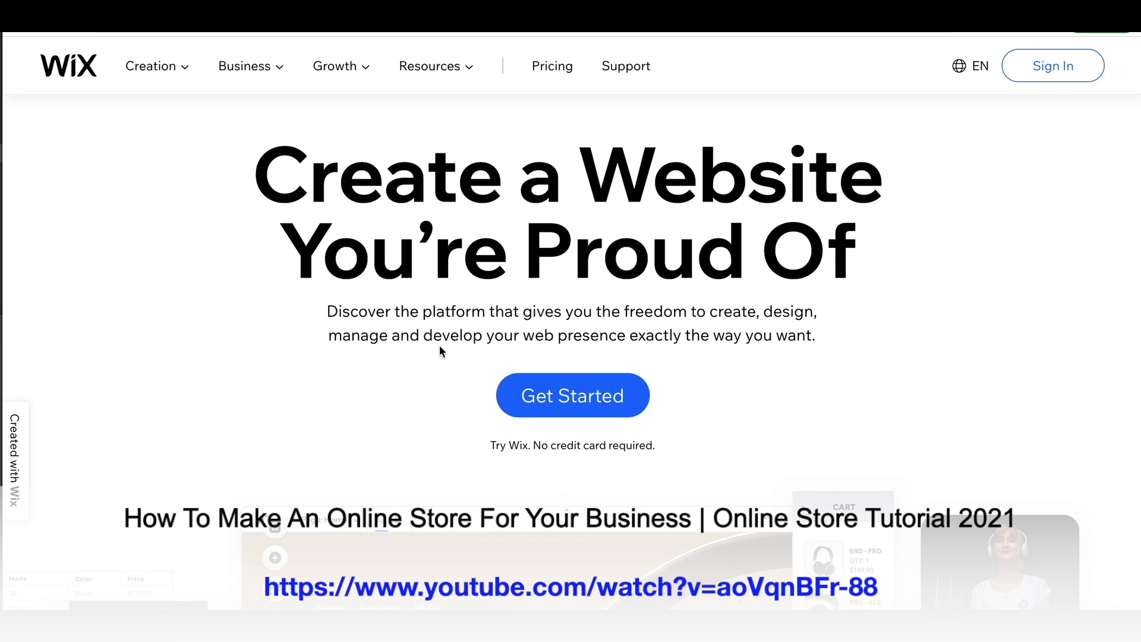
# Step: Sign in to Wix and open The Hills Are Alive from My Sites in the Editor
pyautogui.click(1056, 70)
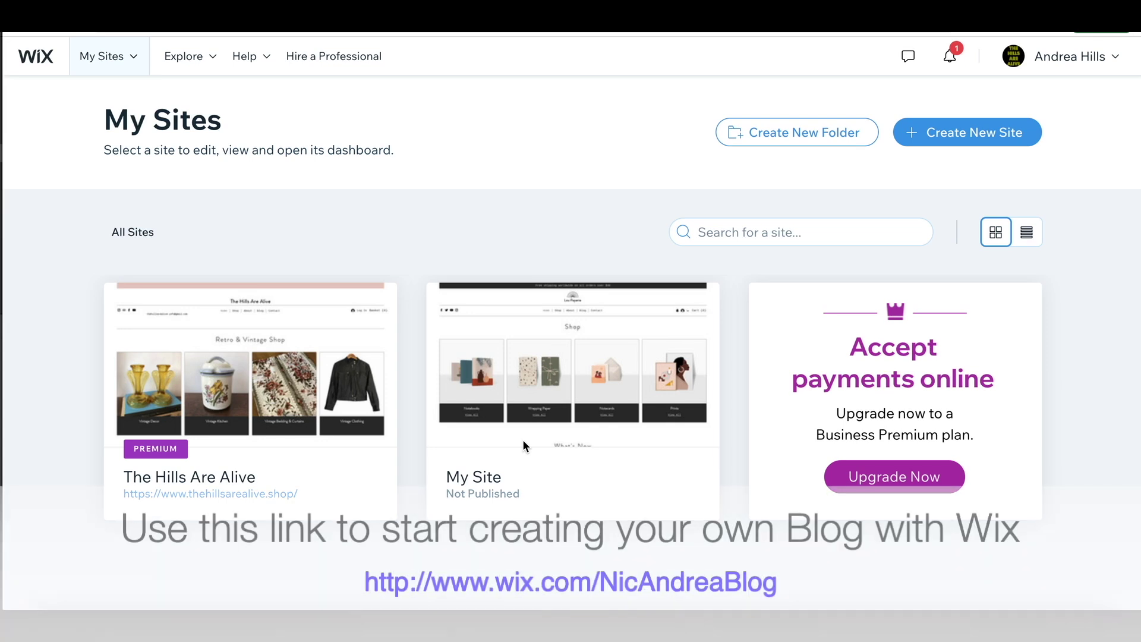
pyautogui.click(259, 400)
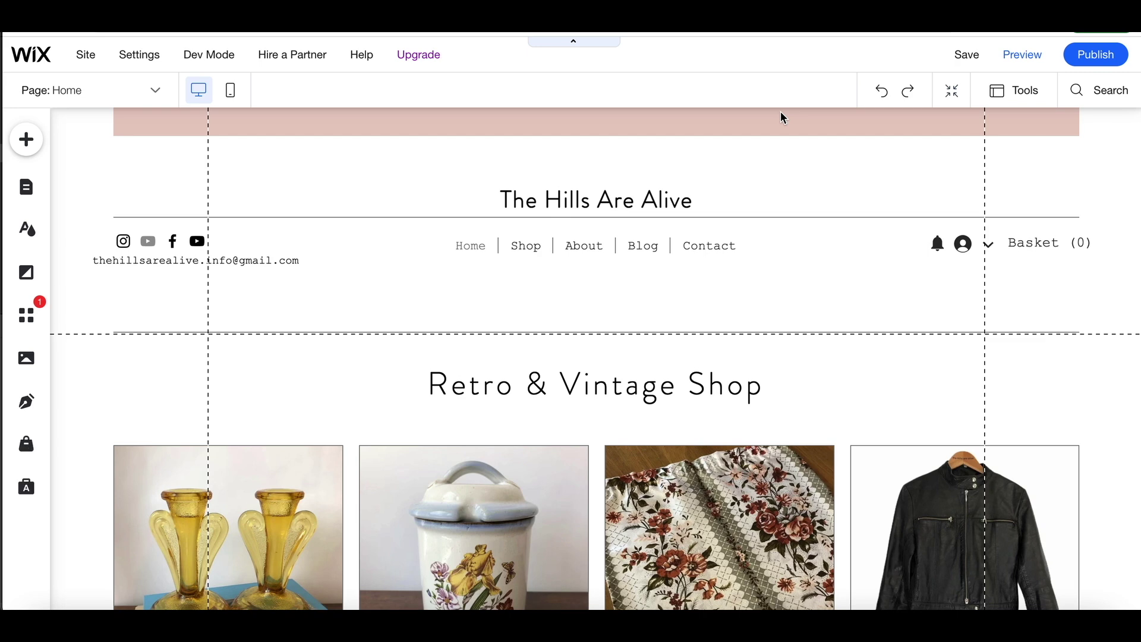
# Step: Inspect the Retro & Vintage Shop and New On The Blog galleries, then show the Site Pages list
pyautogui.click(588, 448)
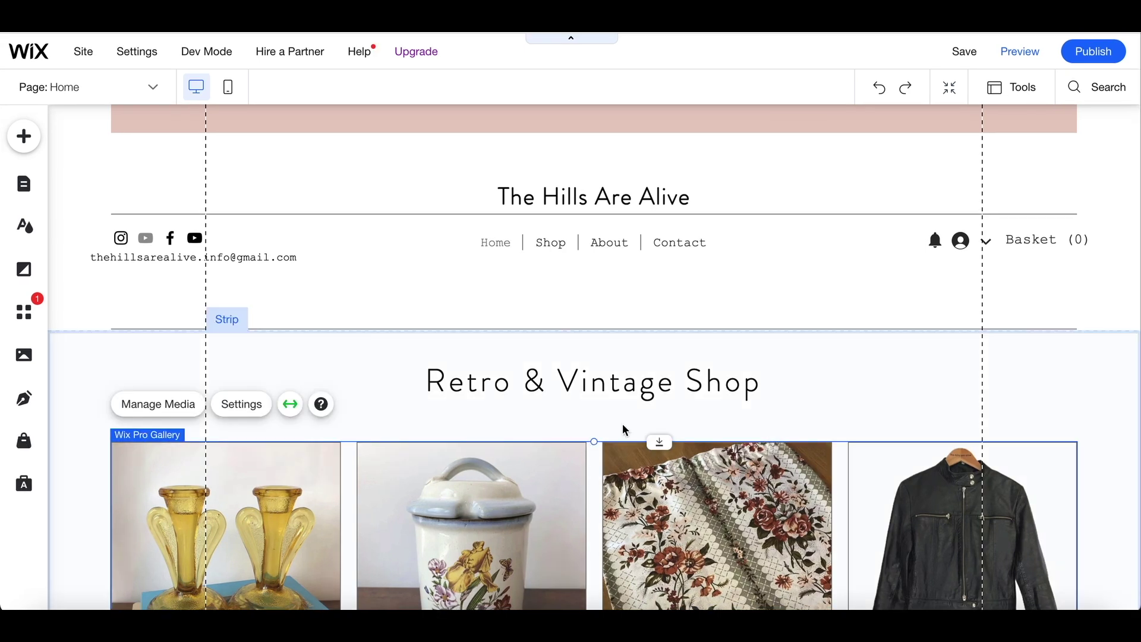
pyautogui.scroll(-12, 611, 463)
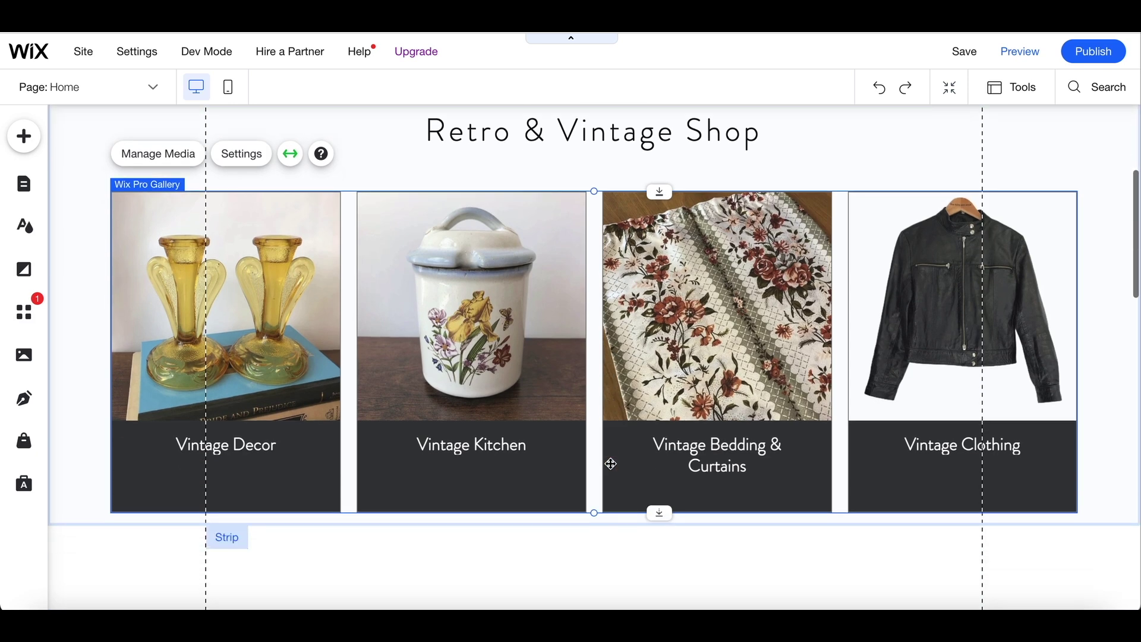
pyautogui.scroll(-1, 613, 469)
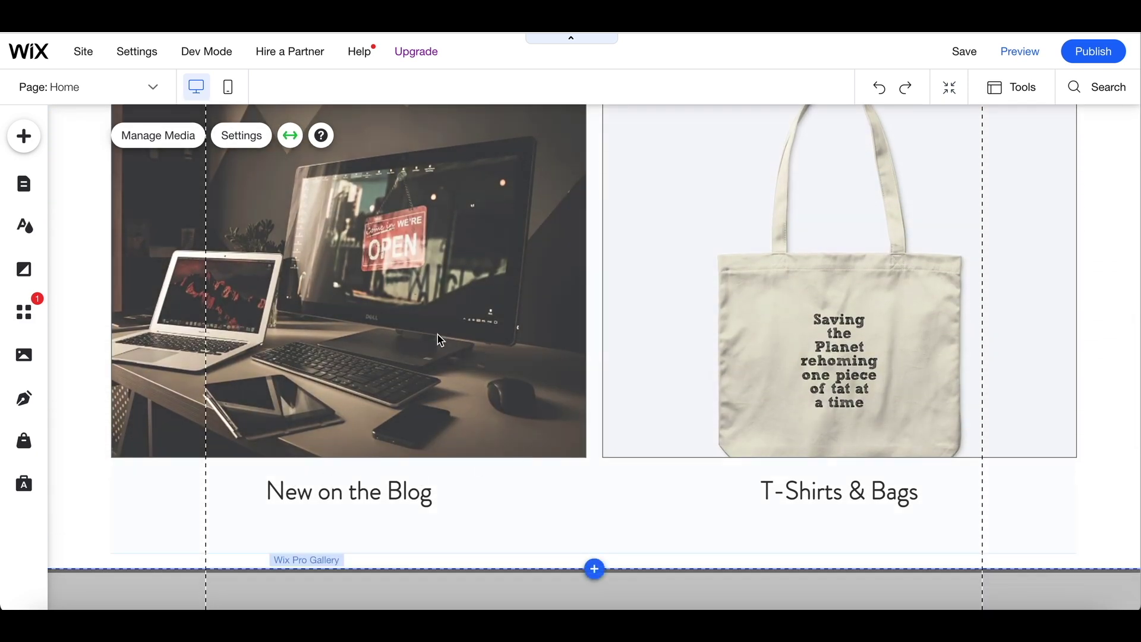
pyautogui.scroll(10, 441, 340)
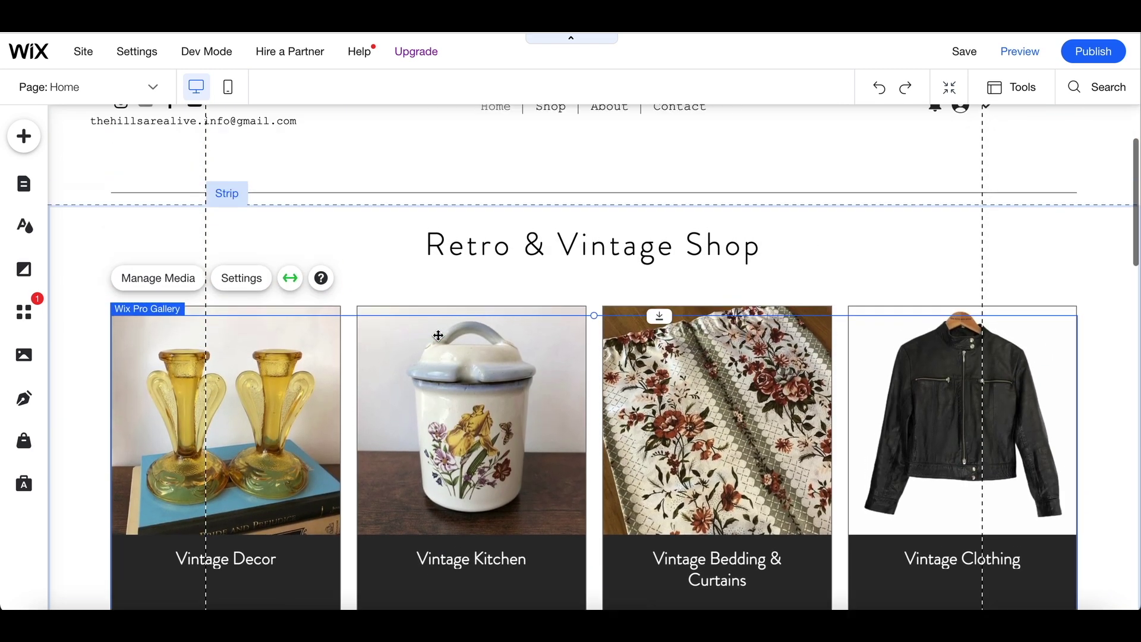
pyautogui.scroll(3, 439, 337)
pyautogui.scroll(-2, 440, 340)
pyautogui.scroll(2, 440, 340)
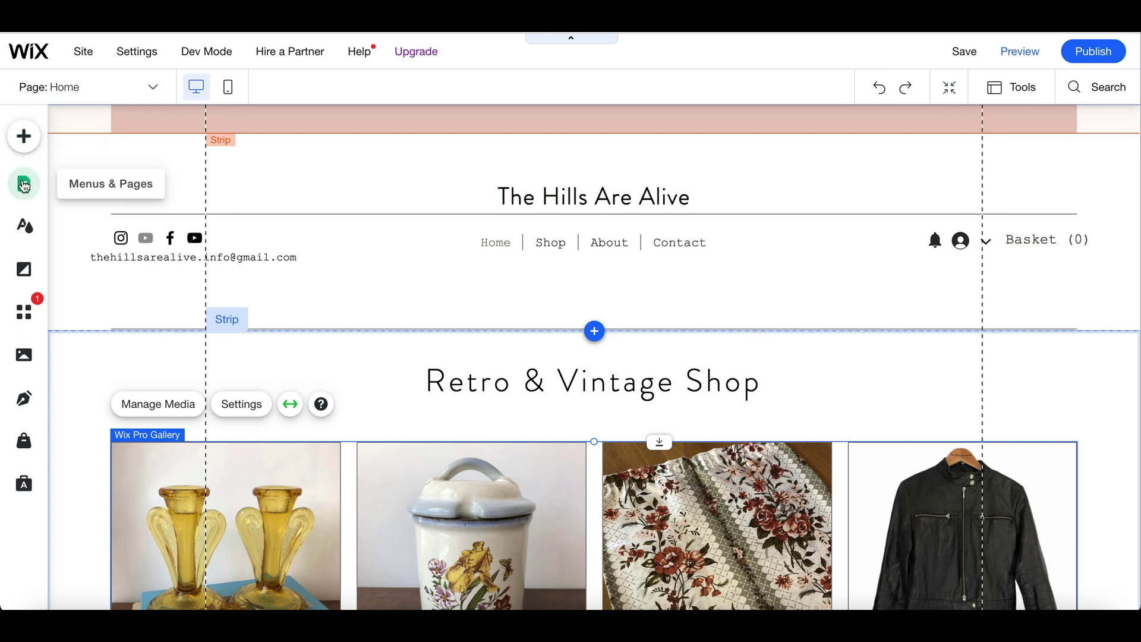
pyautogui.click(24, 185)
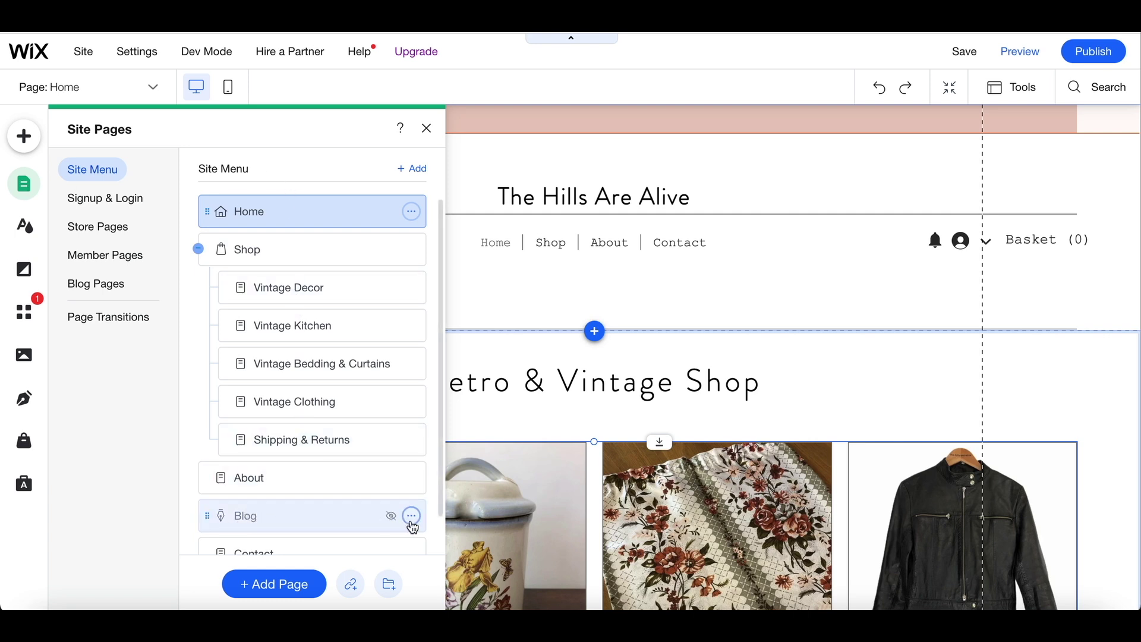
# Step: Set the hidden Blog page to Show and close the Site Pages panel
pyautogui.click(411, 516)
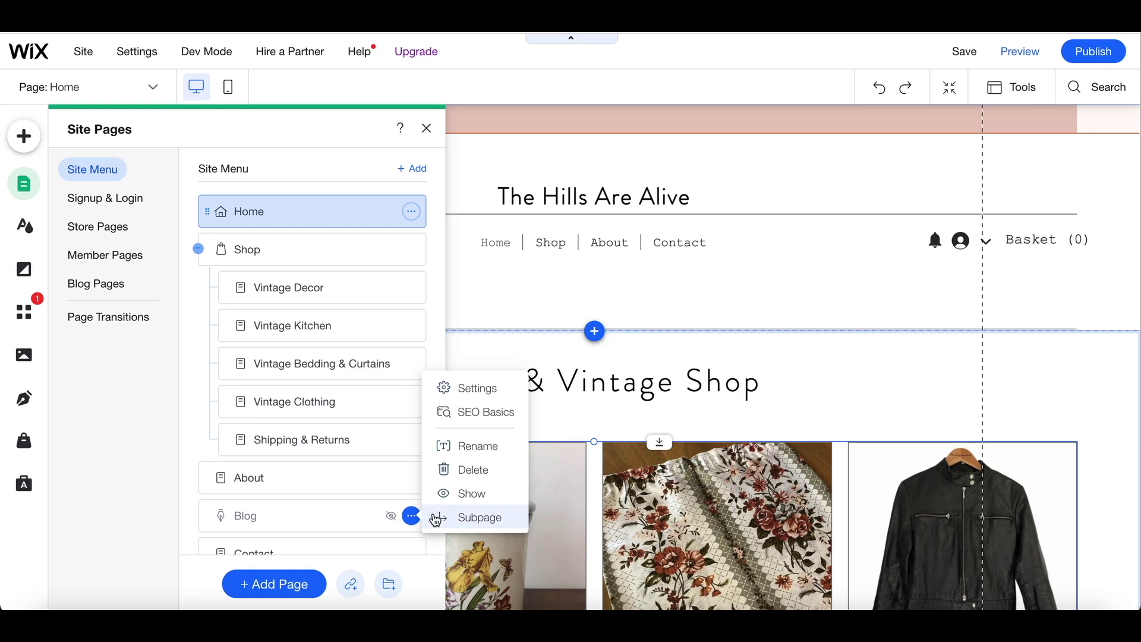
pyautogui.click(458, 493)
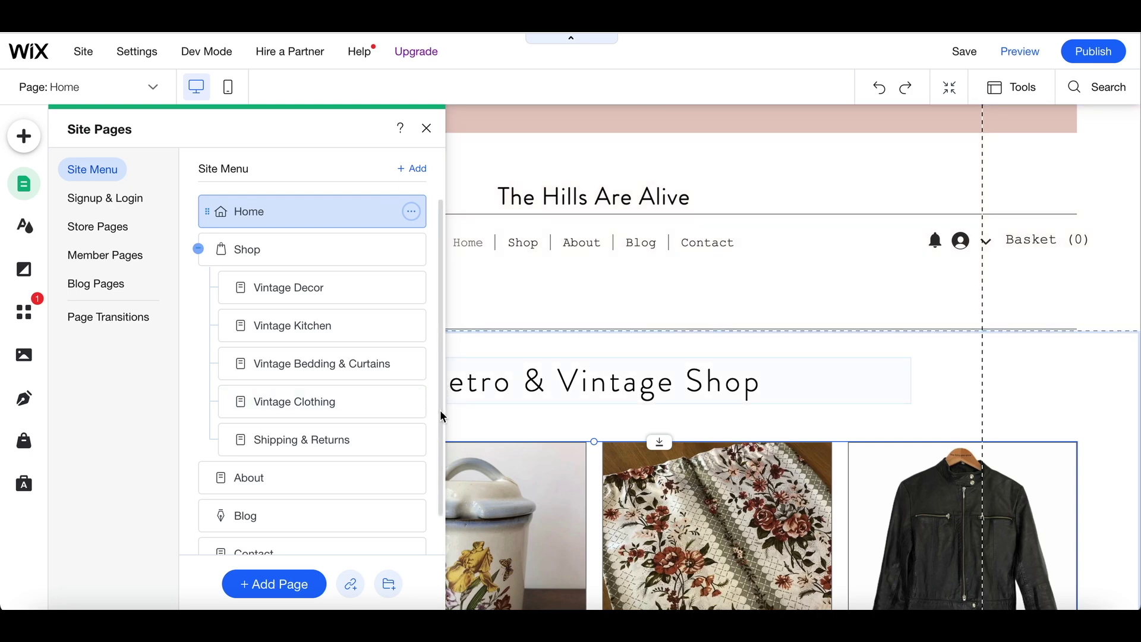
pyautogui.click(487, 340)
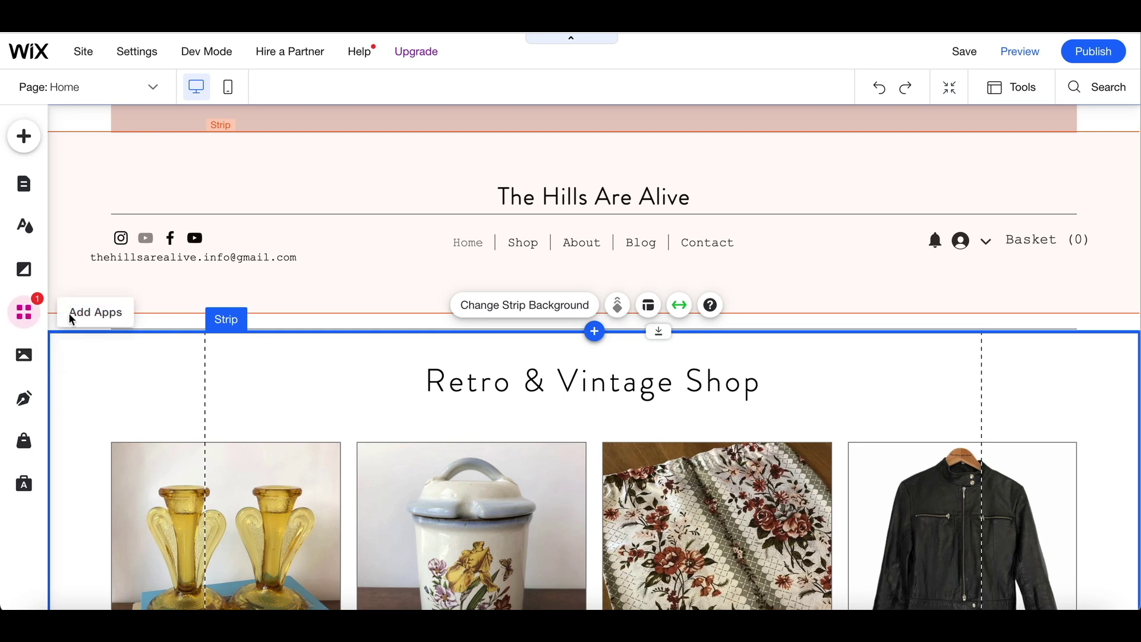
# Step: Search the App Market for 'blog' to confirm Wix Blog is already installed
pyautogui.click(37, 316)
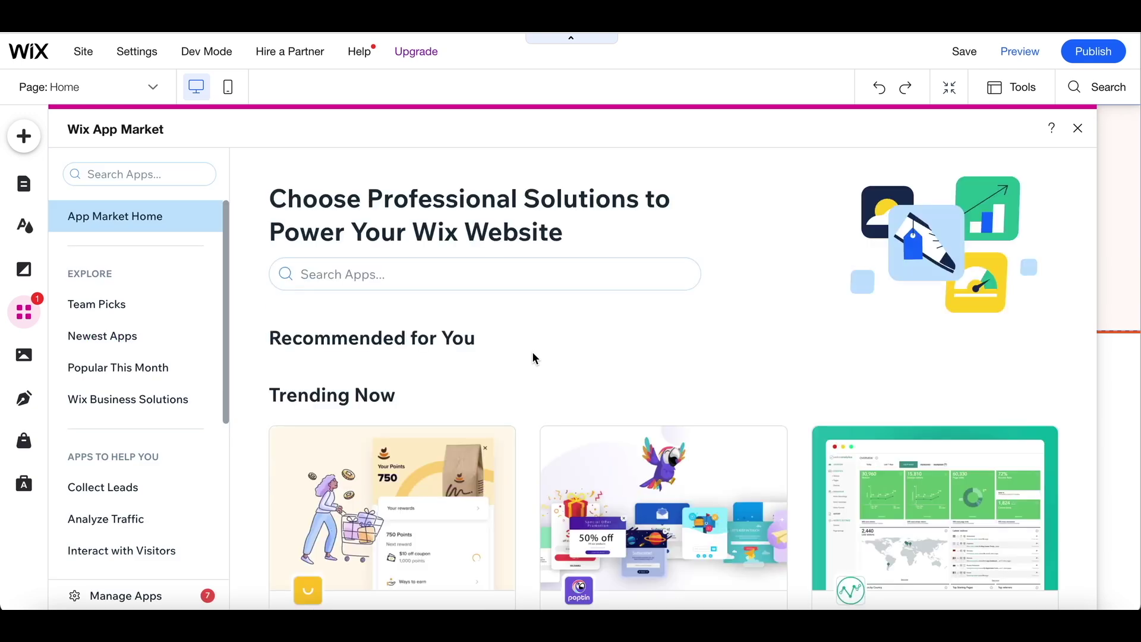
pyautogui.click(443, 277)
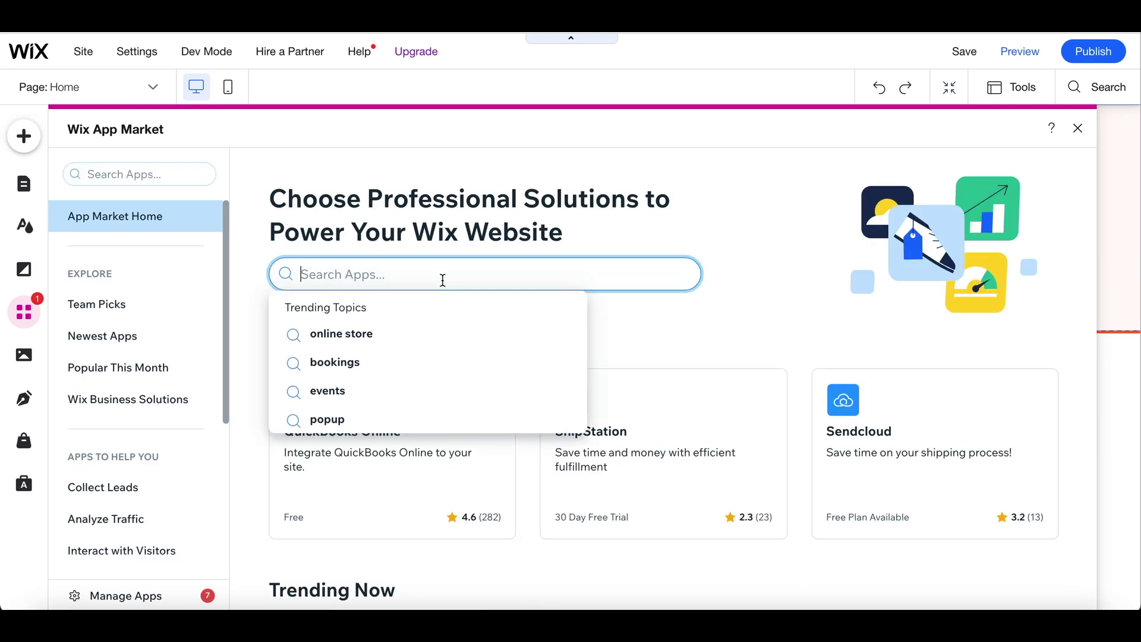
pyautogui.write('blog')
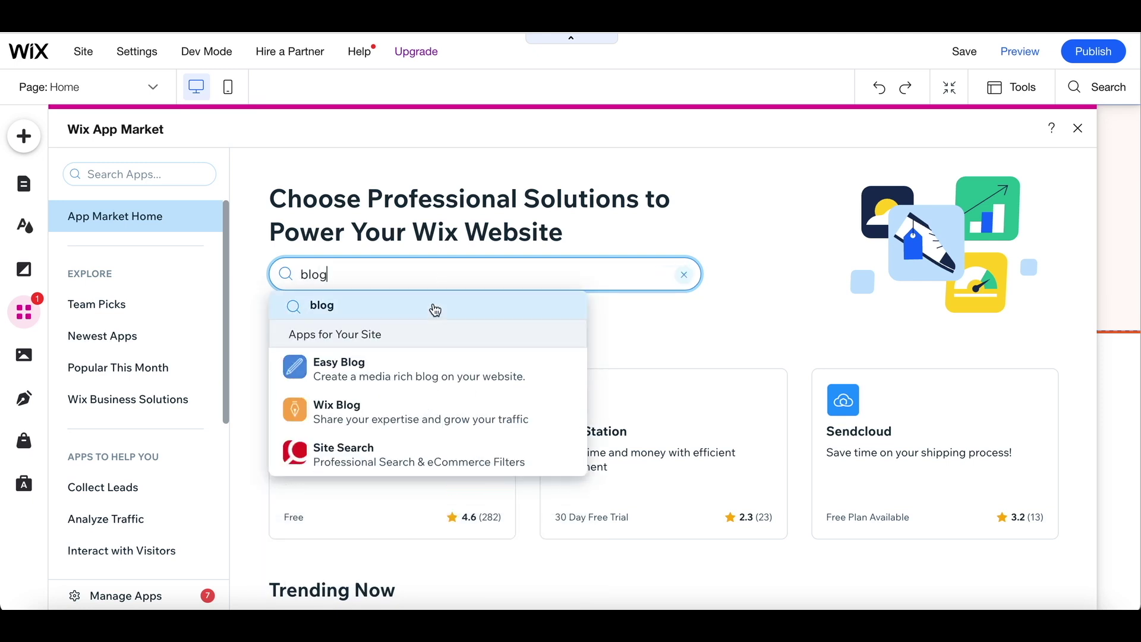
pyautogui.click(430, 305)
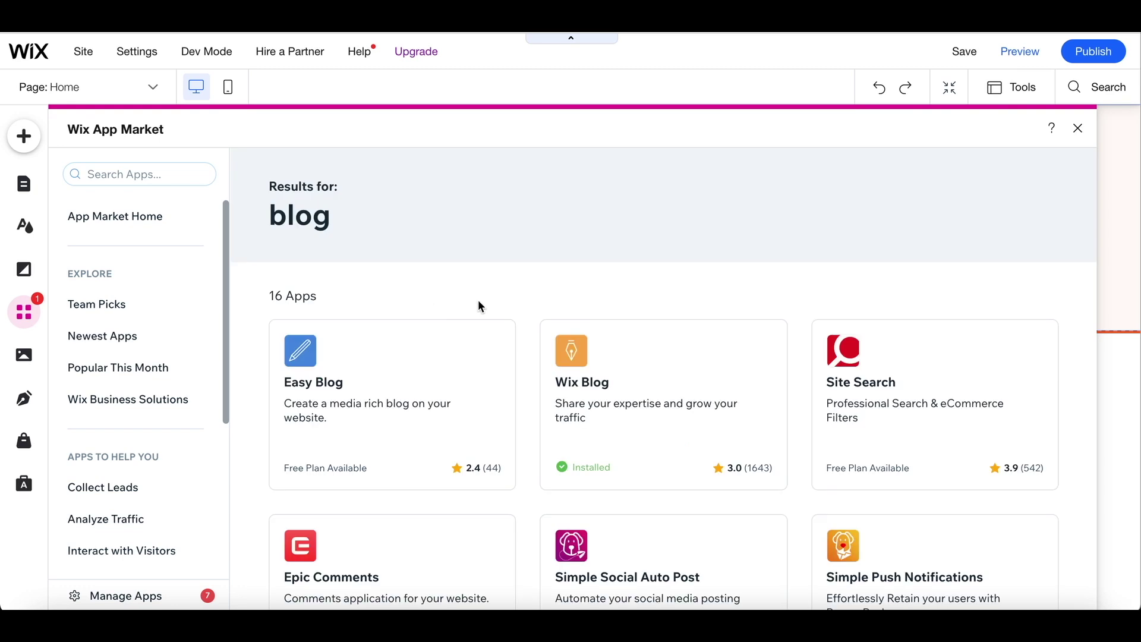
pyautogui.scroll(-2, 701, 270)
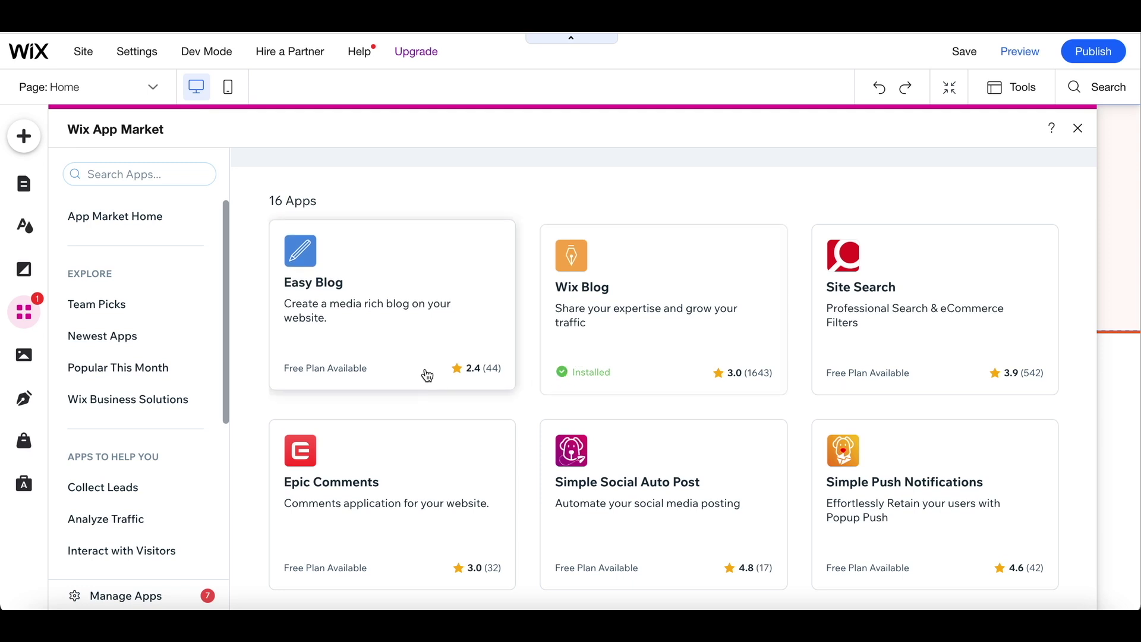
pyautogui.click(19, 358)
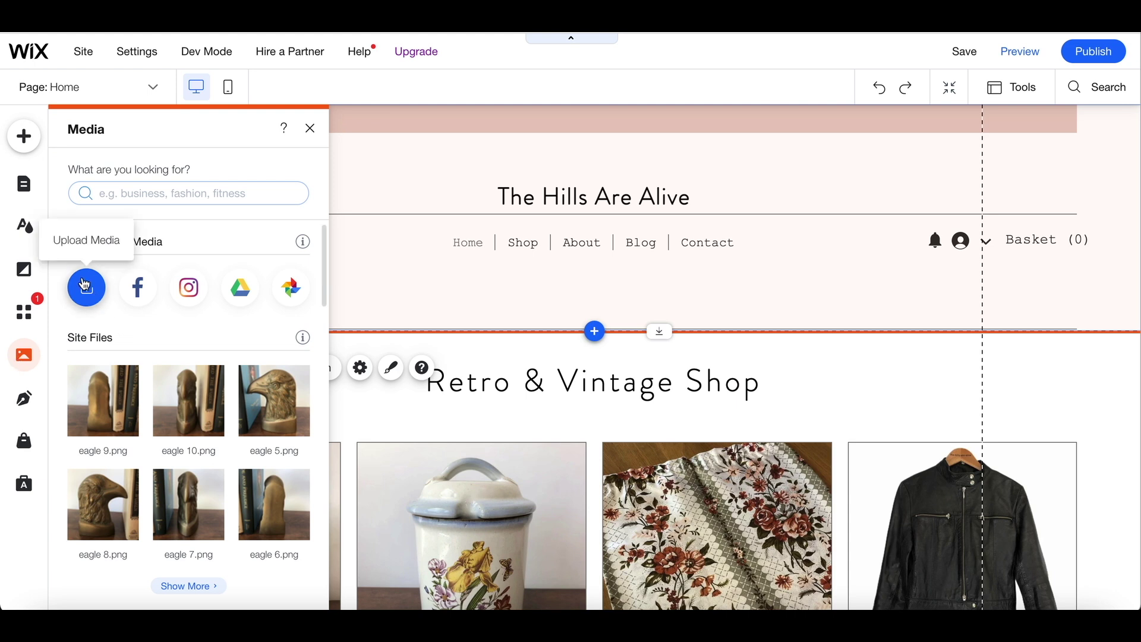
# Step: Upload bs nic.jpg, me bs.jpeg and bs.jpeg from the computer into Site Files
pyautogui.click(86, 288)
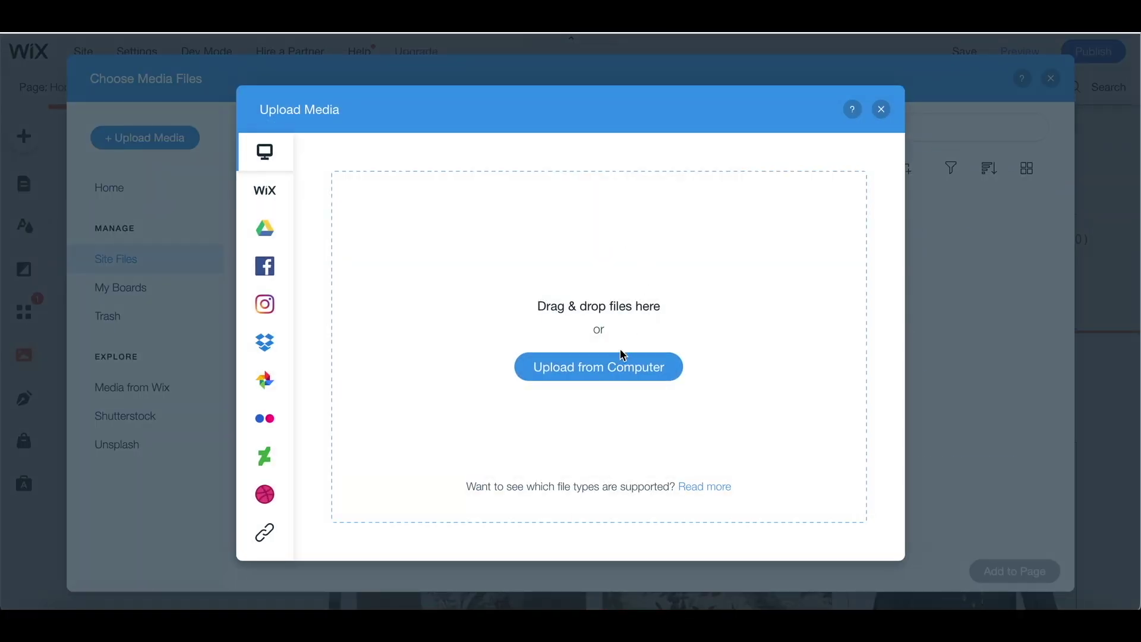
pyautogui.click(619, 361)
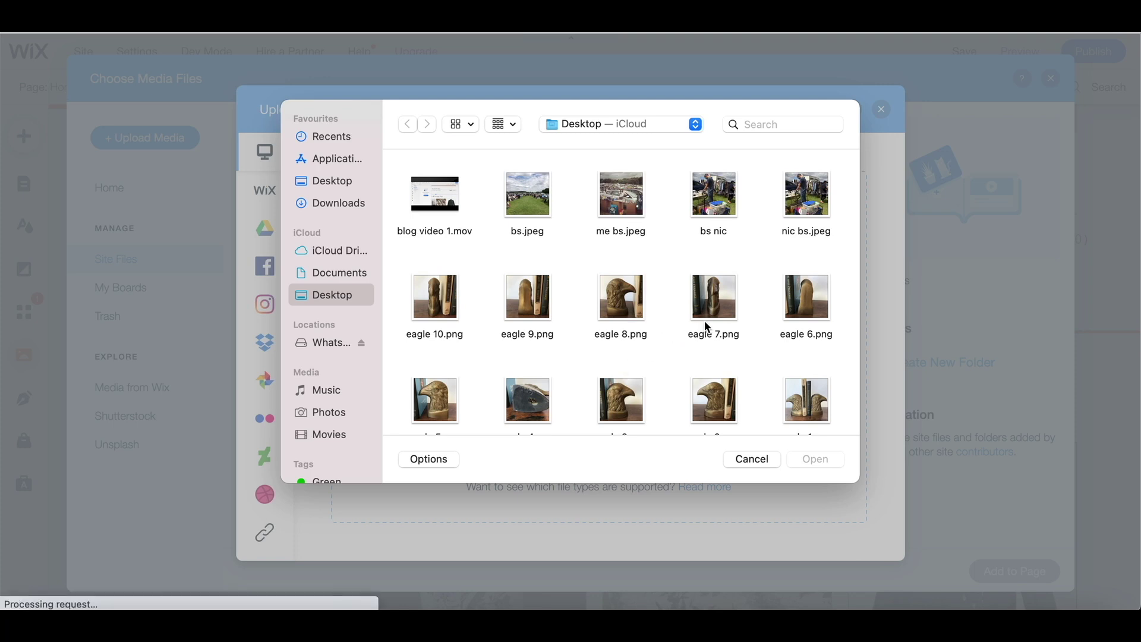
pyautogui.click(713, 196)
pyautogui.keyDown('super'); pyautogui.click(621, 196); pyautogui.keyUp('super')
pyautogui.keyDown('super'); pyautogui.click(533, 205); pyautogui.keyUp('super')
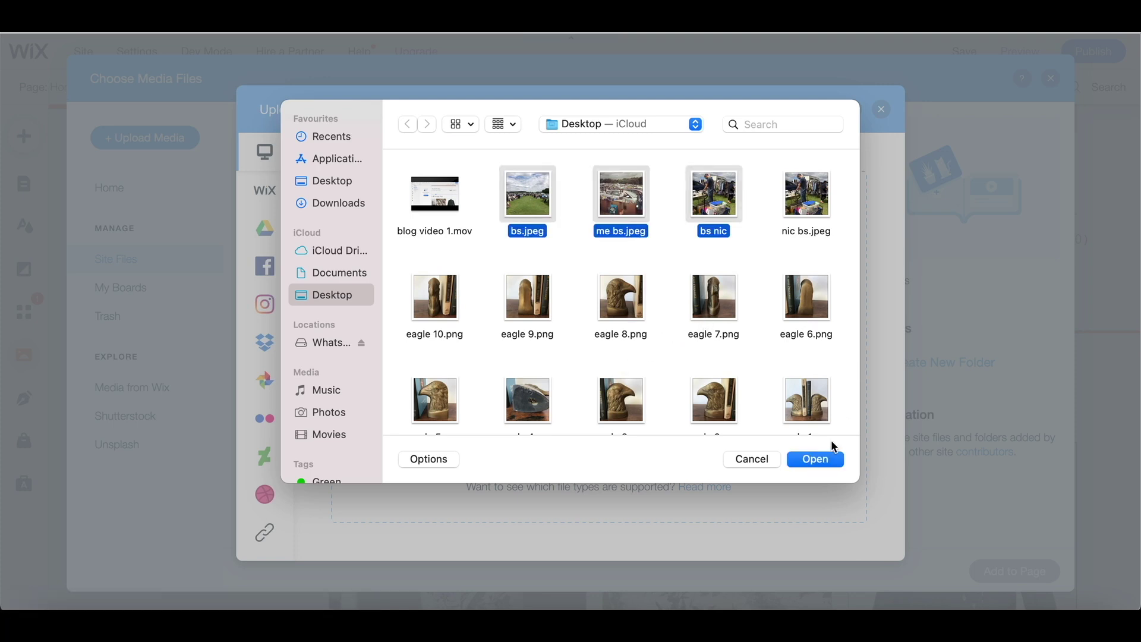
pyautogui.click(827, 460)
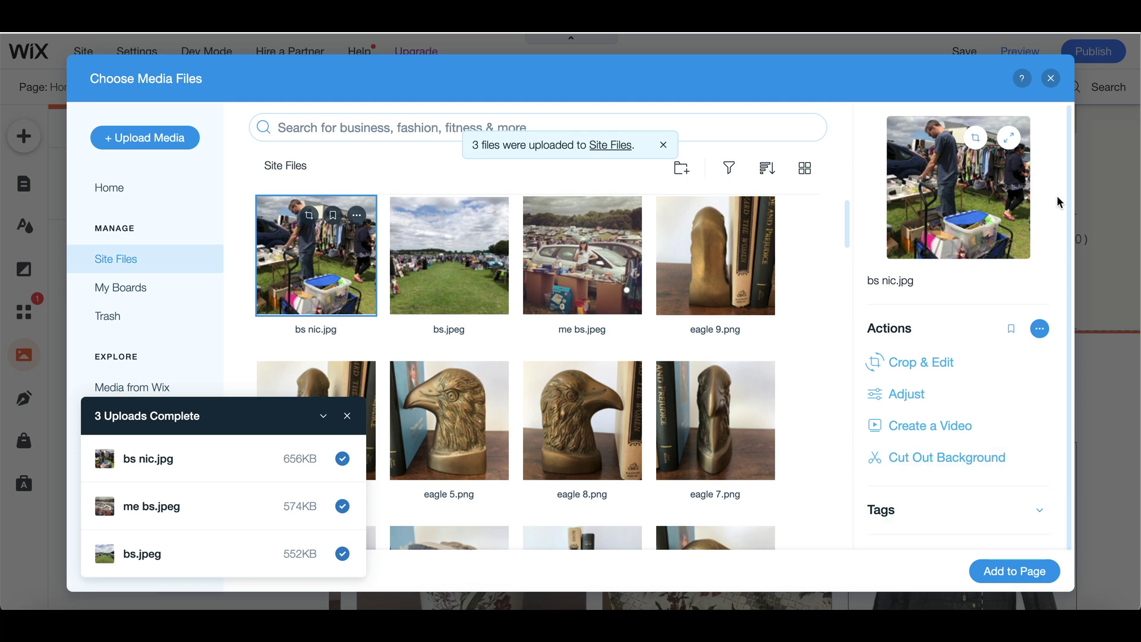
pyautogui.click(1052, 80)
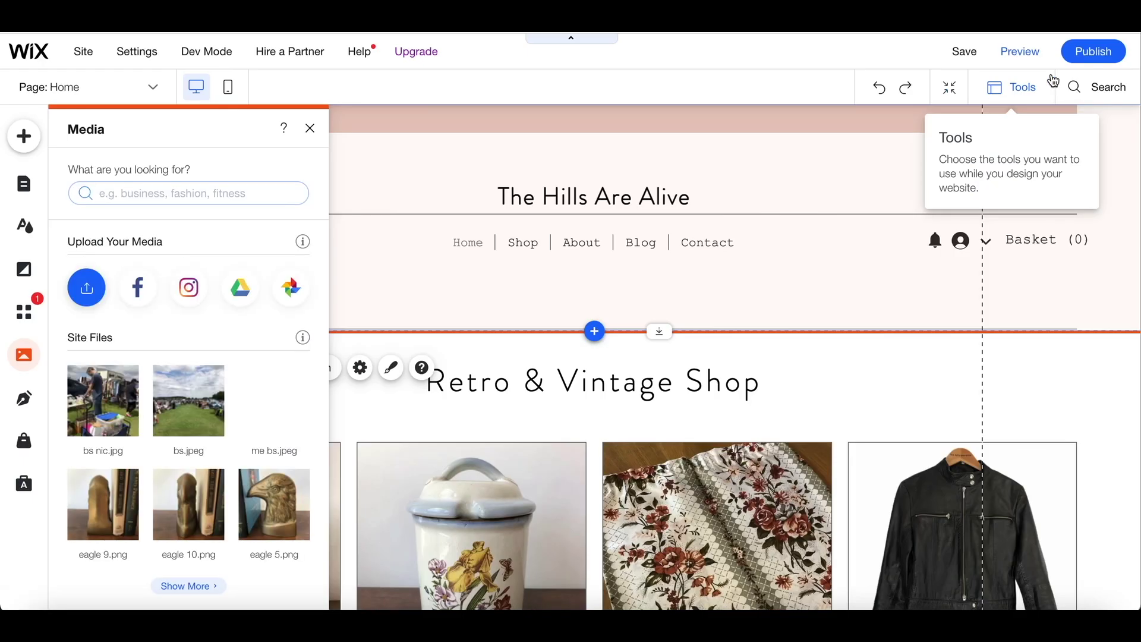
pyautogui.click(310, 128)
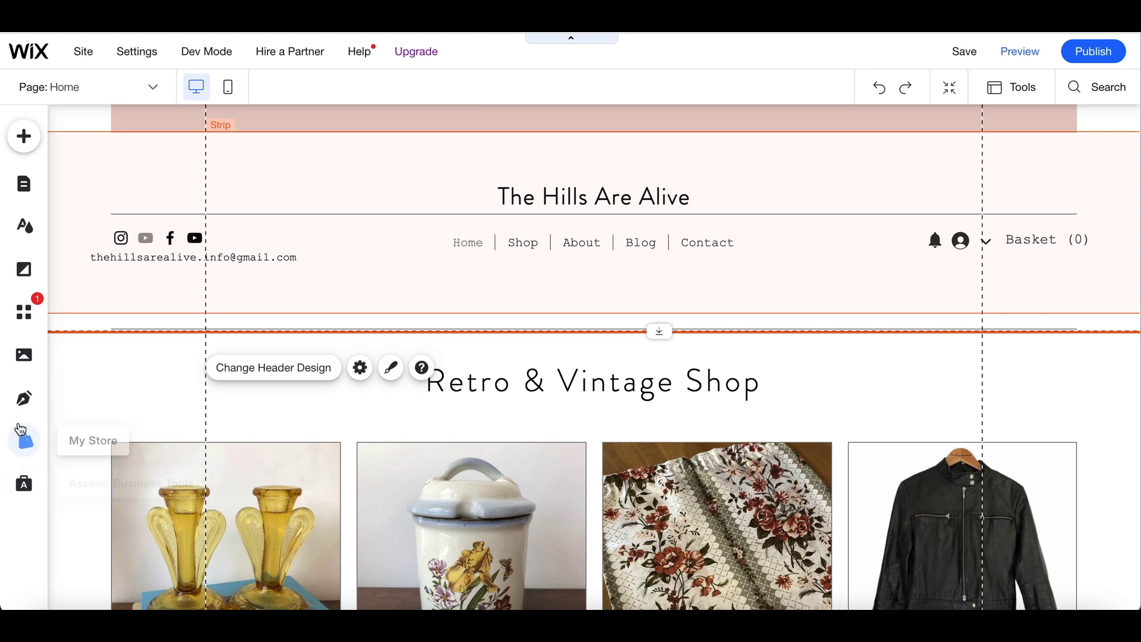
# Step: Open the My Blog dashboard and review the published sample posts
pyautogui.click(22, 399)
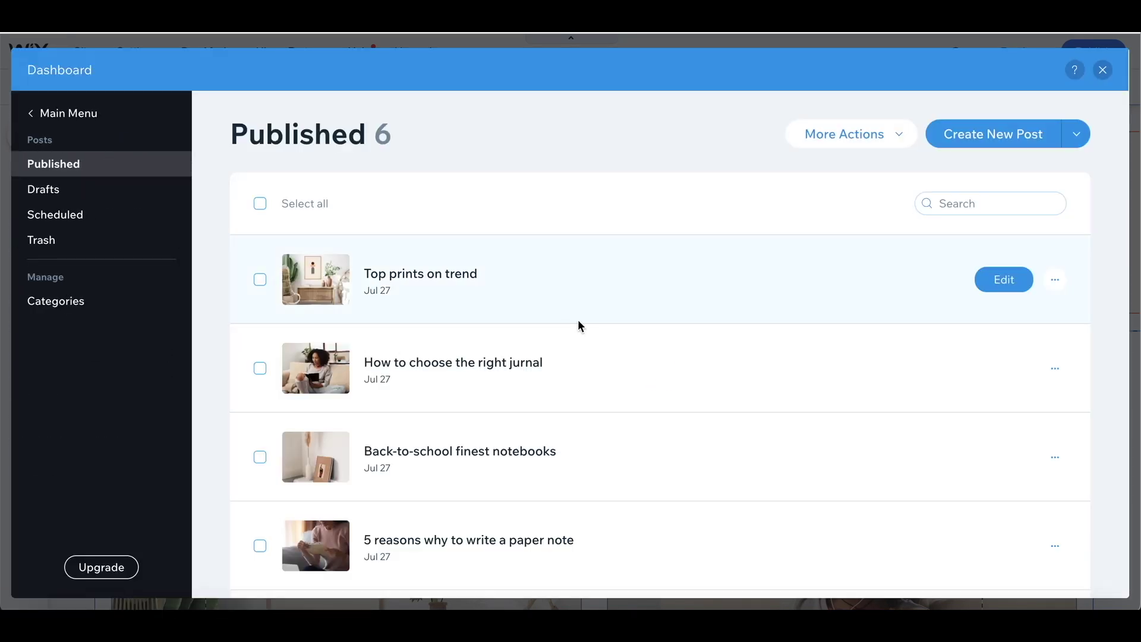
pyautogui.scroll(-2, 578, 319)
pyautogui.scroll(-2, 597, 363)
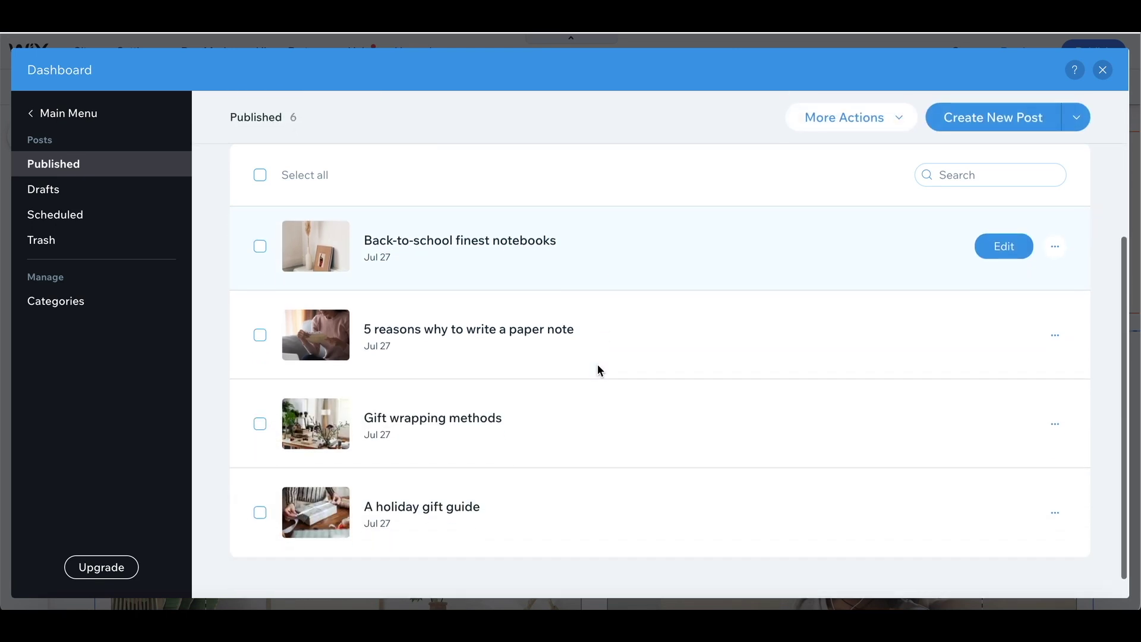
pyautogui.scroll(4, 598, 366)
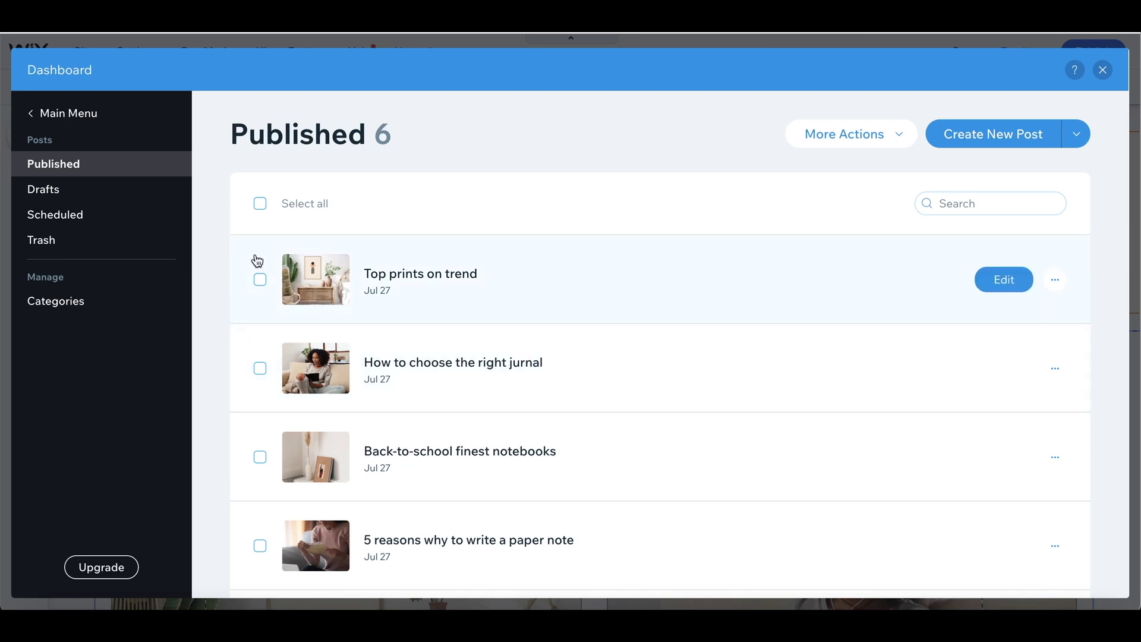
# Step: Select all six published posts, Top prints on trend through A holiday gift guide, and trash them
pyautogui.click(260, 280)
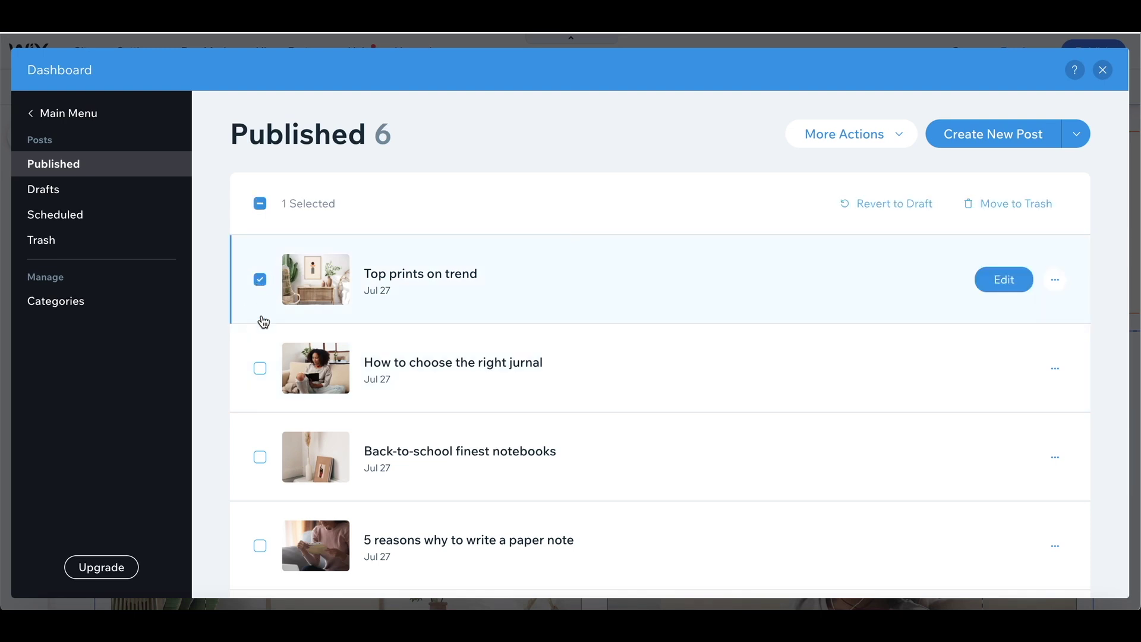
pyautogui.click(262, 370)
pyautogui.scroll(-1, 261, 375)
pyautogui.click(260, 386)
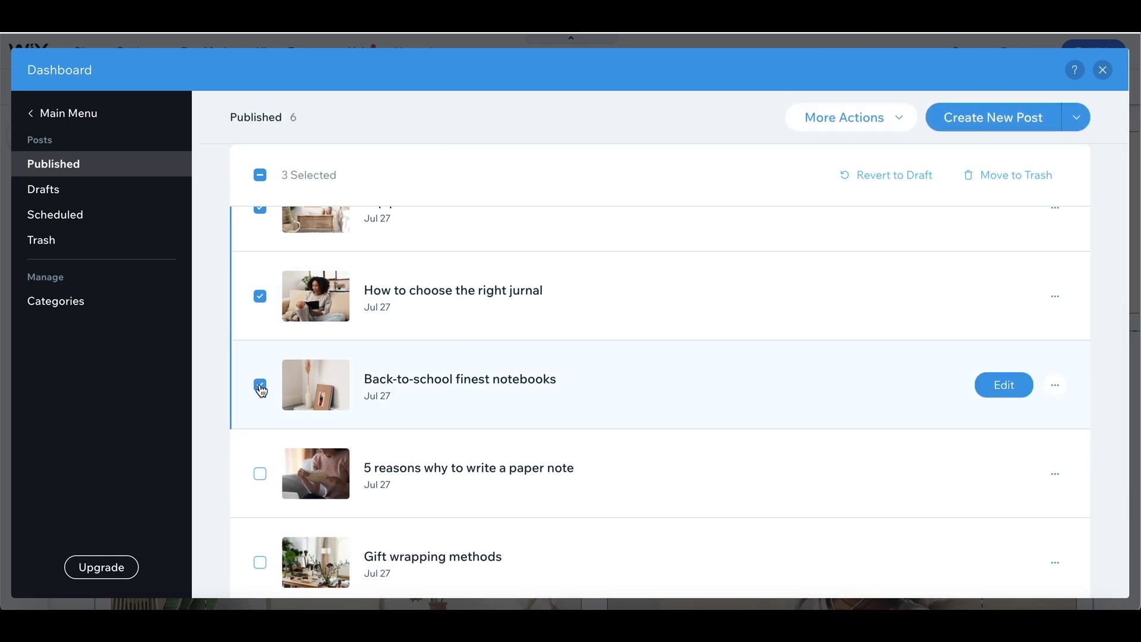
pyautogui.scroll(-1, 338, 416)
pyautogui.click(260, 387)
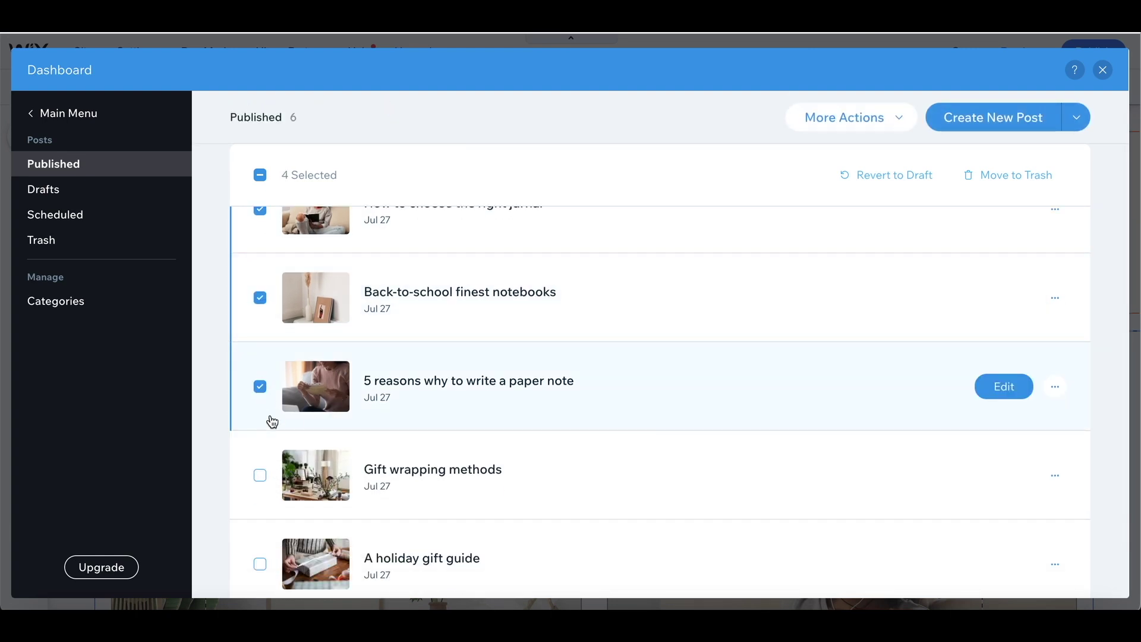
pyautogui.click(260, 475)
pyautogui.click(260, 563)
pyautogui.click(1010, 175)
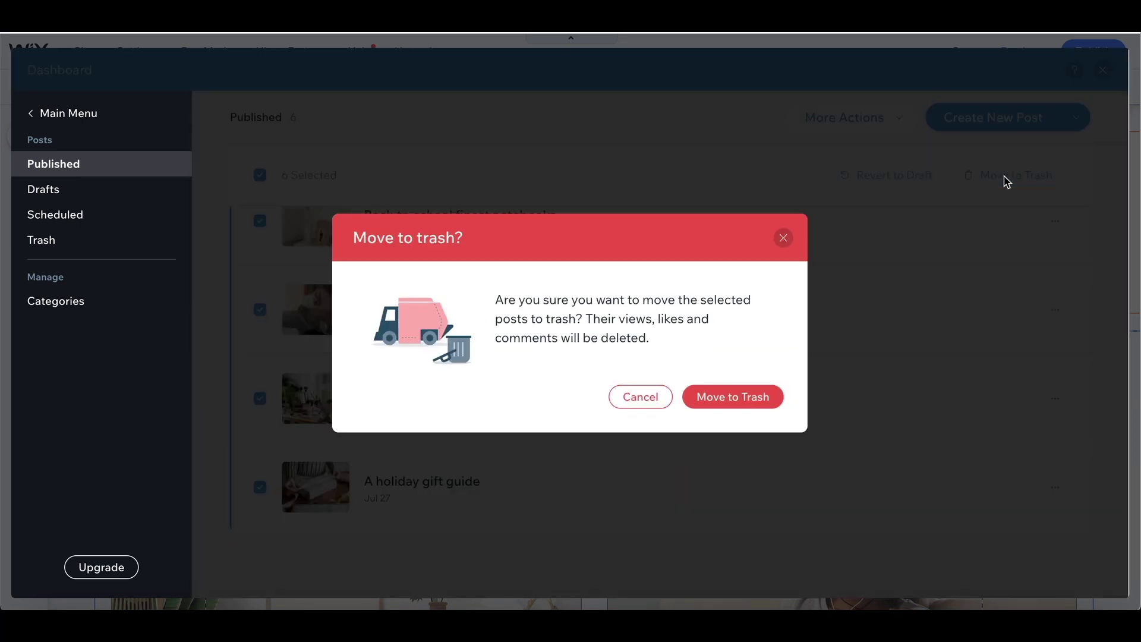
pyautogui.click(758, 397)
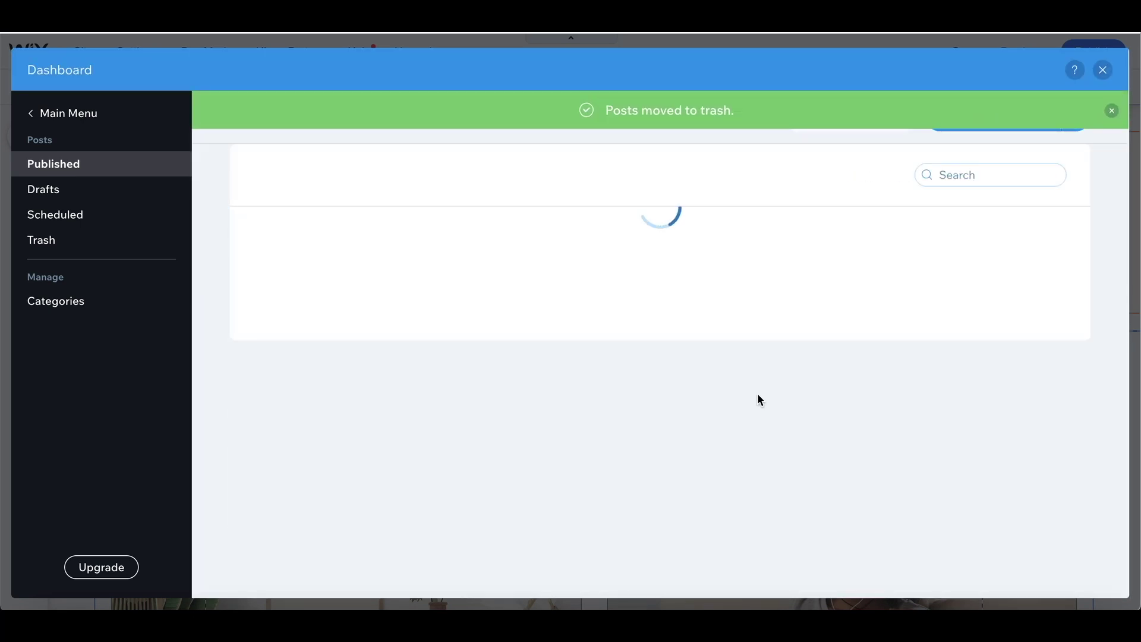
# Step: Open the draft 'Why I love Car Boot Sales' for editing and check the Paragraph style list
pyautogui.click(45, 194)
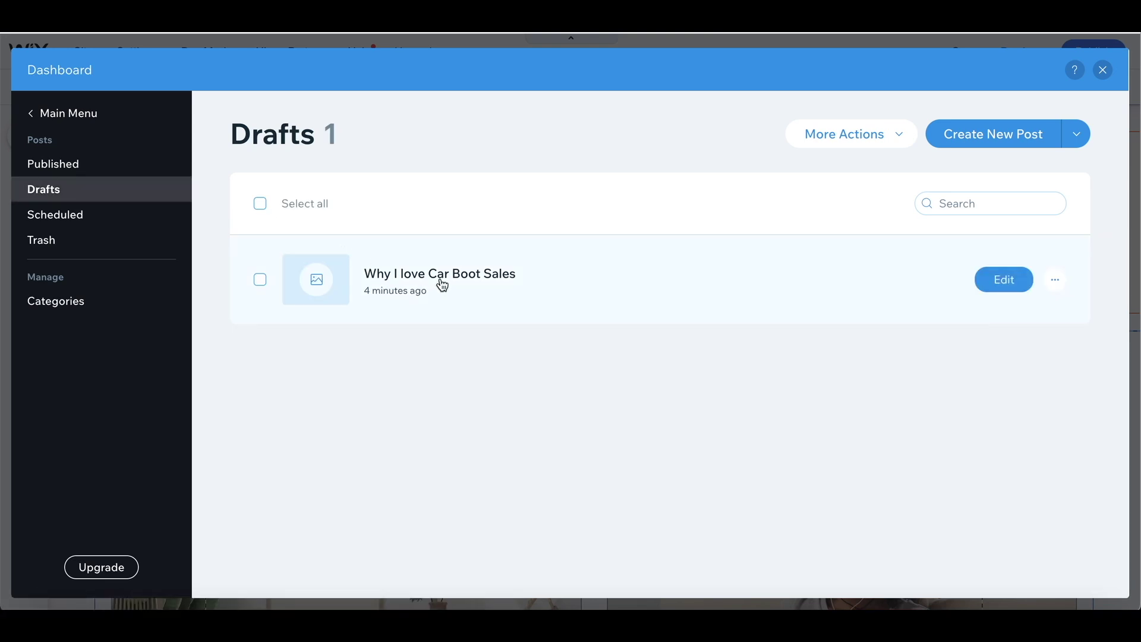
pyautogui.click(996, 277)
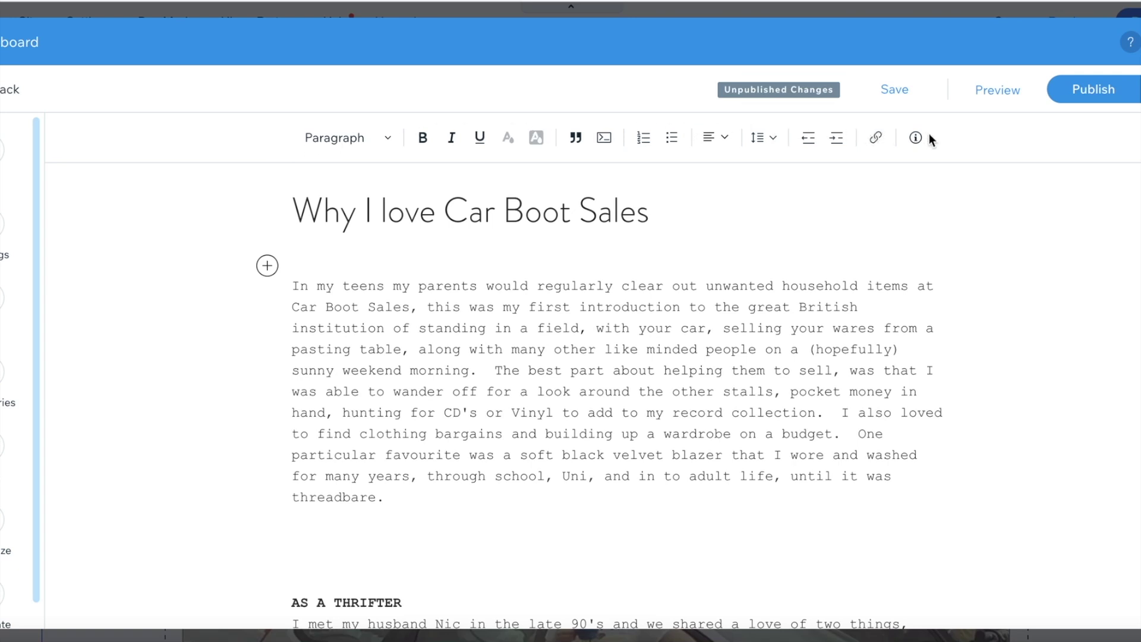
pyautogui.click(386, 139)
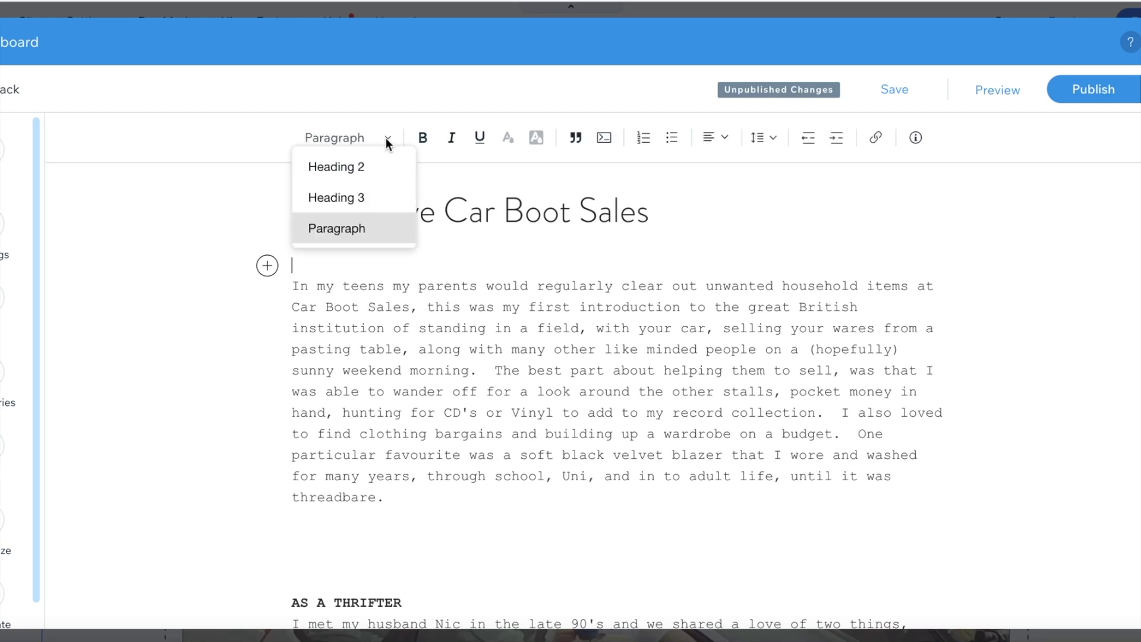
pyautogui.click(386, 138)
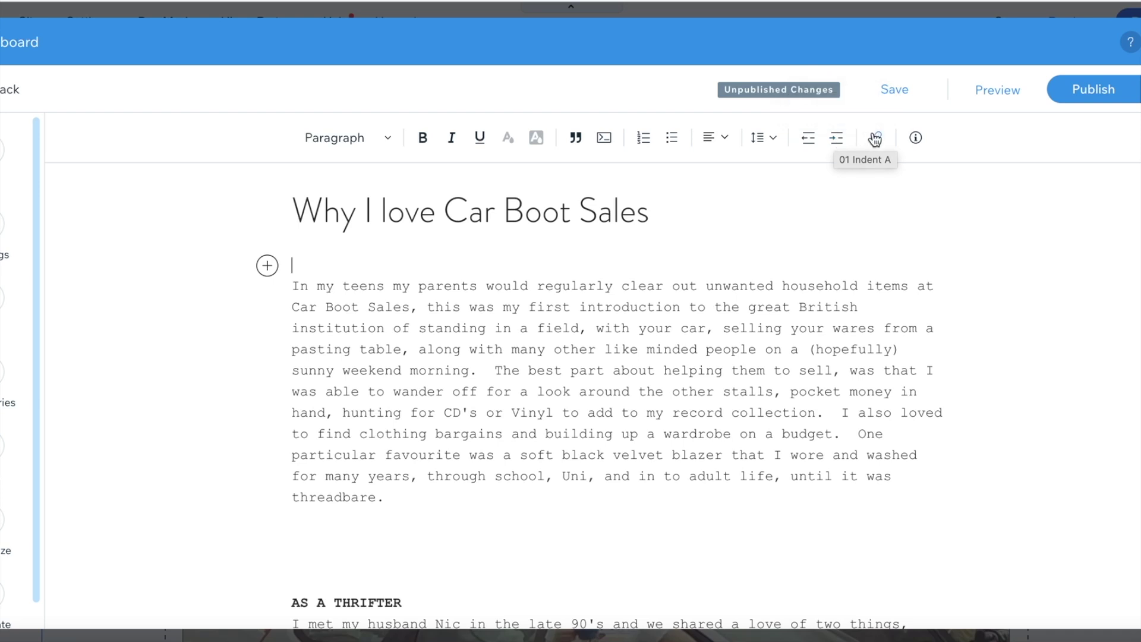
# Step: Try indent, bulleted list and block quote on the first paragraph, undoing each
pyautogui.moveTo(915, 138)
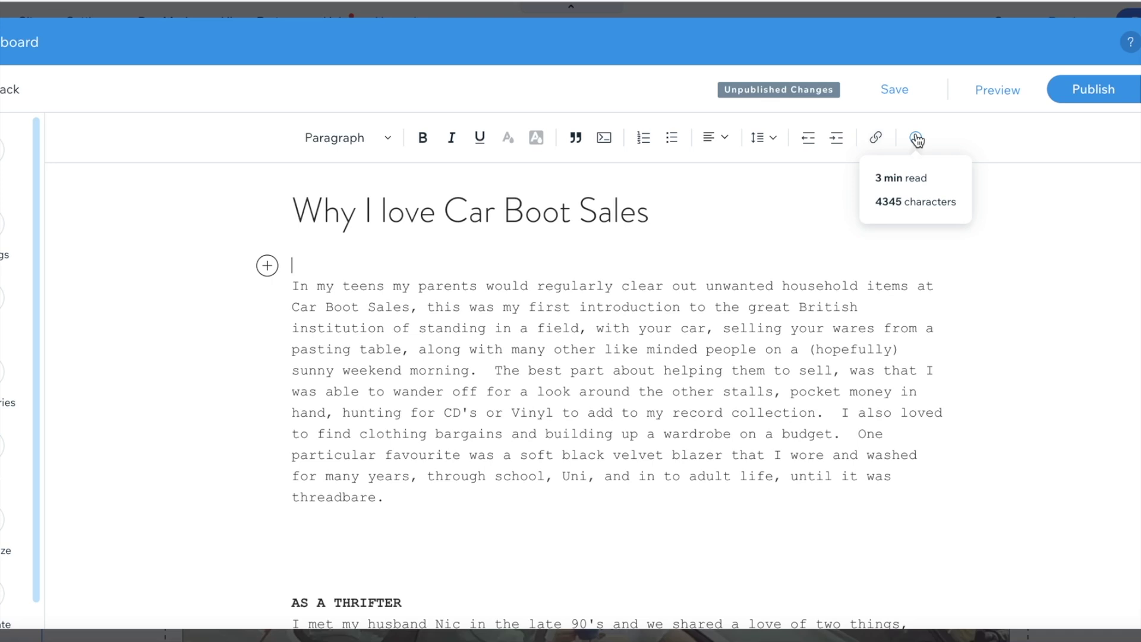
pyautogui.click(294, 287)
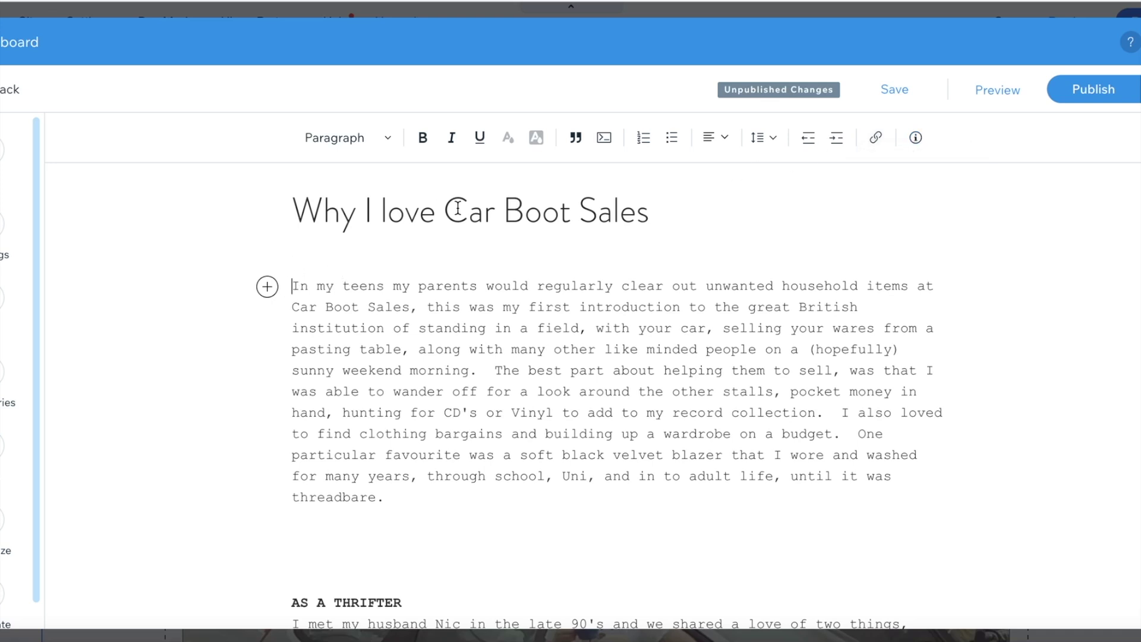
pyautogui.click(831, 142)
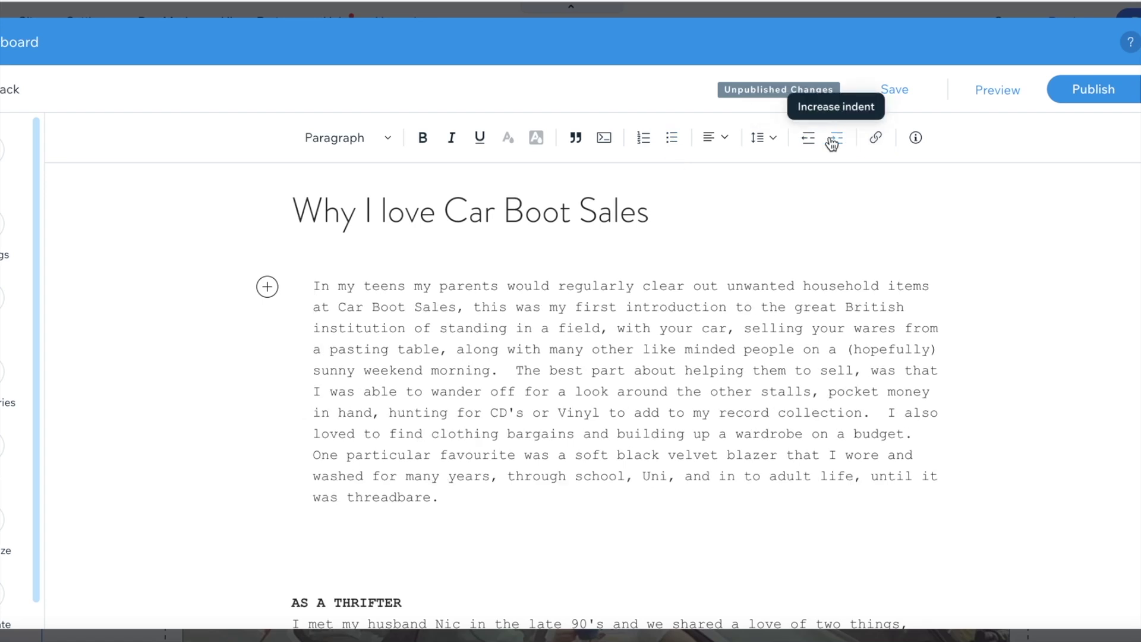
pyautogui.click(810, 140)
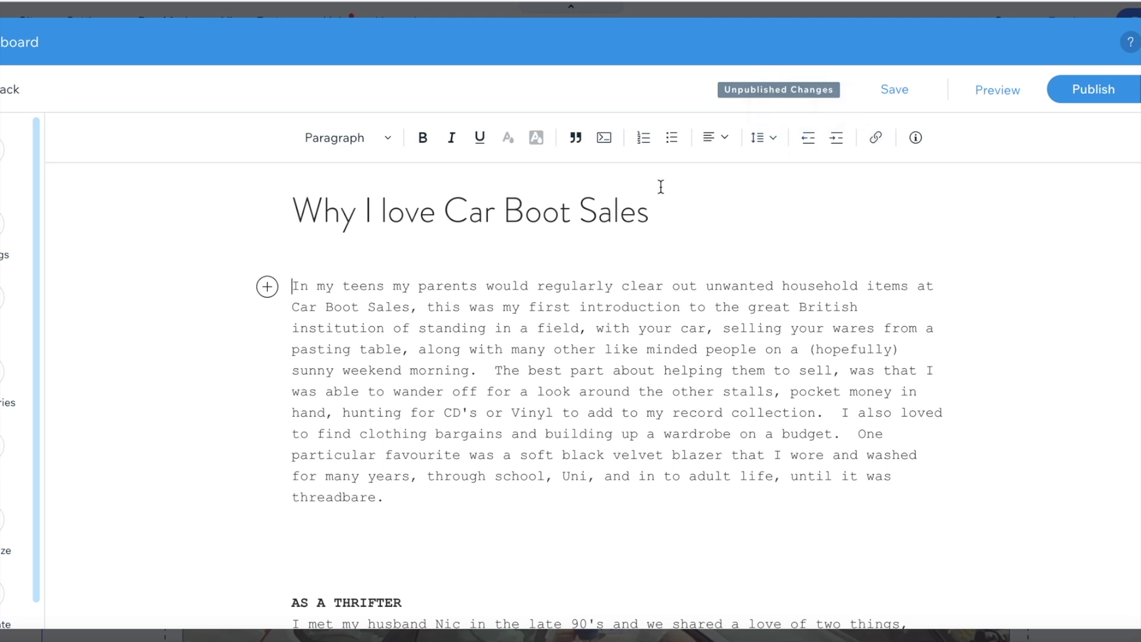
pyautogui.click(672, 138)
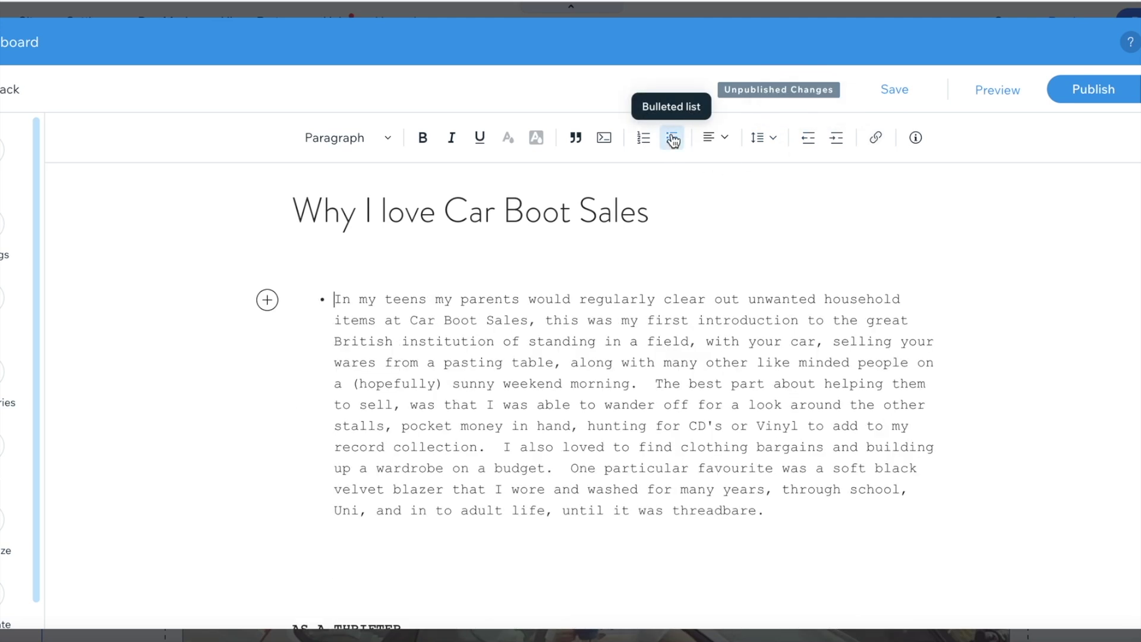
pyautogui.click(672, 139)
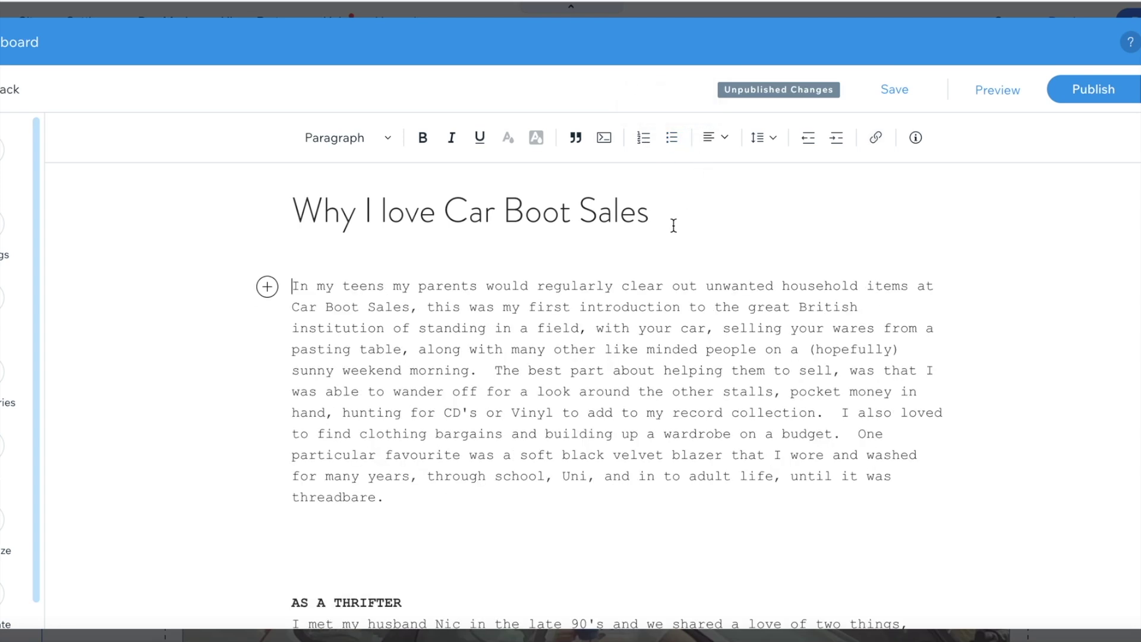
pyautogui.click(575, 138)
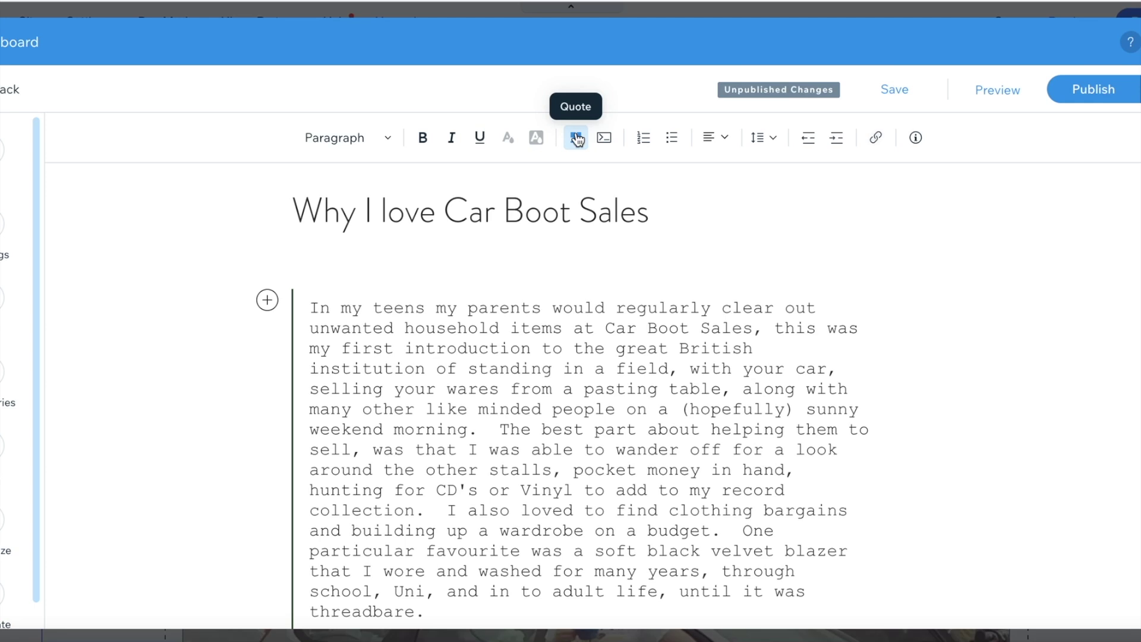
pyautogui.scroll(-4, 927, 416)
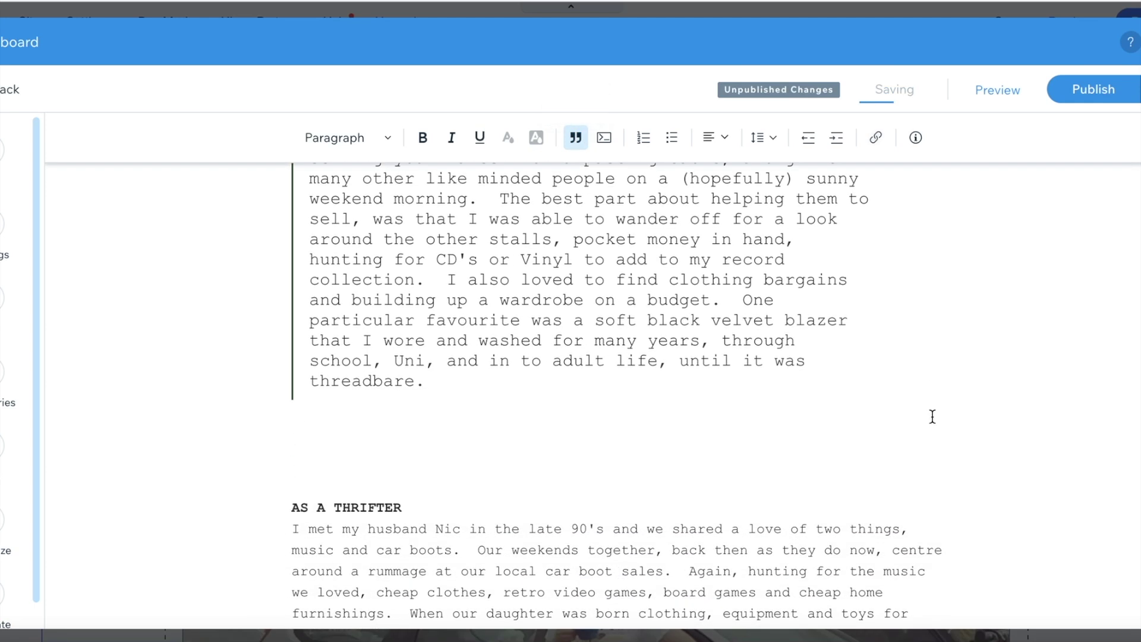
pyautogui.scroll(4, 932, 416)
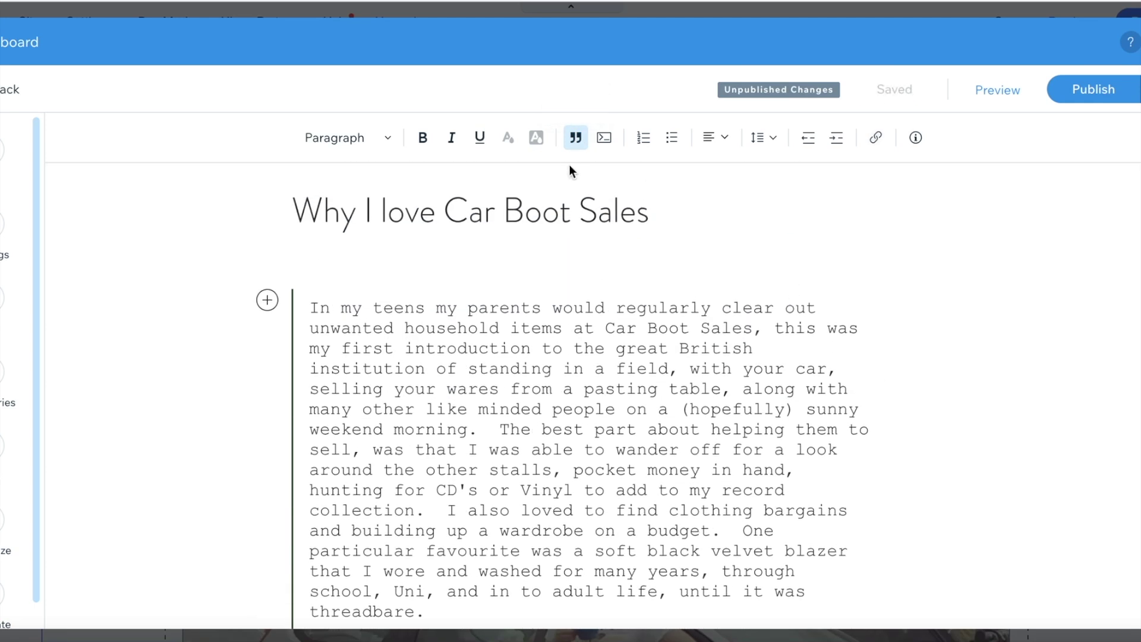
pyautogui.click(574, 138)
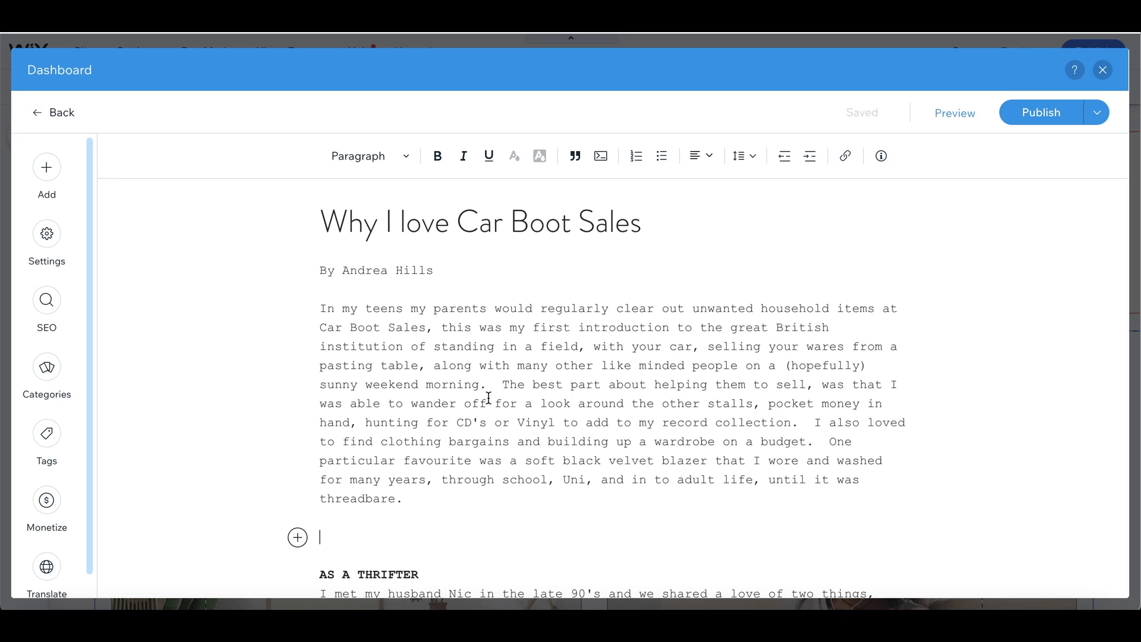
# Step: Insert the bs nic.jpg photo from Site Files below the opening paragraph
pyautogui.click(297, 537)
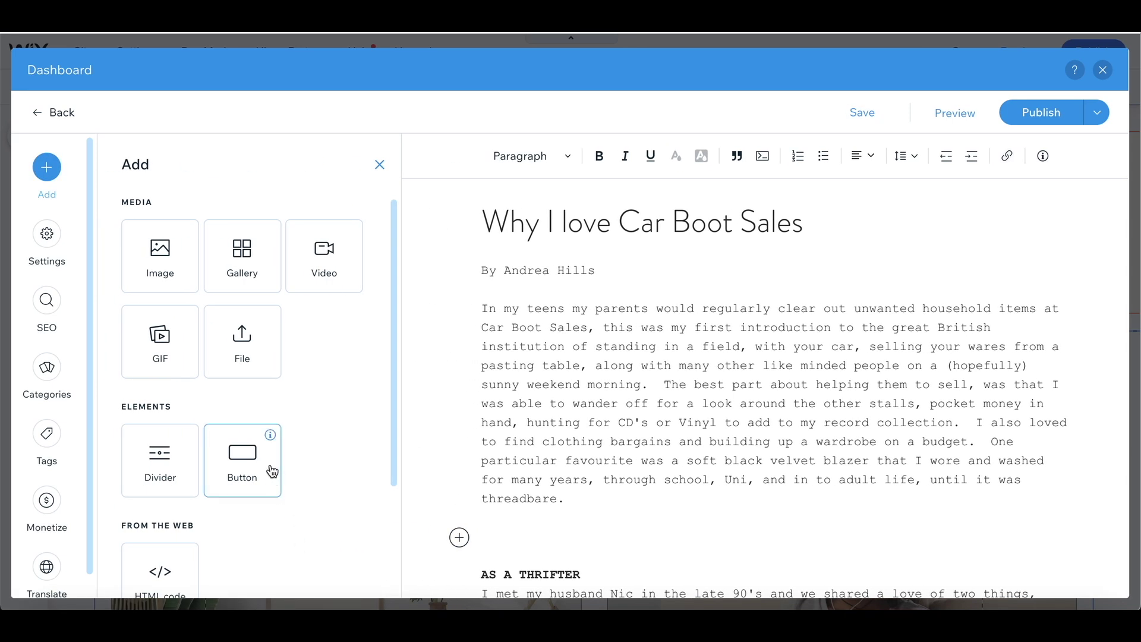
pyautogui.click(170, 247)
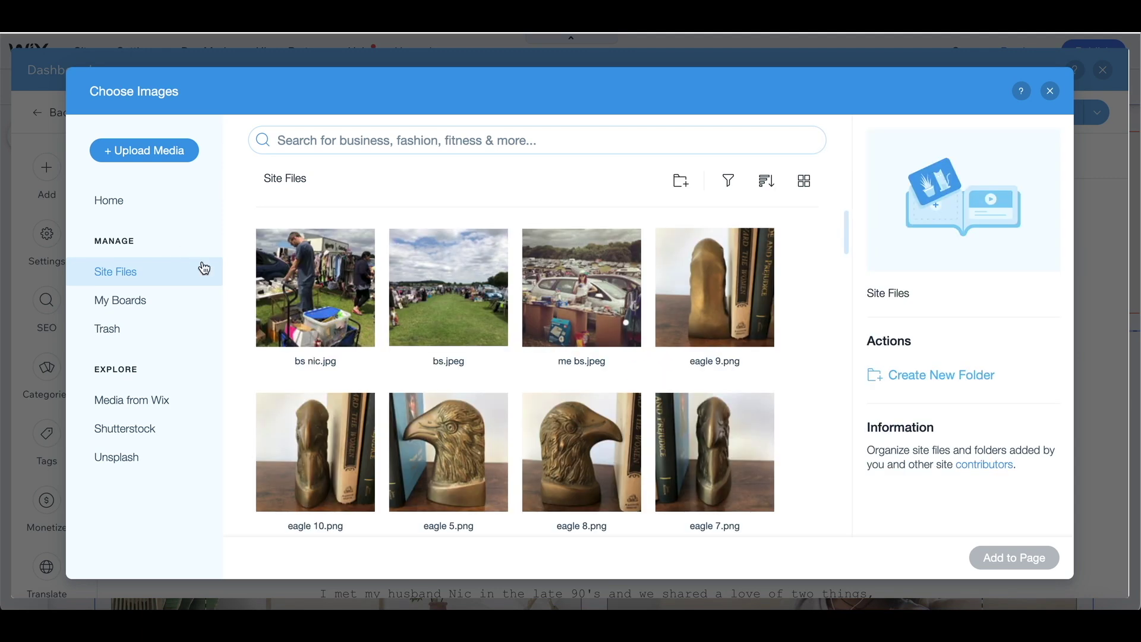
pyautogui.click(315, 292)
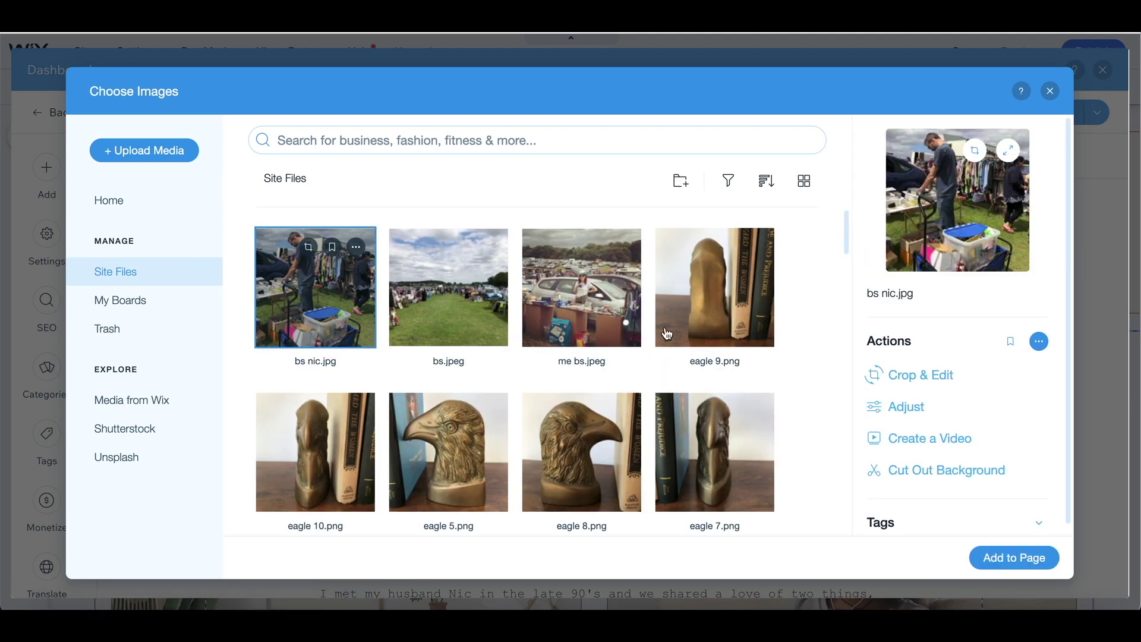
pyautogui.click(1018, 555)
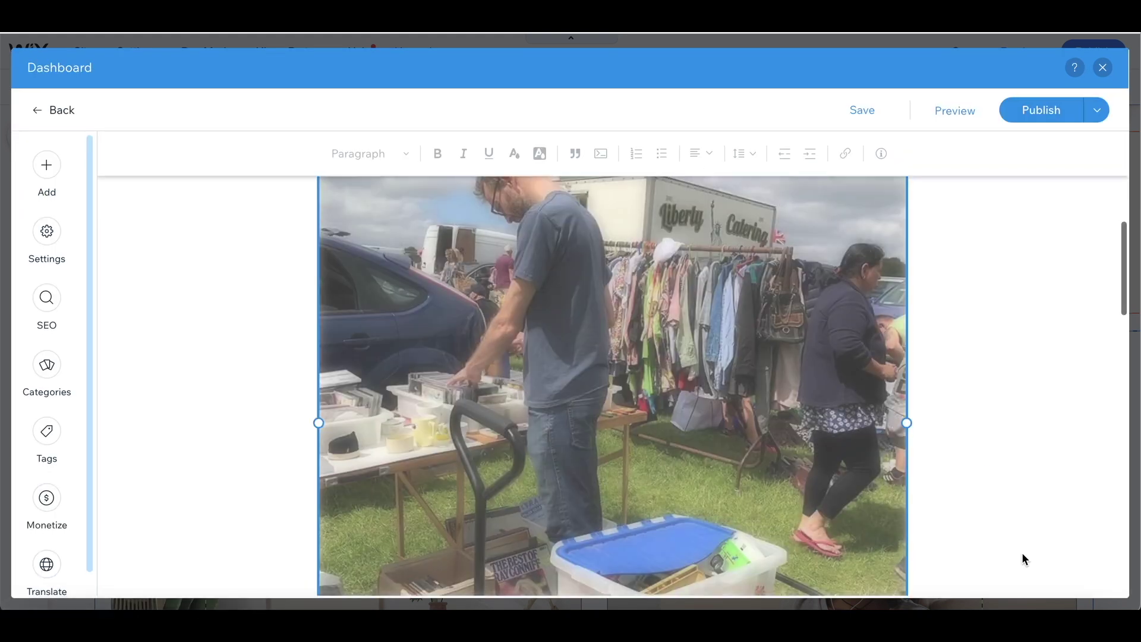
# Step: Add an empty line after 'new lease of life.' in the thrifter section
pyautogui.scroll(3, 950, 382)
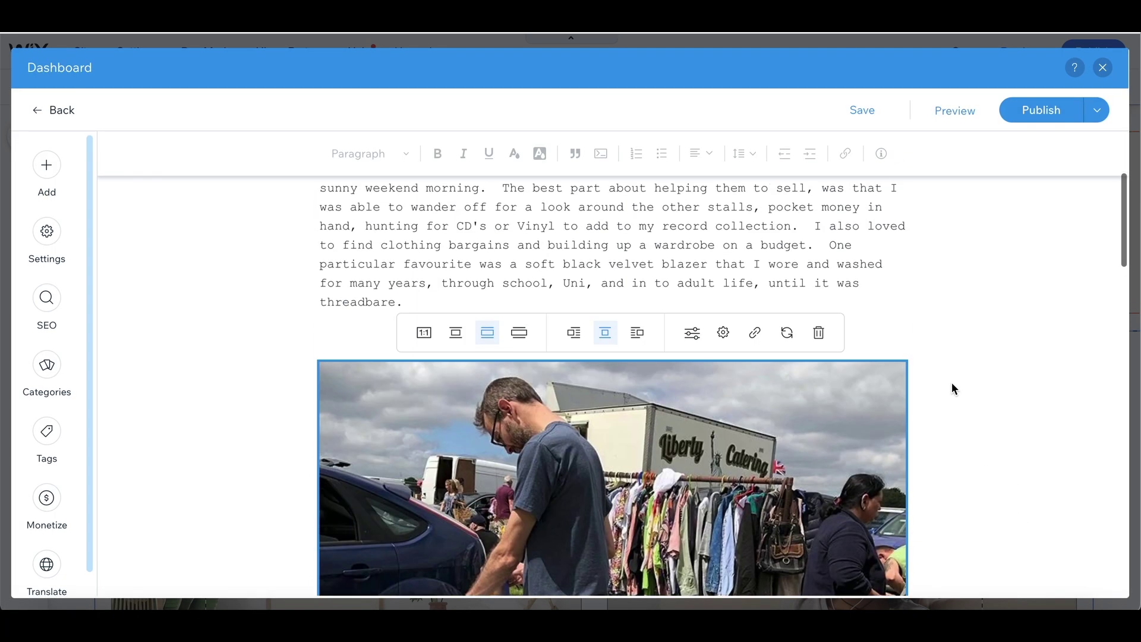
pyautogui.scroll(3, 951, 383)
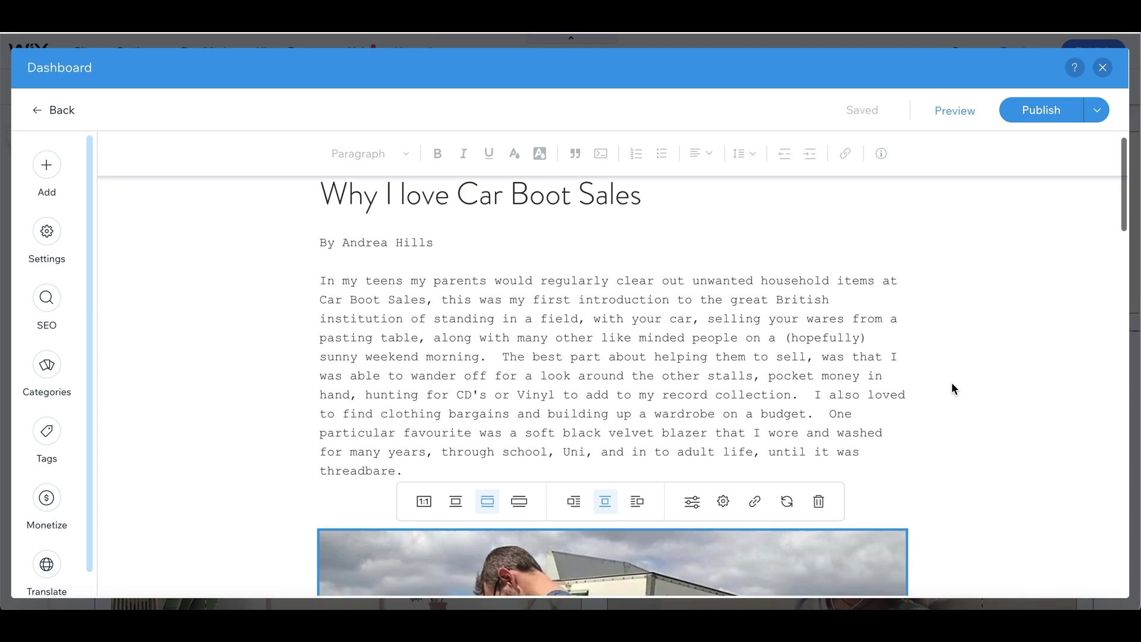
pyautogui.scroll(-9, 951, 382)
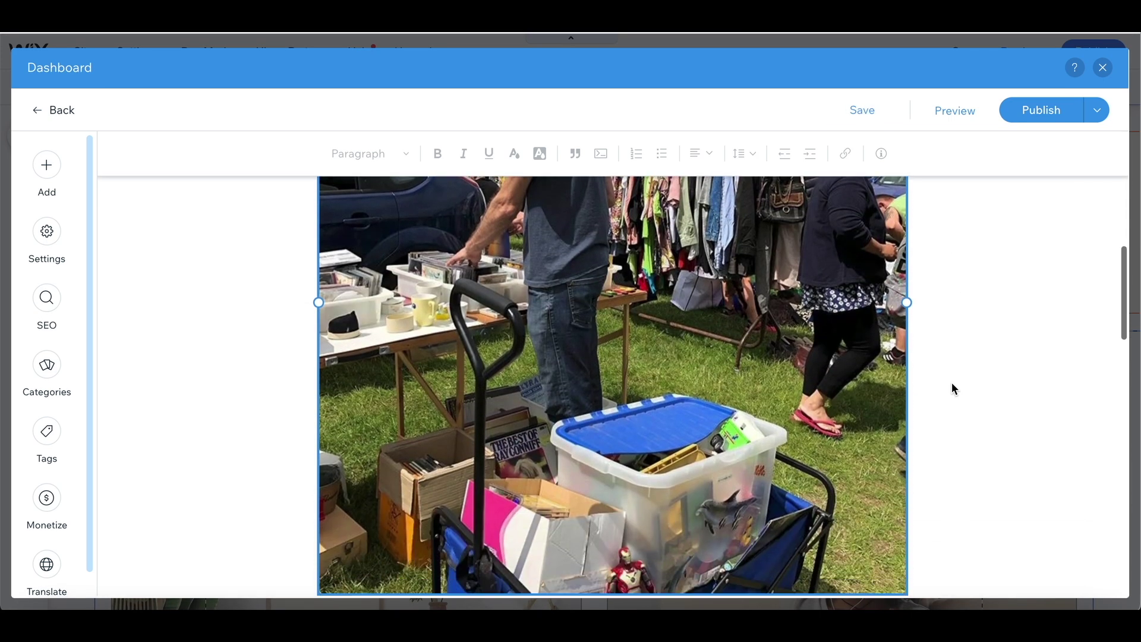
pyautogui.scroll(-9, 951, 383)
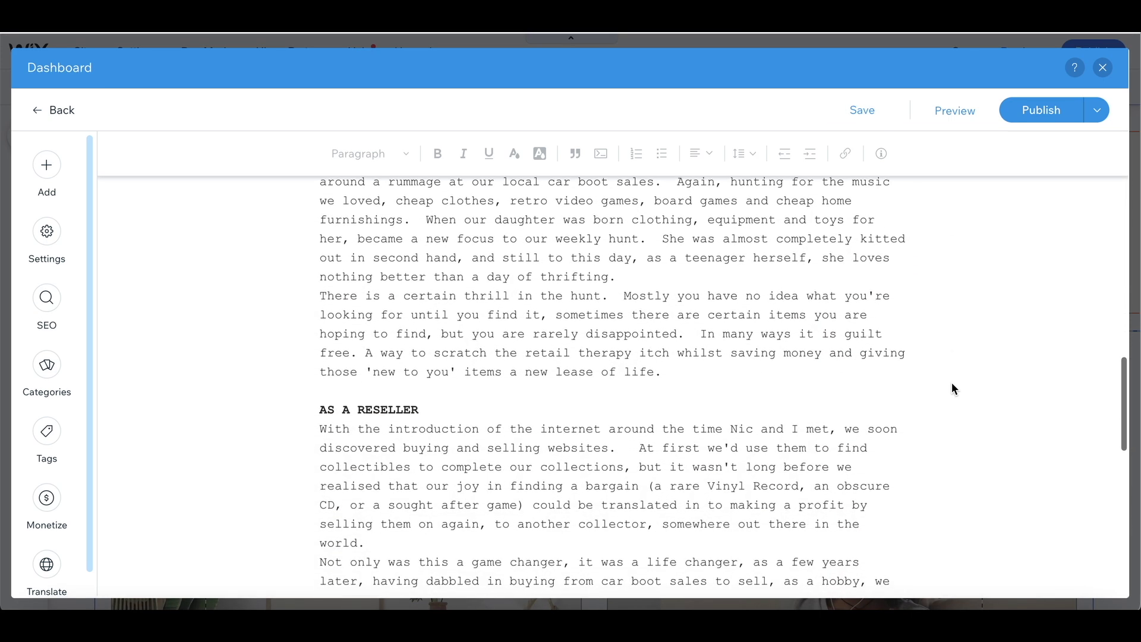
pyautogui.click(707, 370)
pyautogui.press('Return')
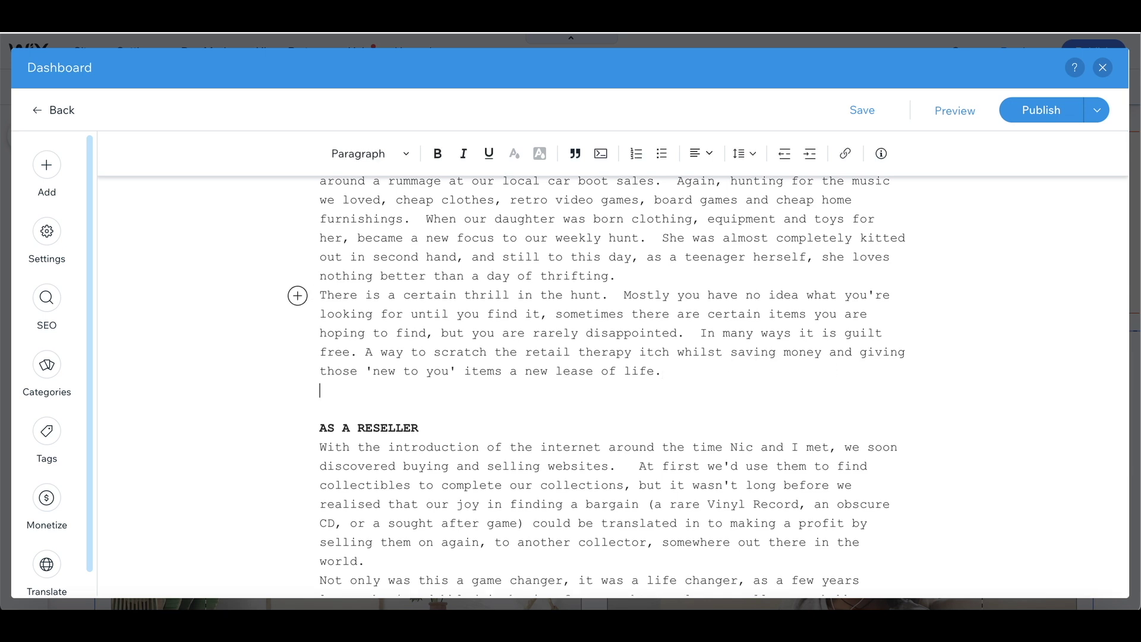
pyautogui.click(47, 167)
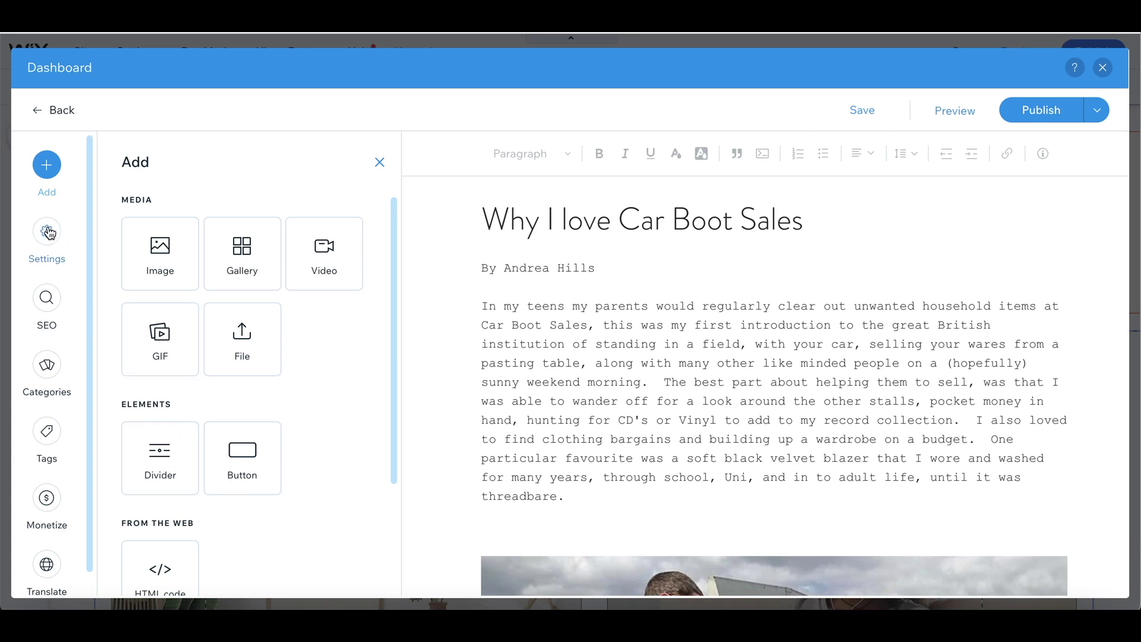
# Step: Preview the GIF search and Choose a Doc picker, closing both without adding anything
pyautogui.click(143, 337)
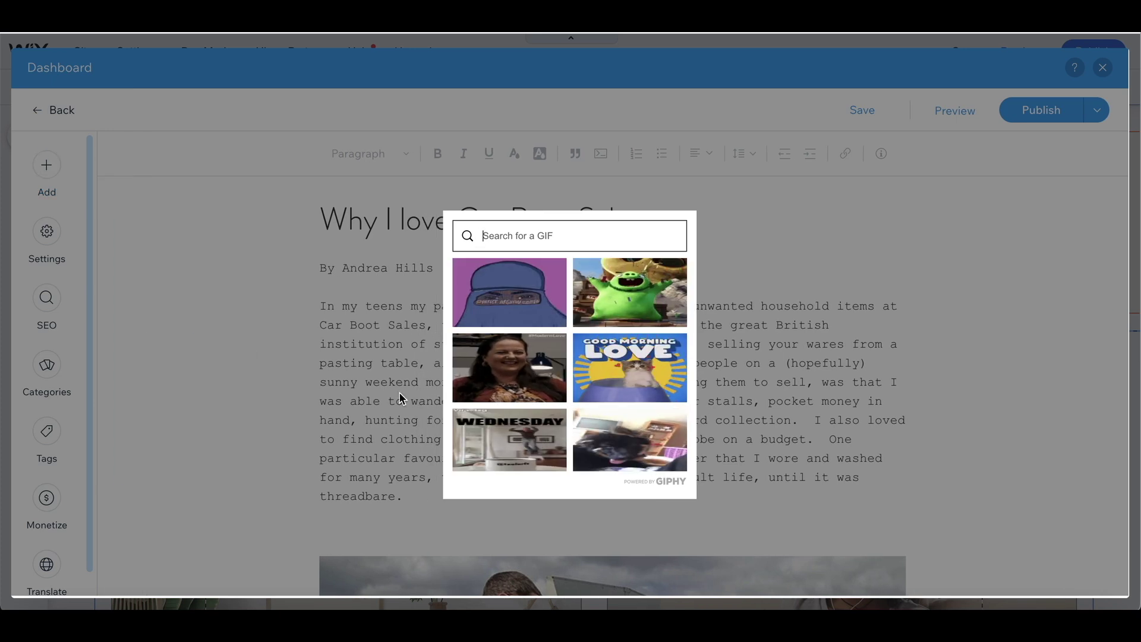
pyautogui.click(252, 359)
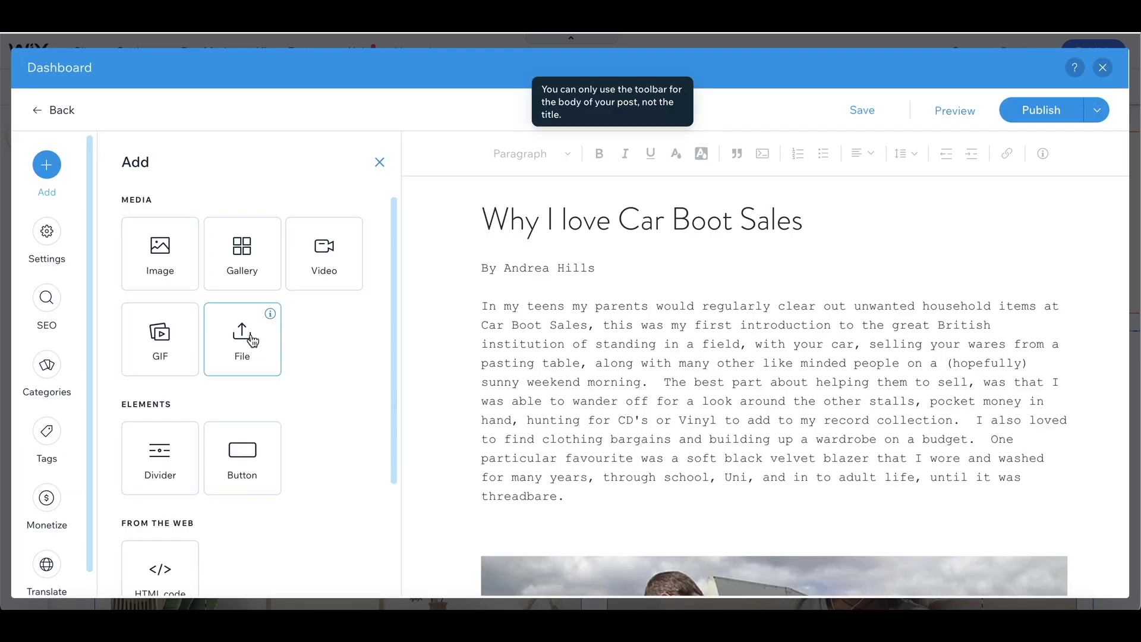
pyautogui.click(250, 335)
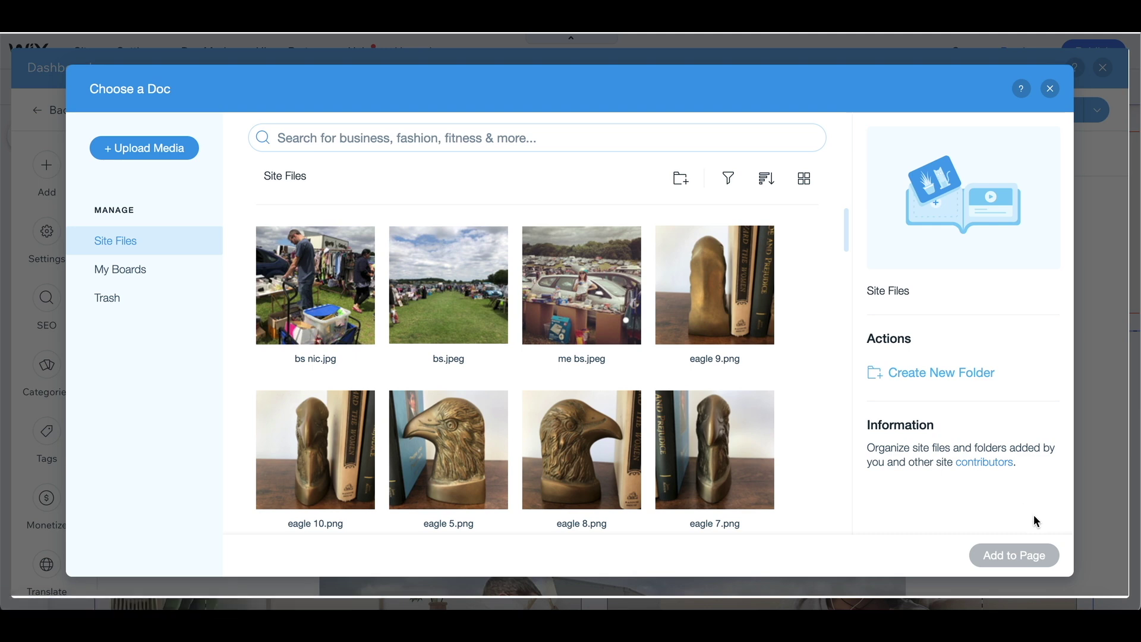
pyautogui.click(1050, 93)
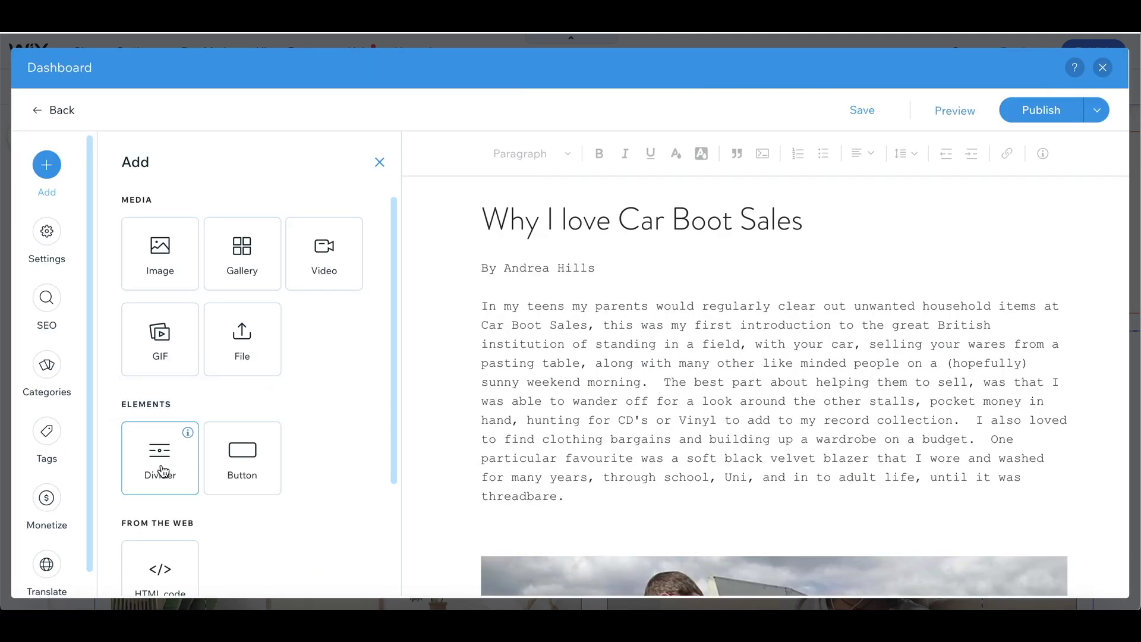
# Step: Insert a divider line into the post and place the cursor above it
pyautogui.click(162, 471)
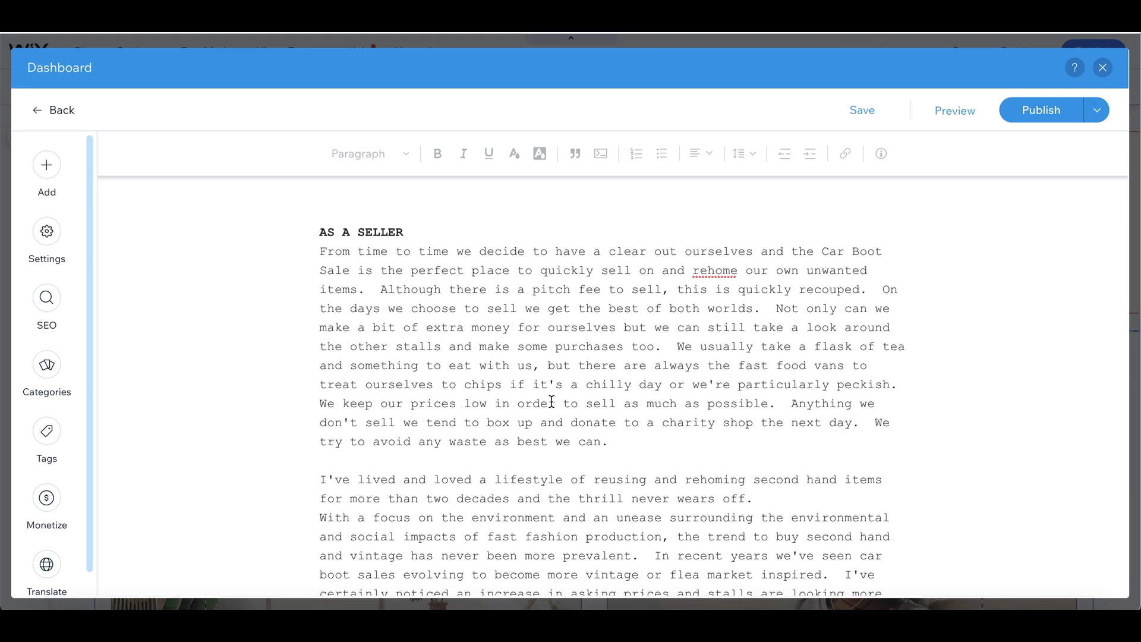
pyautogui.scroll(-3, 552, 402)
pyautogui.scroll(15, 551, 401)
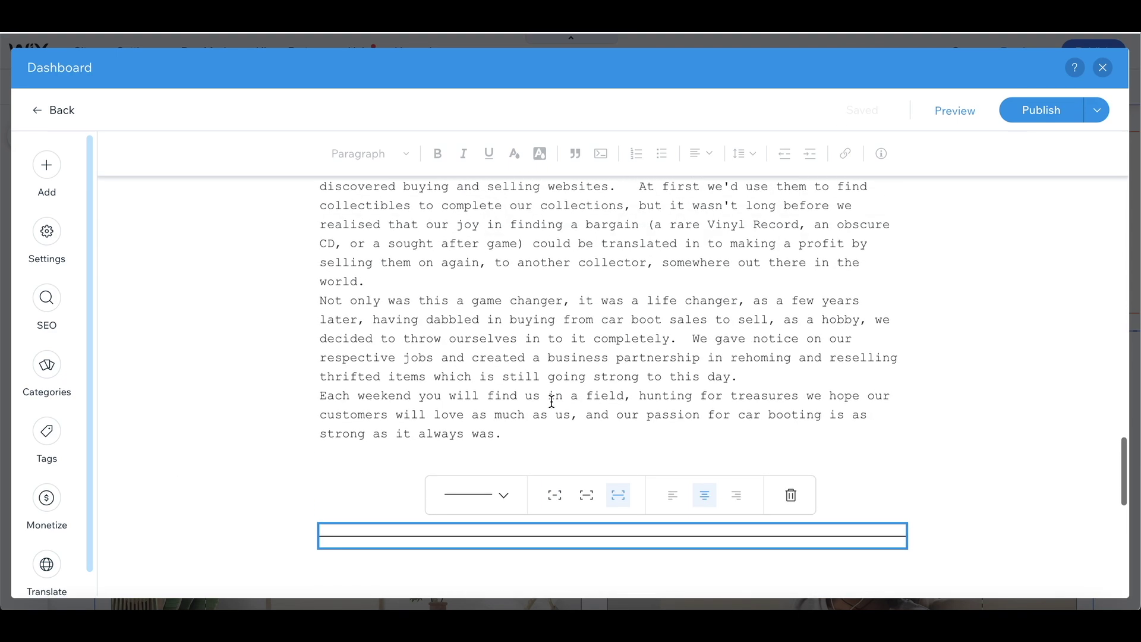
pyautogui.scroll(3, 551, 402)
pyautogui.scroll(-8, 551, 401)
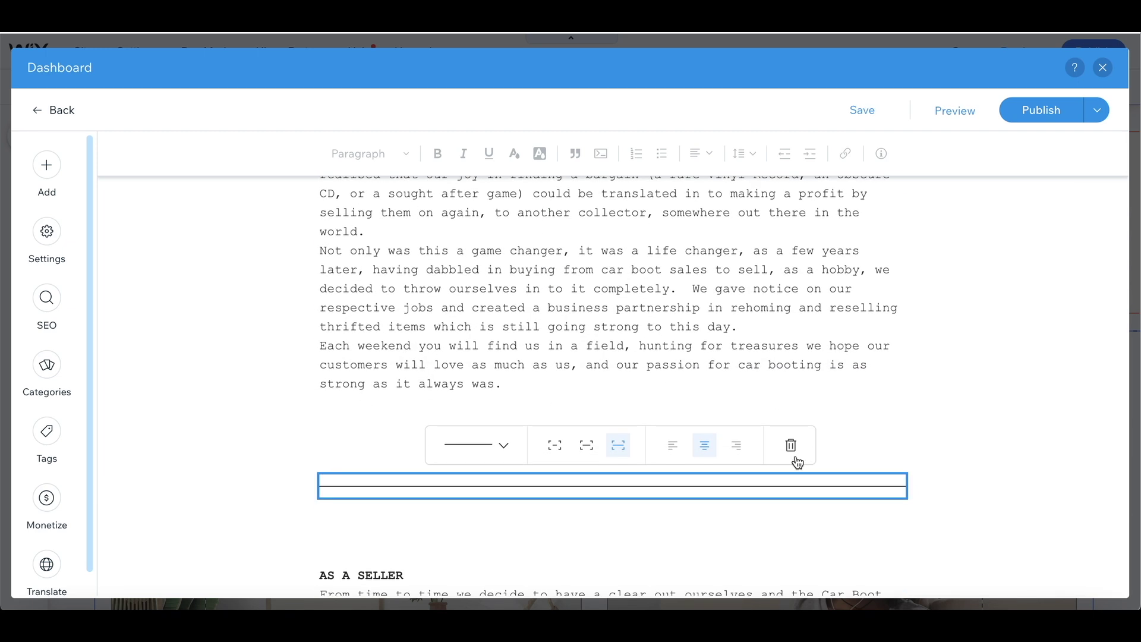
pyautogui.click(896, 447)
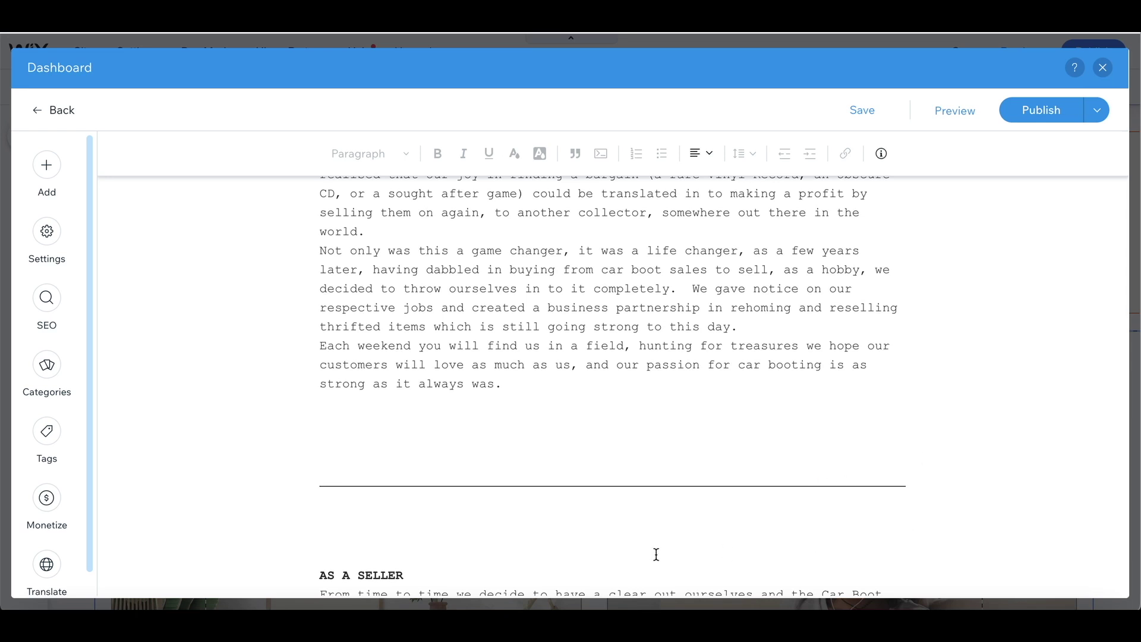
# Step: Add the me bs.jpeg photo below the closing paragraph, set to best fit and centred
pyautogui.click(46, 164)
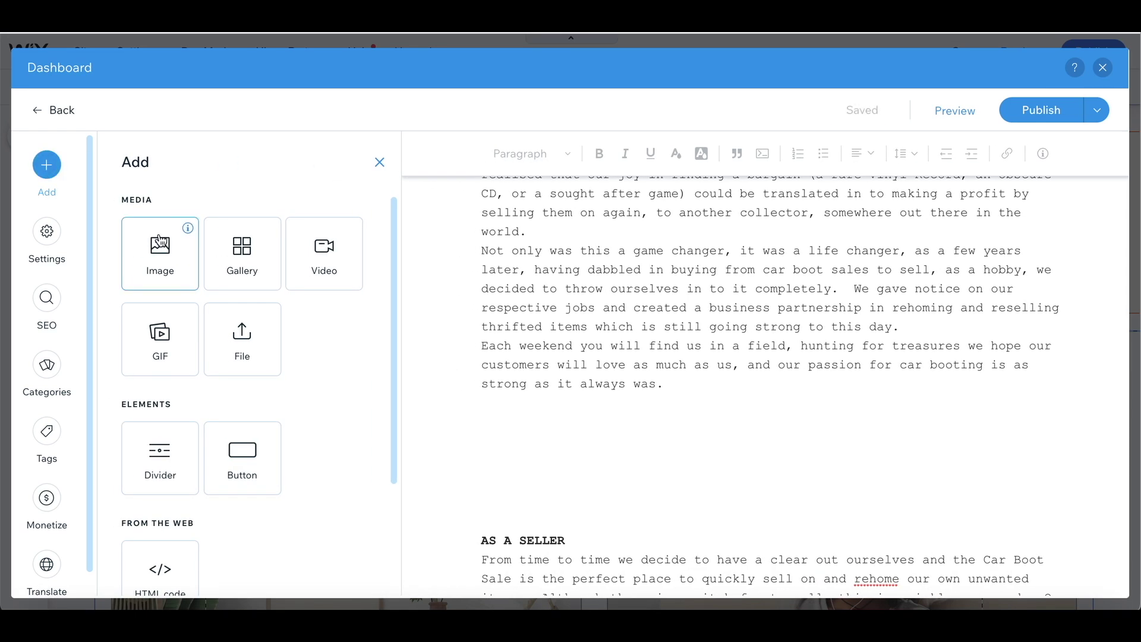
pyautogui.click(169, 249)
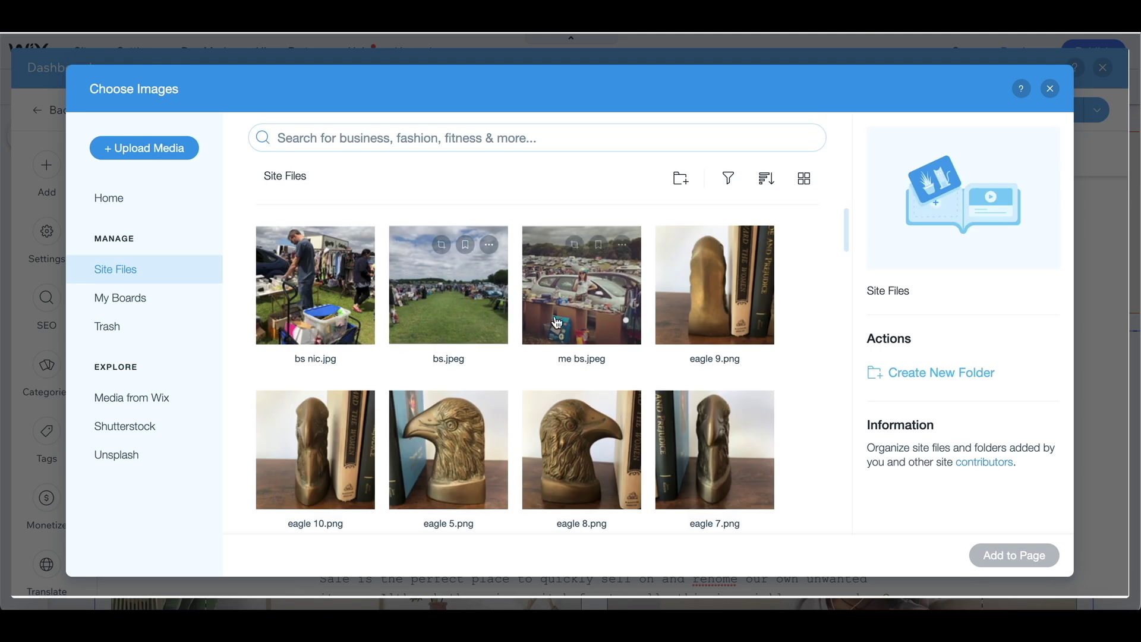
pyautogui.click(548, 303)
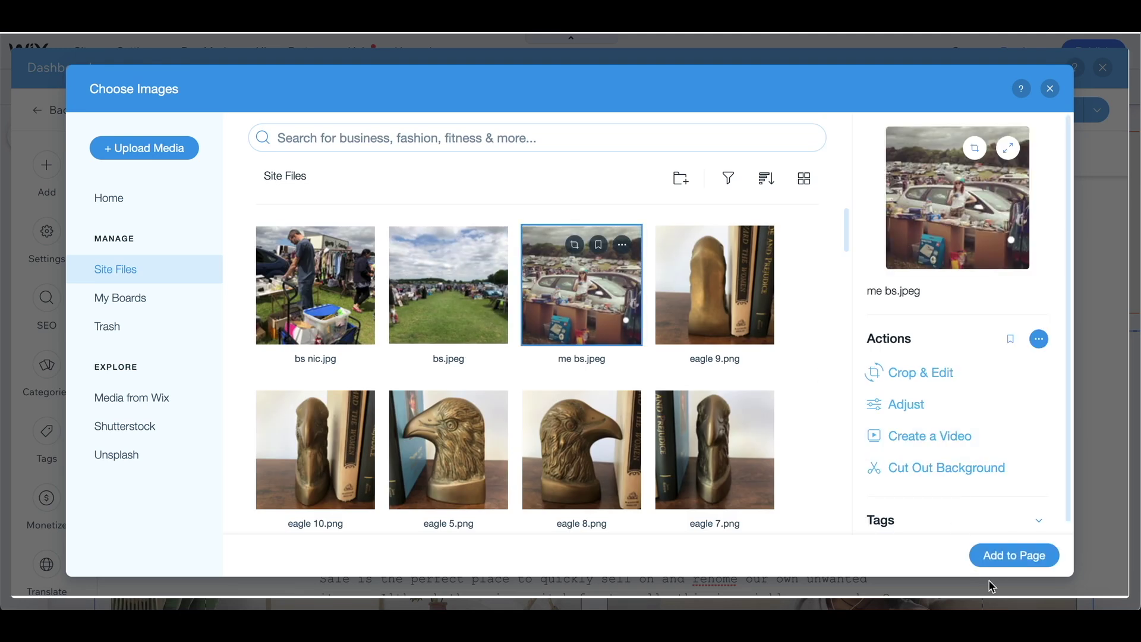
pyautogui.click(1000, 555)
pyautogui.click(996, 430)
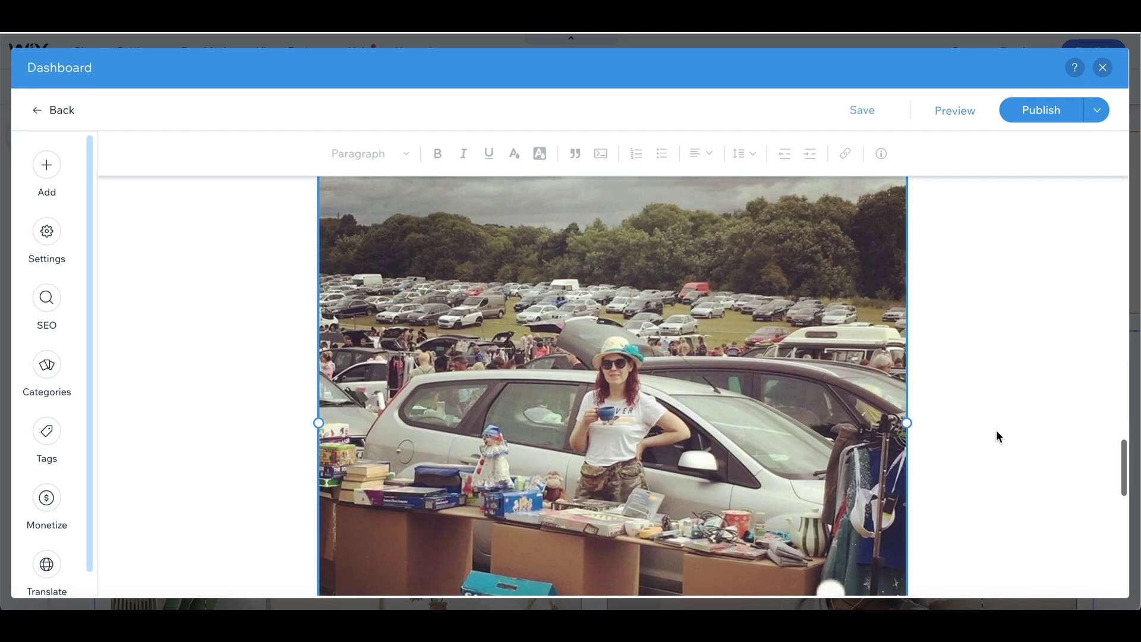
pyautogui.click(956, 386)
pyautogui.scroll(5, 957, 368)
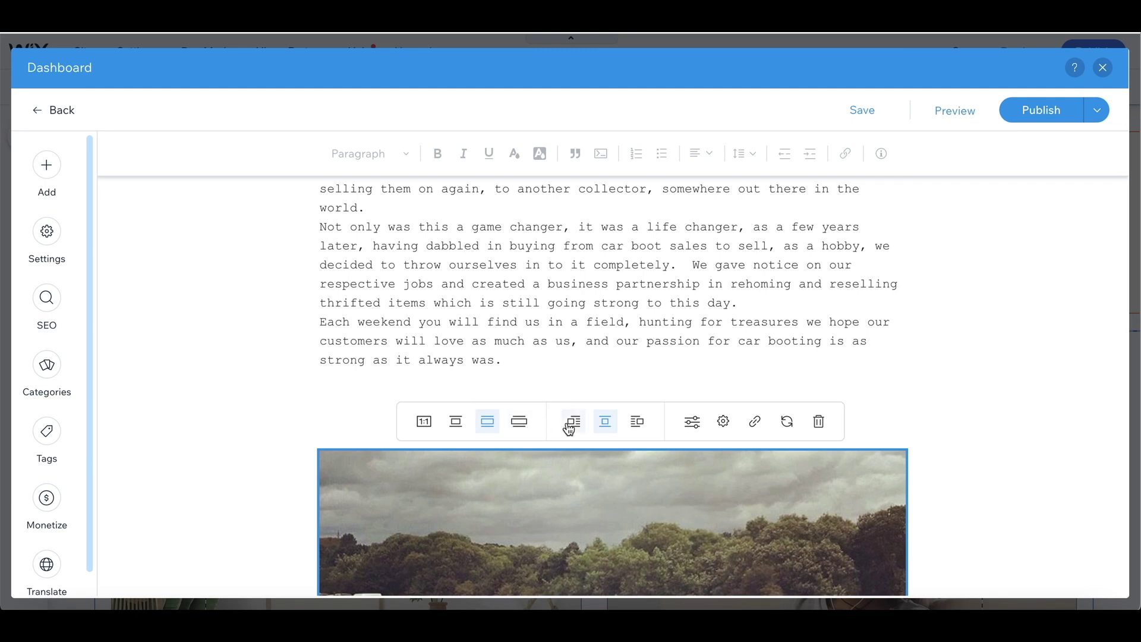
pyautogui.click(606, 427)
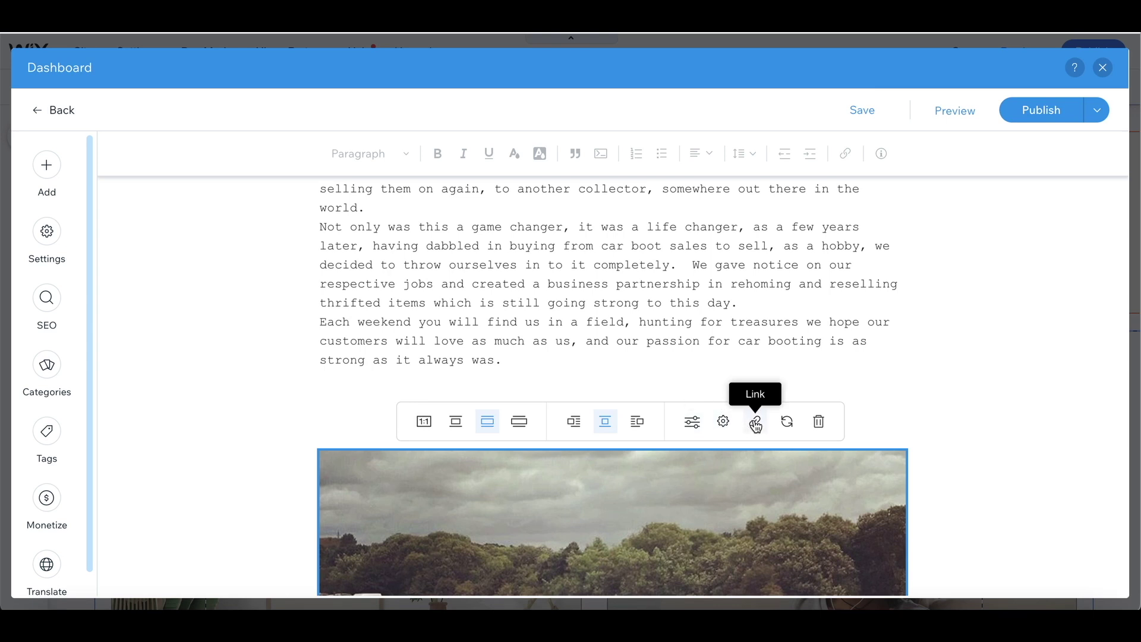
# Step: Mark the car boot sales post as a featured post in its settings
pyautogui.click(53, 236)
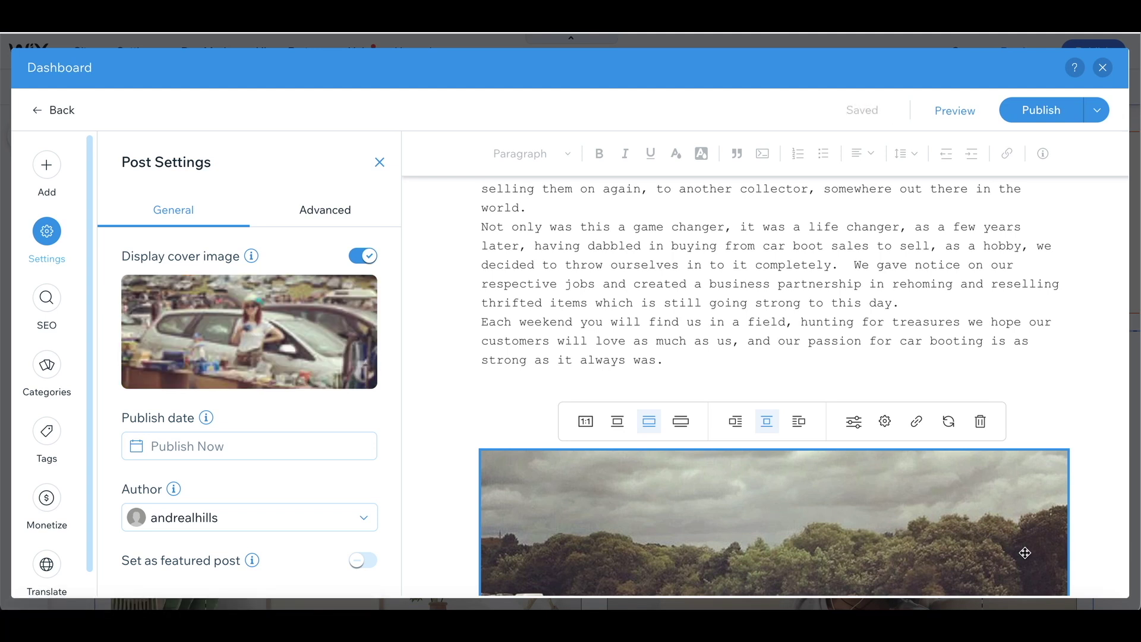
pyautogui.click(363, 559)
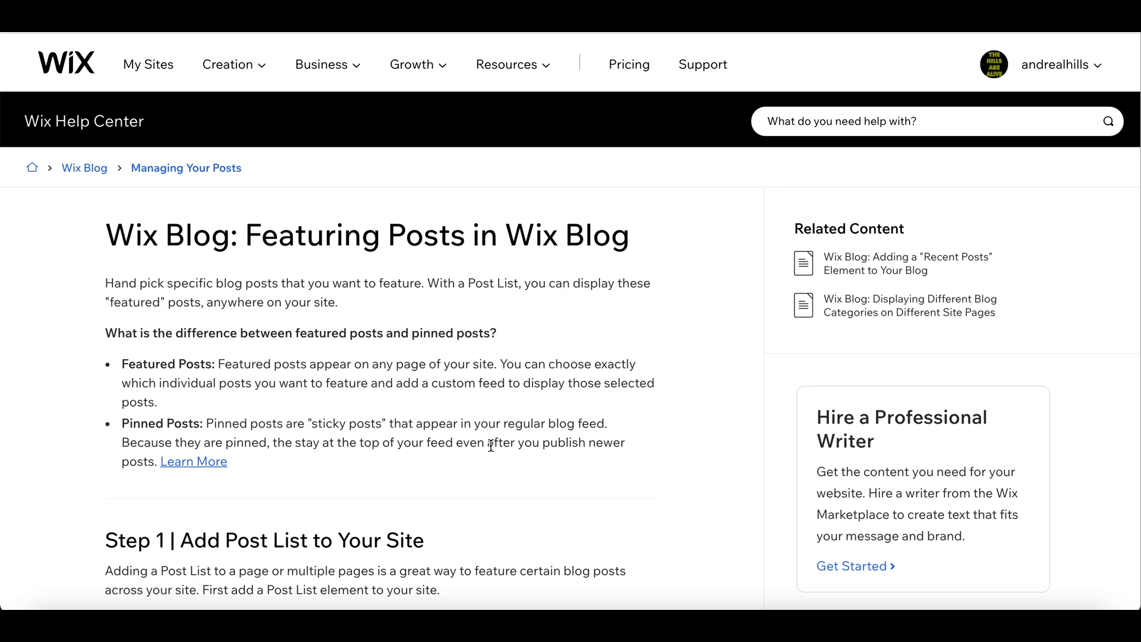
# Step: Scroll the Featuring Posts help article down to the Add Post List step
pyautogui.scroll(-4, 439, 522)
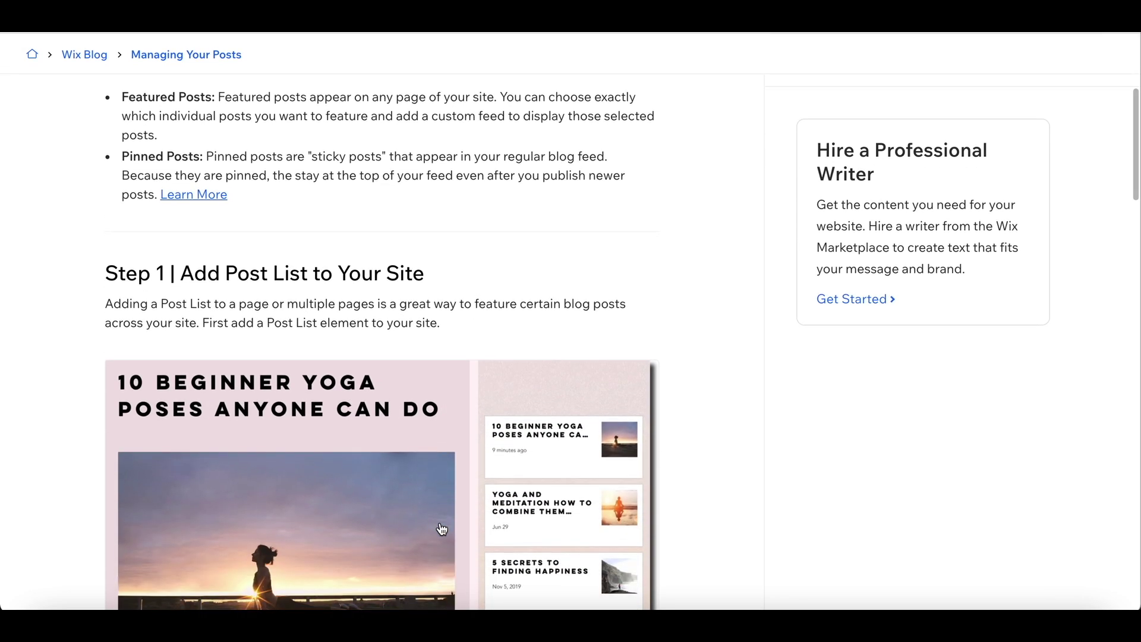
pyautogui.scroll(-1, 442, 529)
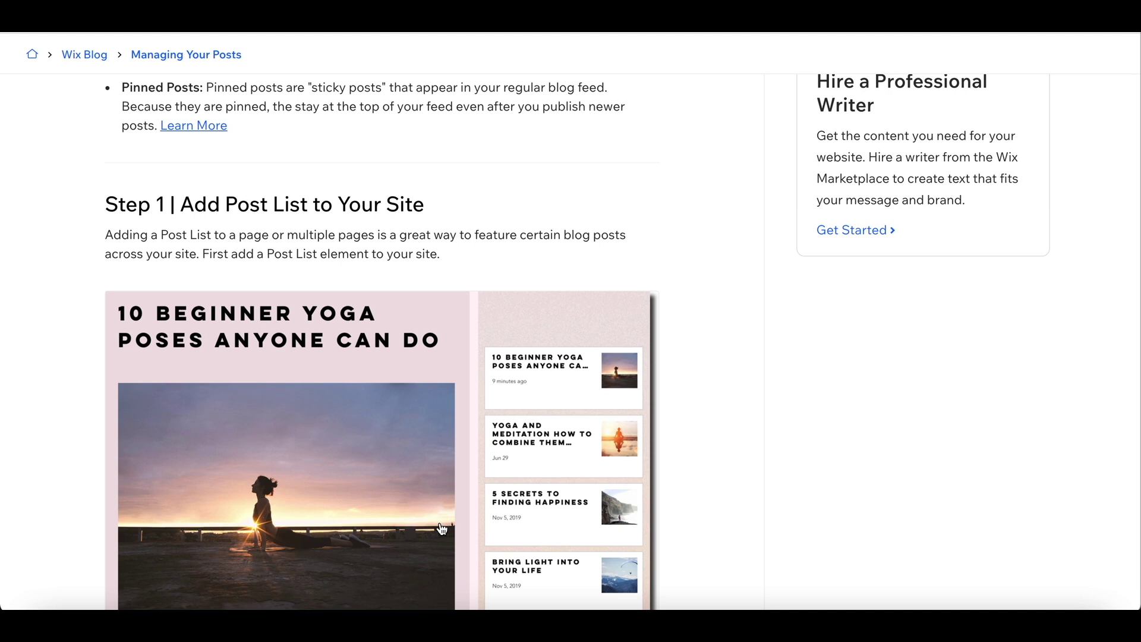
pyautogui.scroll(-2, 441, 528)
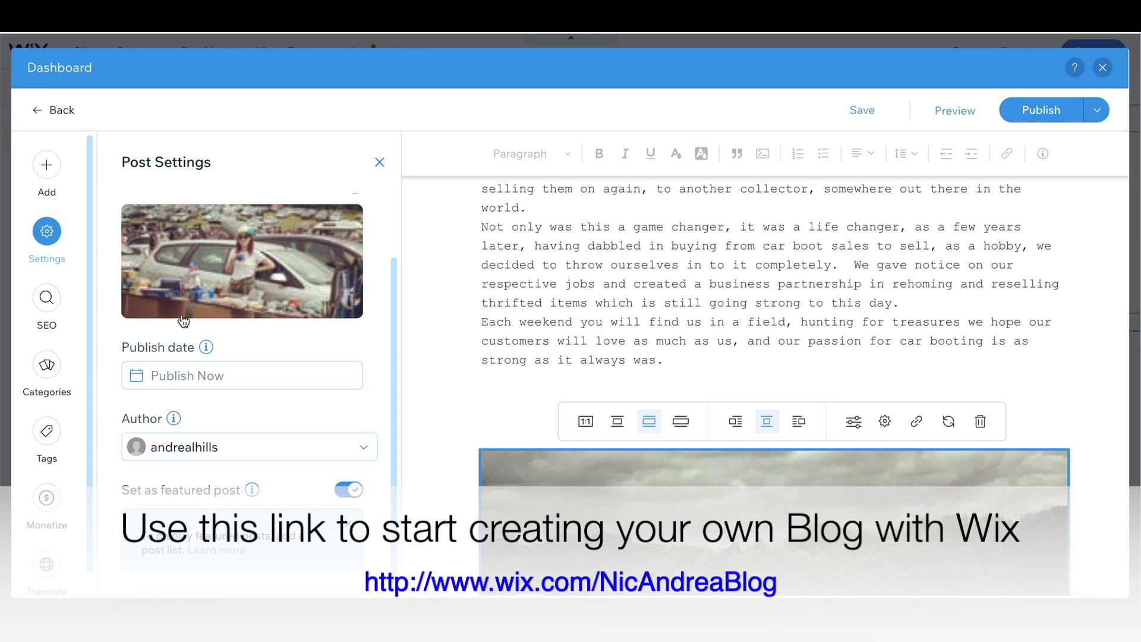
# Step: Replace the post's SEO meta description with the pasted car boot keywords
pyautogui.click(47, 298)
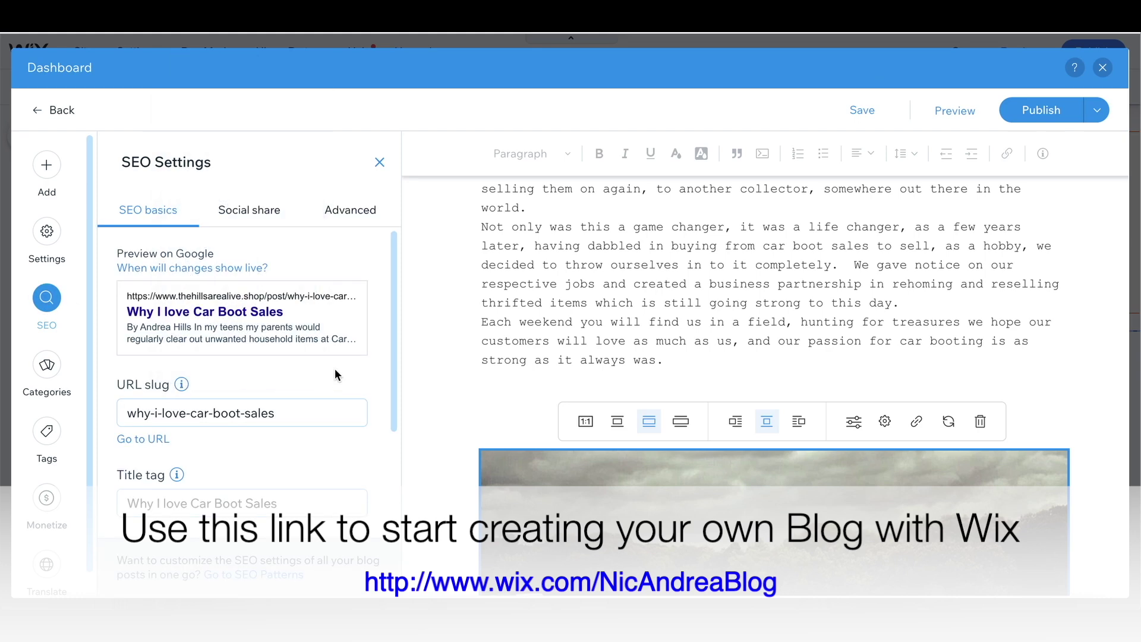
pyautogui.scroll(-2, 371, 413)
pyautogui.scroll(-1, 370, 412)
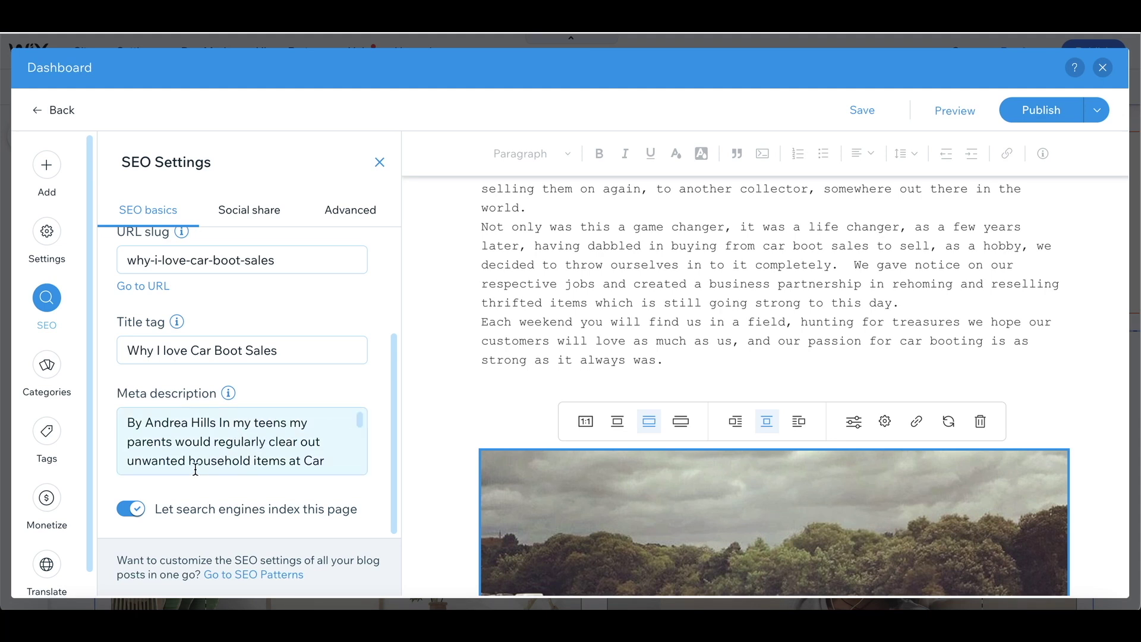
pyautogui.click(305, 464)
pyautogui.hotkey('ctrl', 'a')
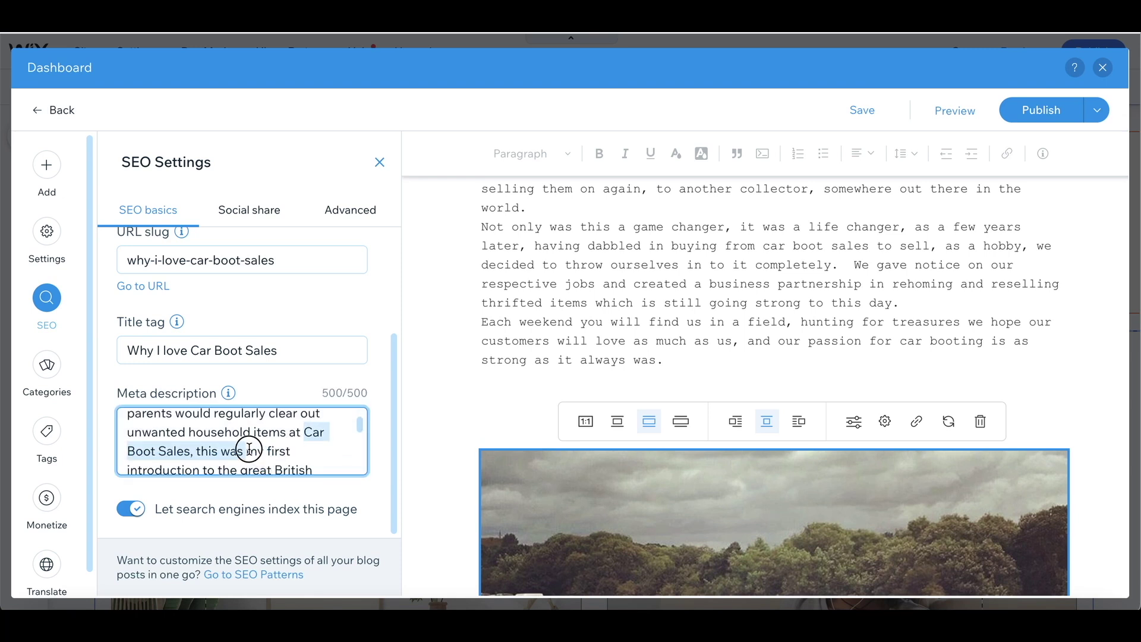
pyautogui.write('Car Boot Sale Thrifting Thrifter Reselling Reseller')
# Step: Move through Categories to the post's Tags panel and start entering a tag
pyautogui.click(51, 368)
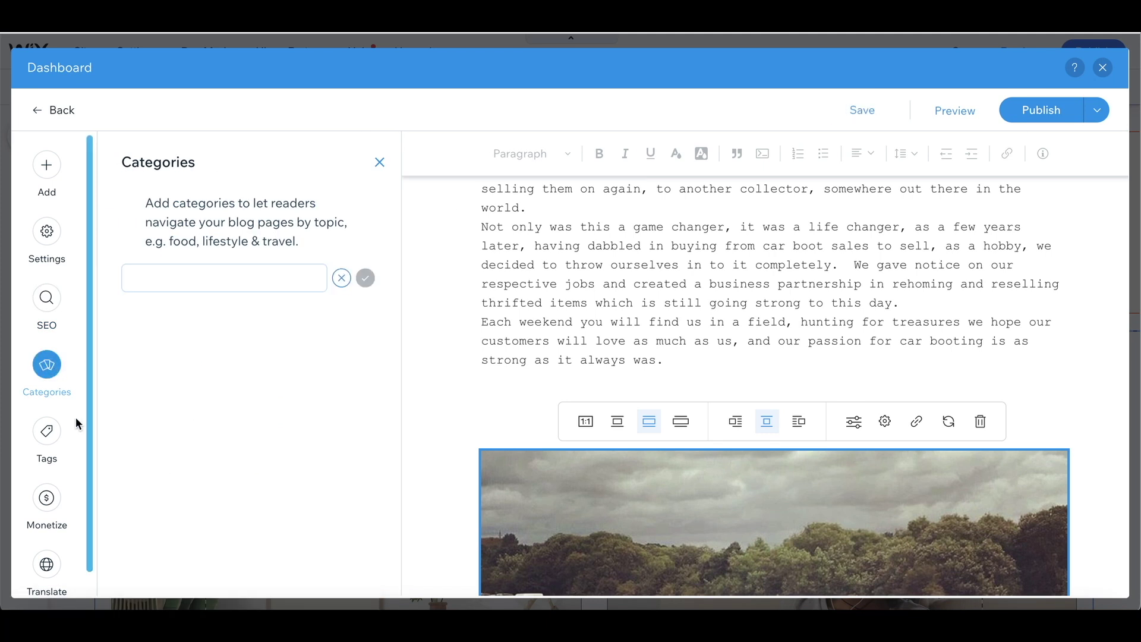
pyautogui.click(46, 431)
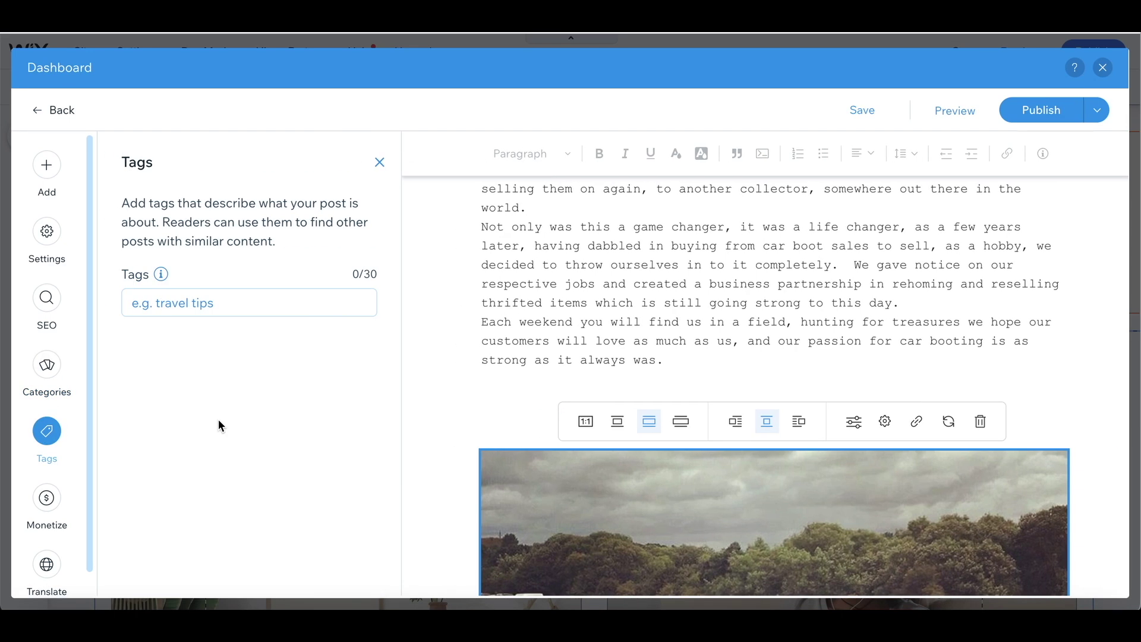
pyautogui.click(220, 299)
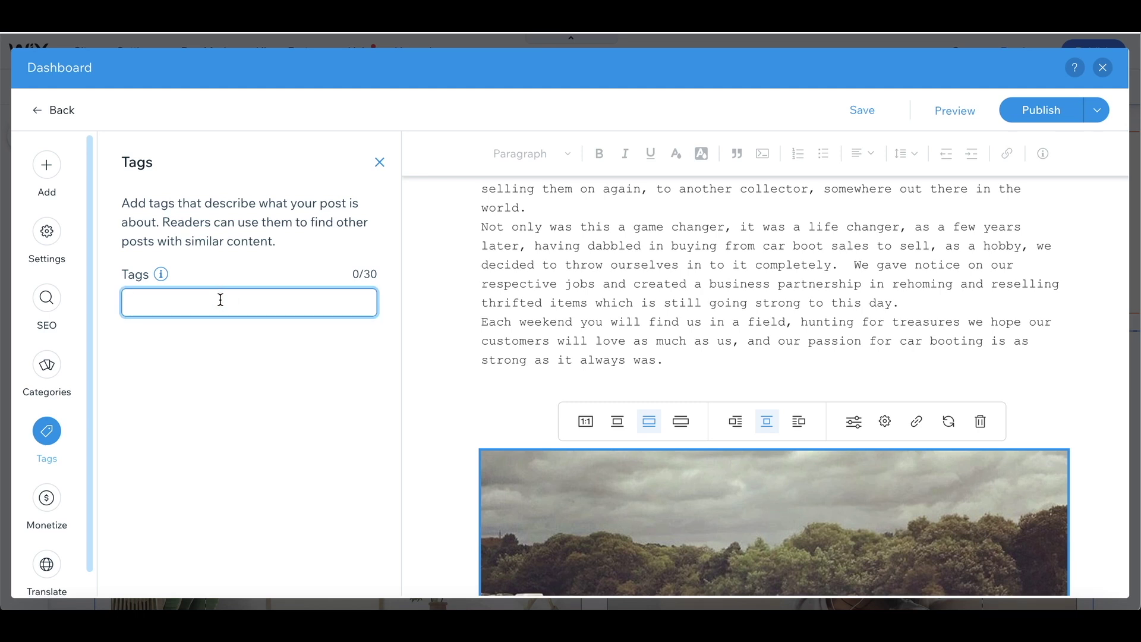
# Step: Add the tags Car Boot Sale and Thrifting, then bring up the Monetize options
pyautogui.write('Car Boot Sale')
pyautogui.press('Return')
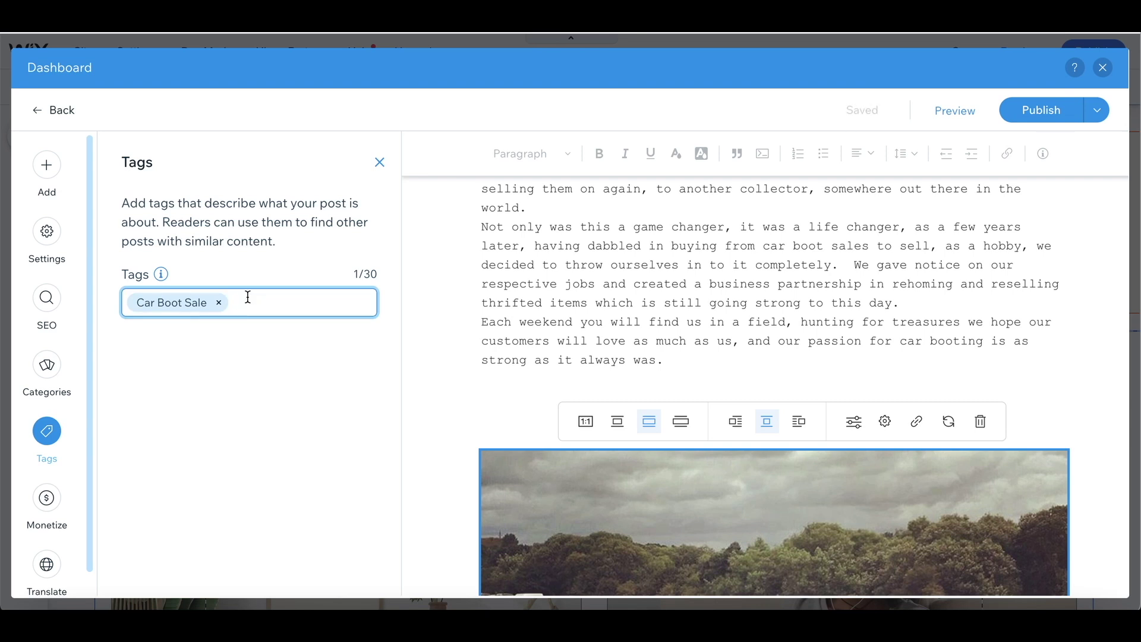
pyautogui.write('Thrifting')
pyautogui.press('Return')
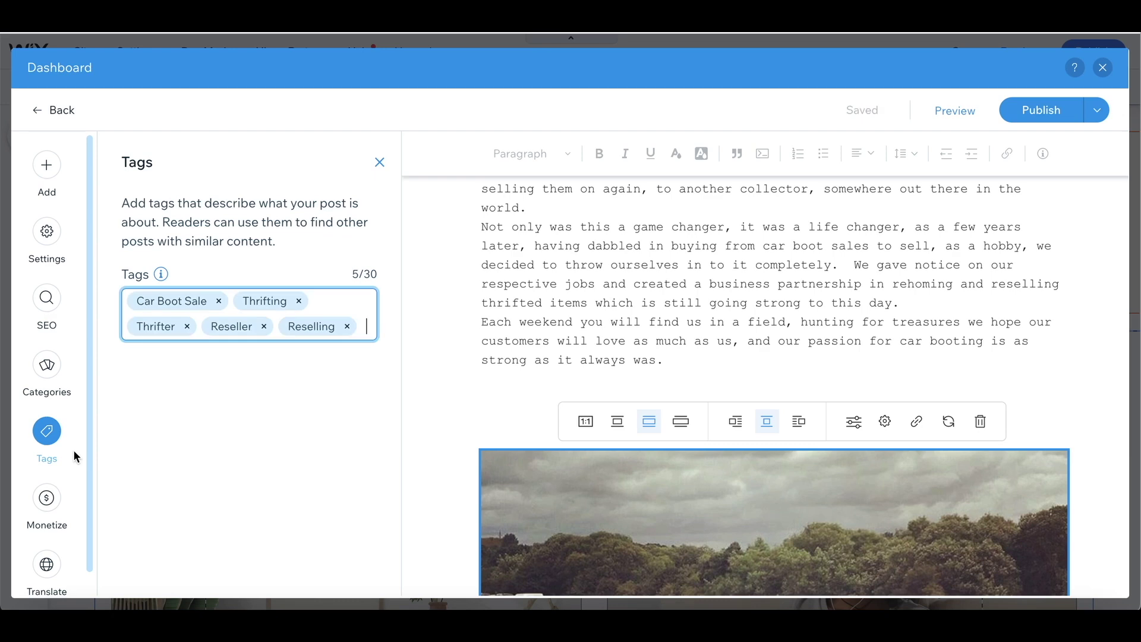
pyautogui.click(47, 499)
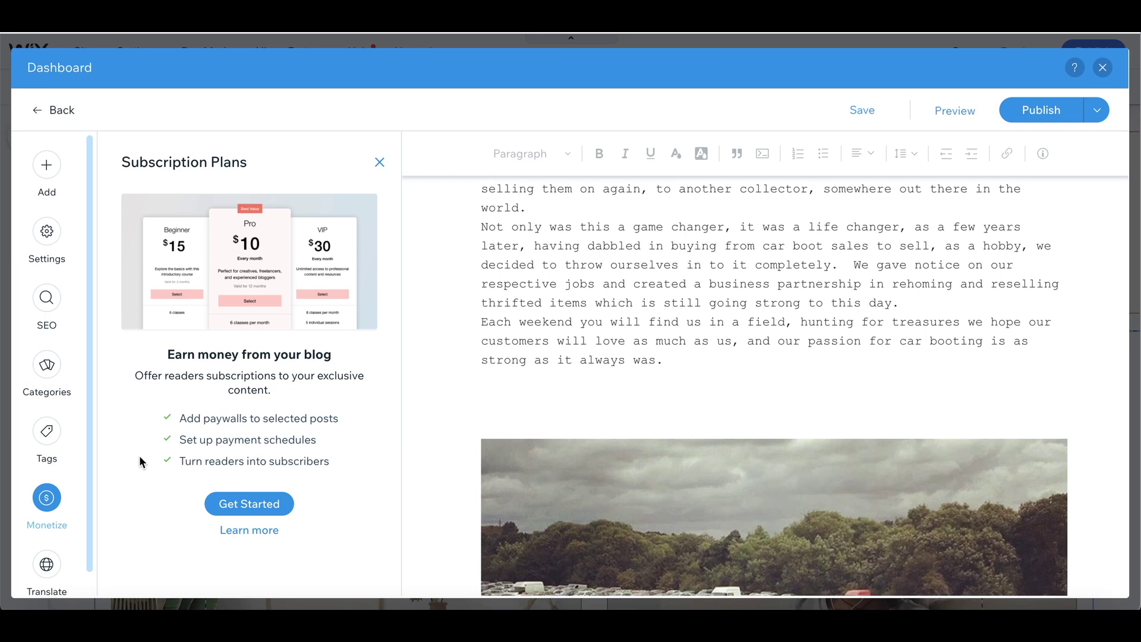
# Step: Open the post's Translate panel and follow its Wix Multilingual help and App Market links
pyautogui.scroll(-1, 47, 543)
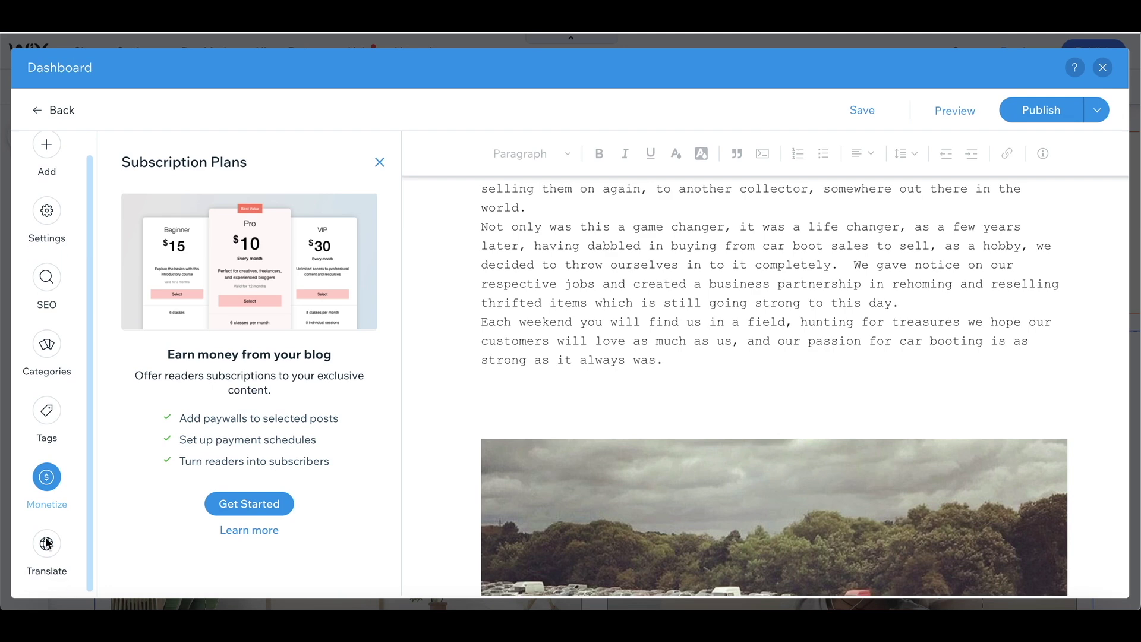
pyautogui.click(47, 543)
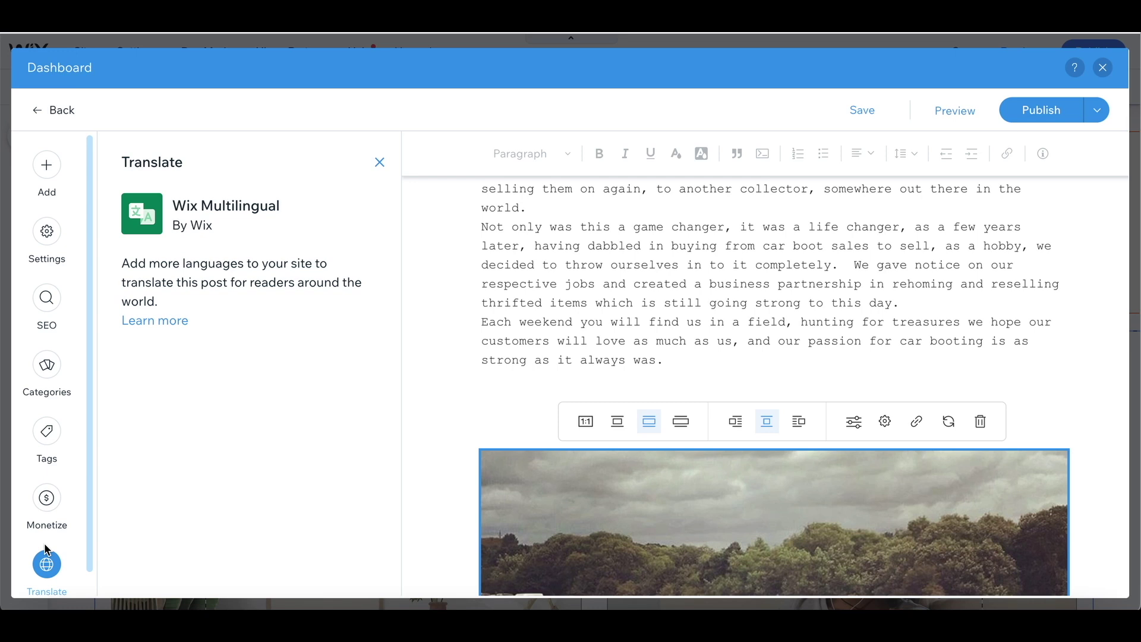
pyautogui.click(167, 324)
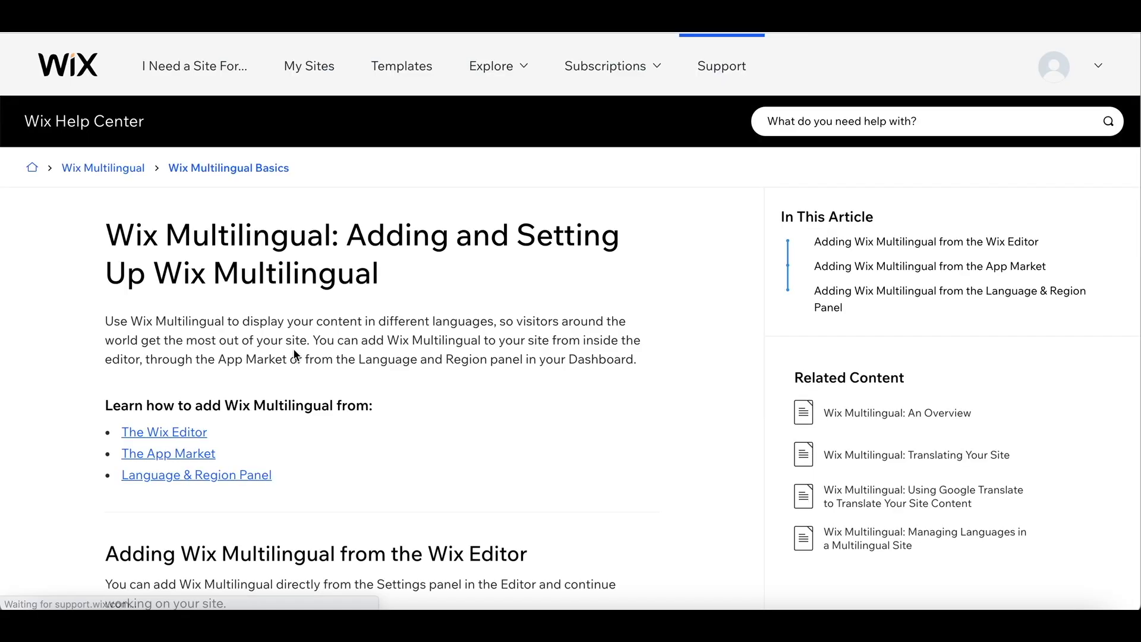
pyautogui.click(296, 288)
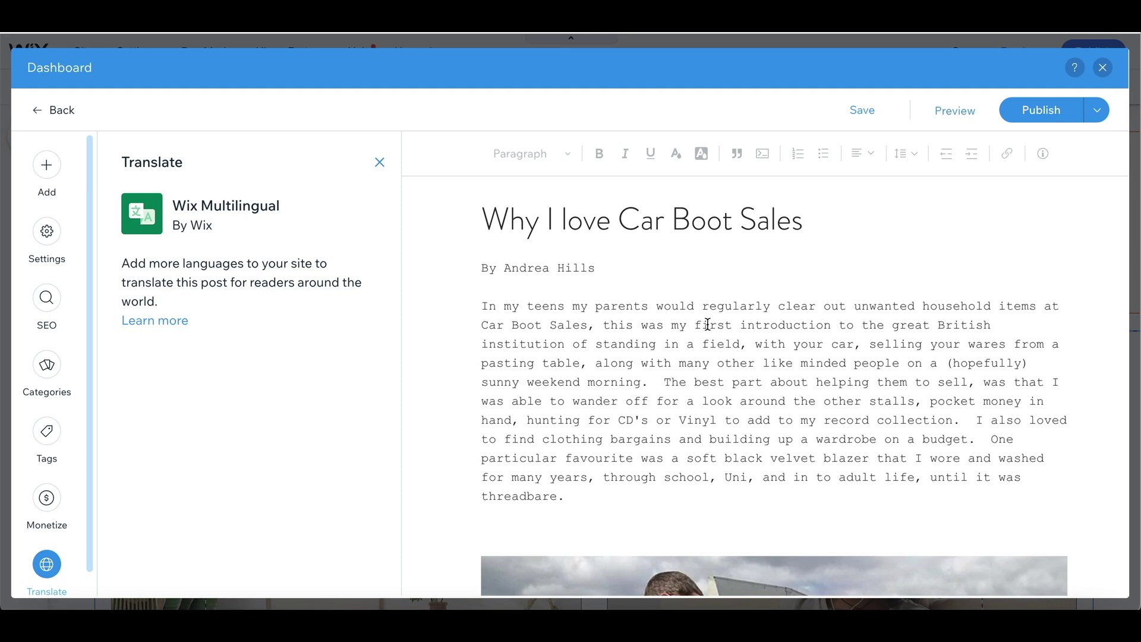
# Step: Save the Why I love Car Boot Sales post, review it in preview, then publish it
pyautogui.click(862, 111)
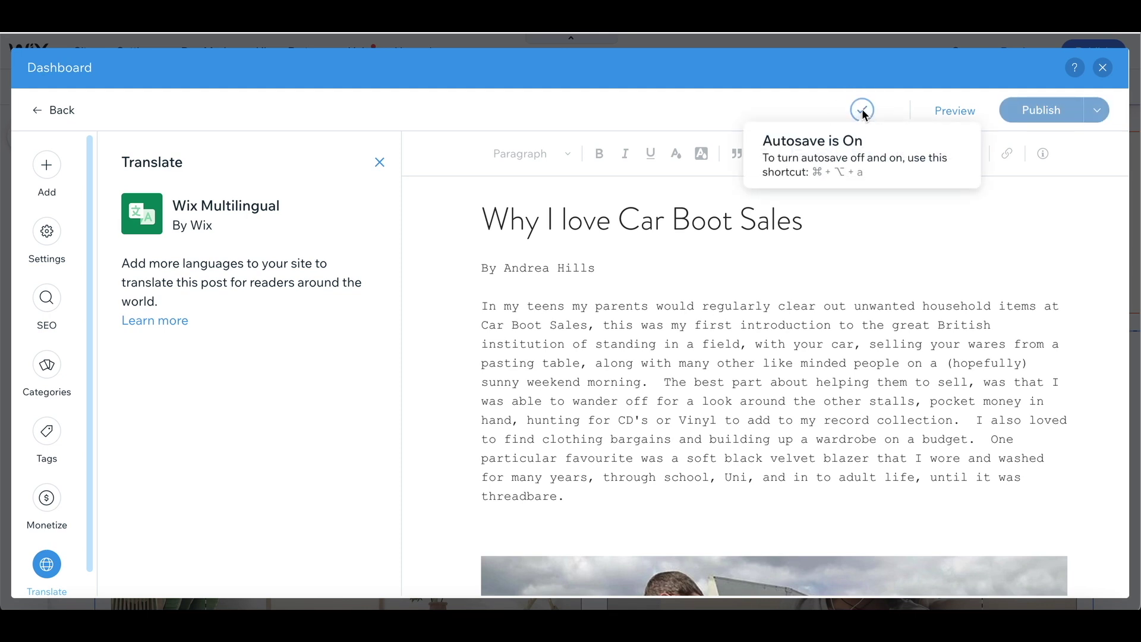
pyautogui.click(954, 111)
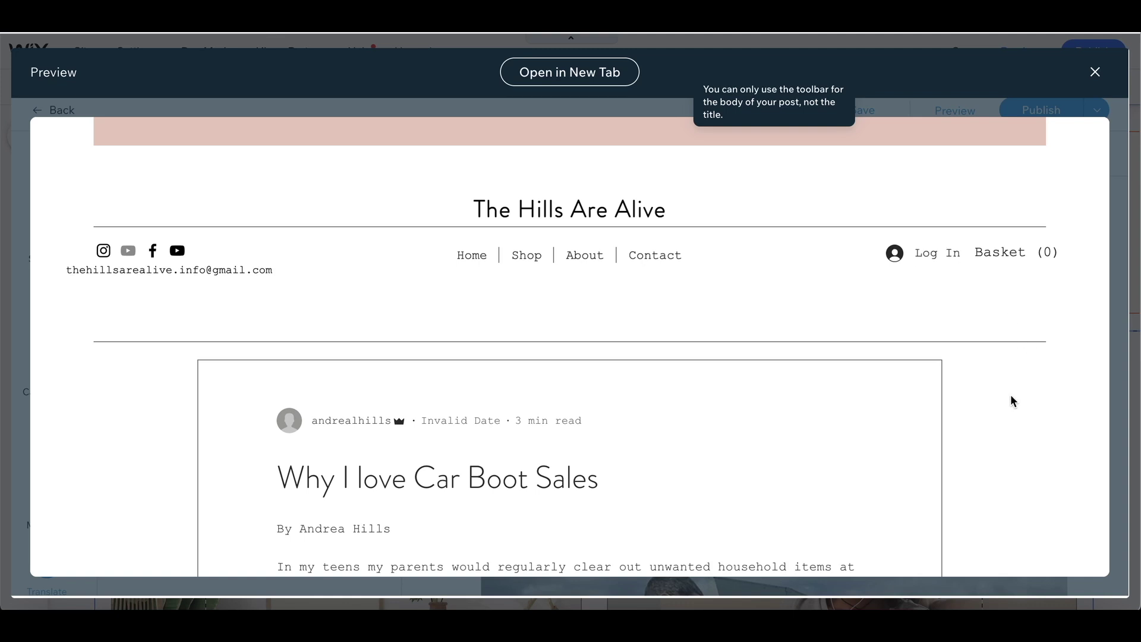
pyautogui.scroll(-2, 1010, 394)
pyautogui.scroll(-5, 1010, 394)
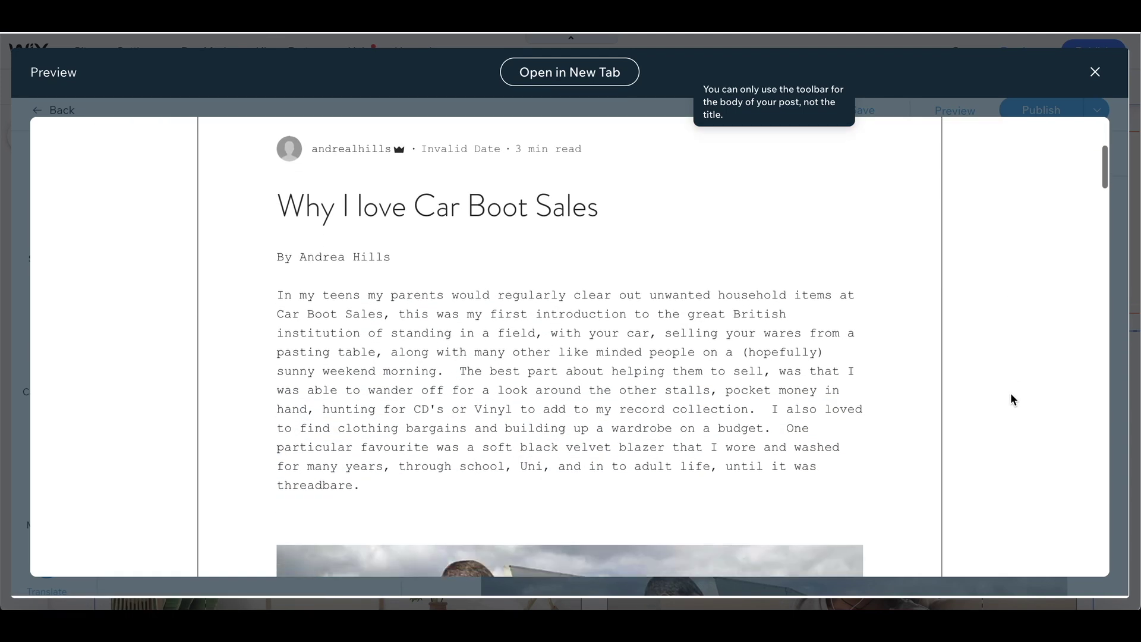
pyautogui.scroll(-10, 1010, 394)
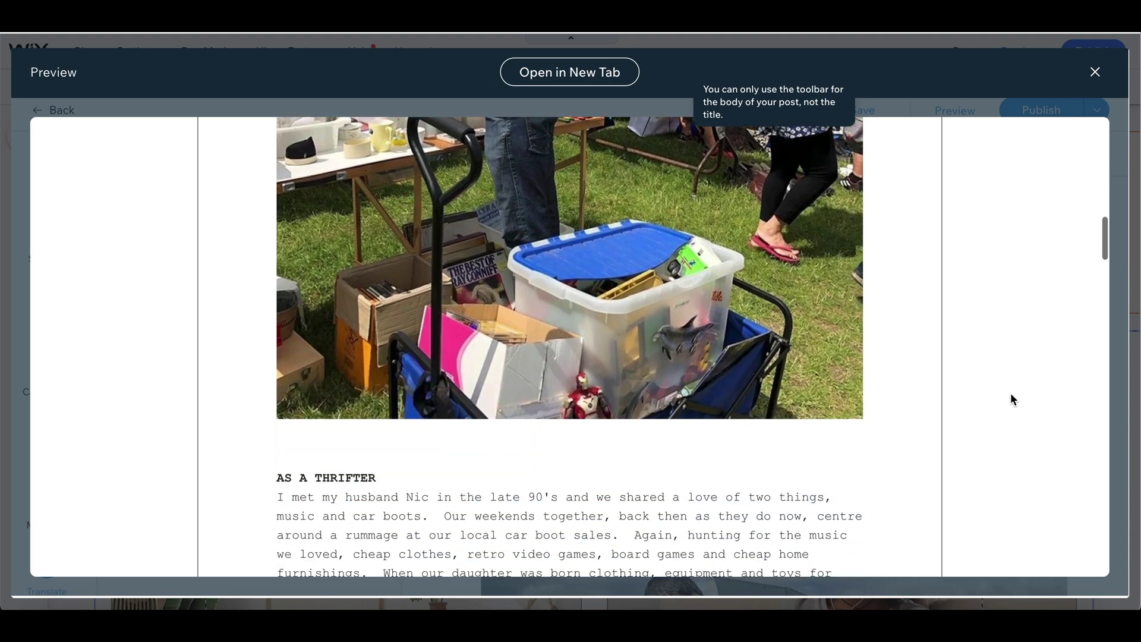
pyautogui.scroll(-10, 1010, 394)
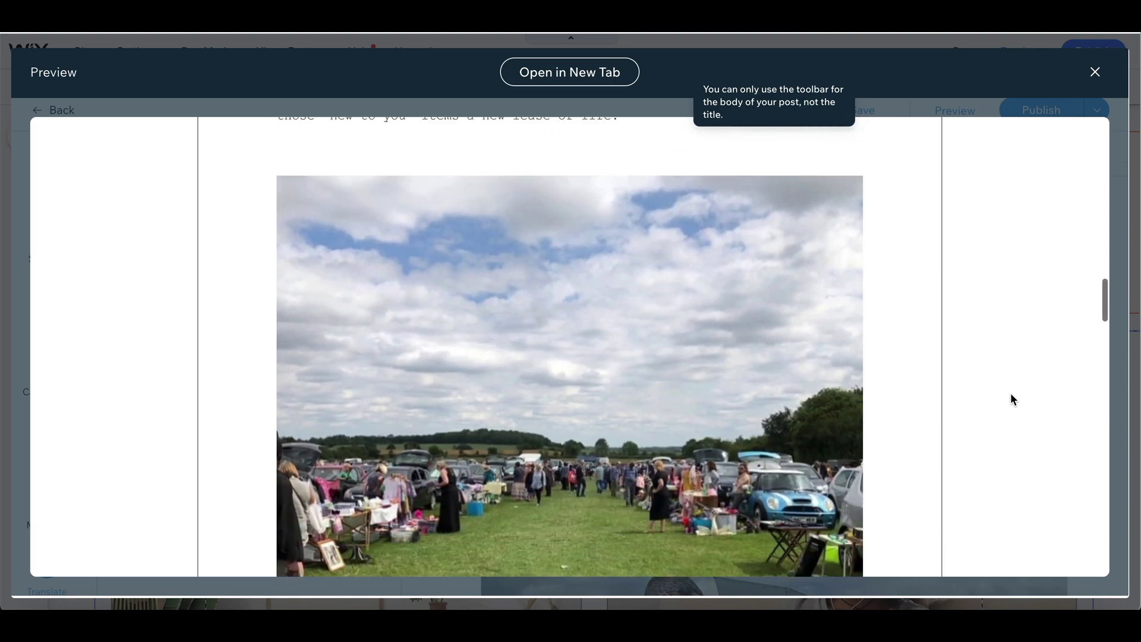
pyautogui.scroll(-10, 1010, 393)
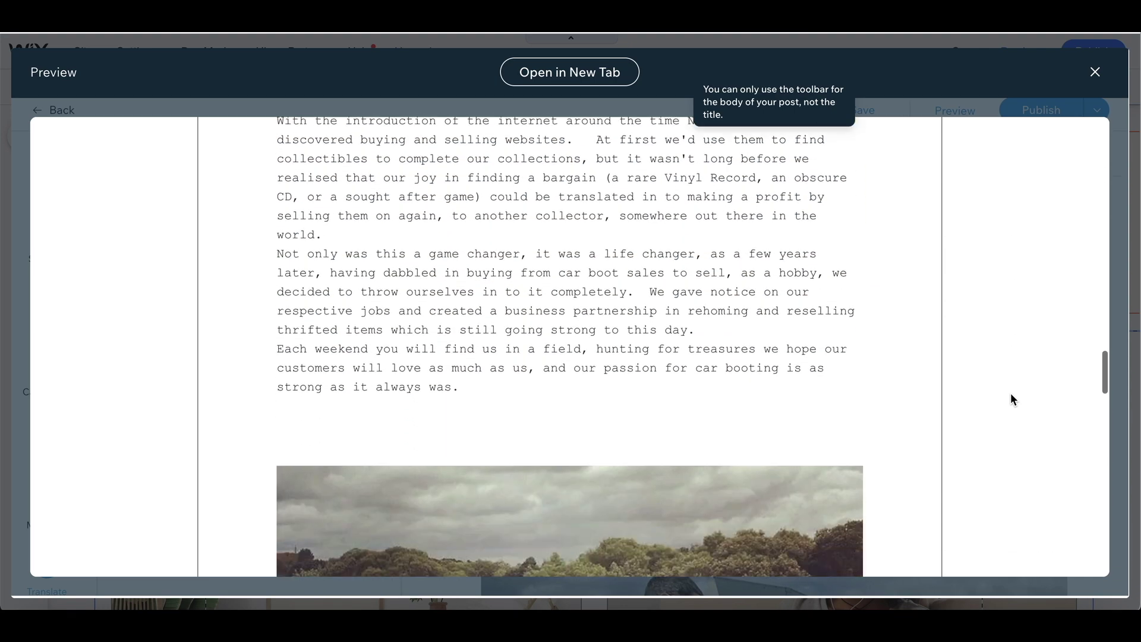
pyautogui.scroll(-10, 1010, 393)
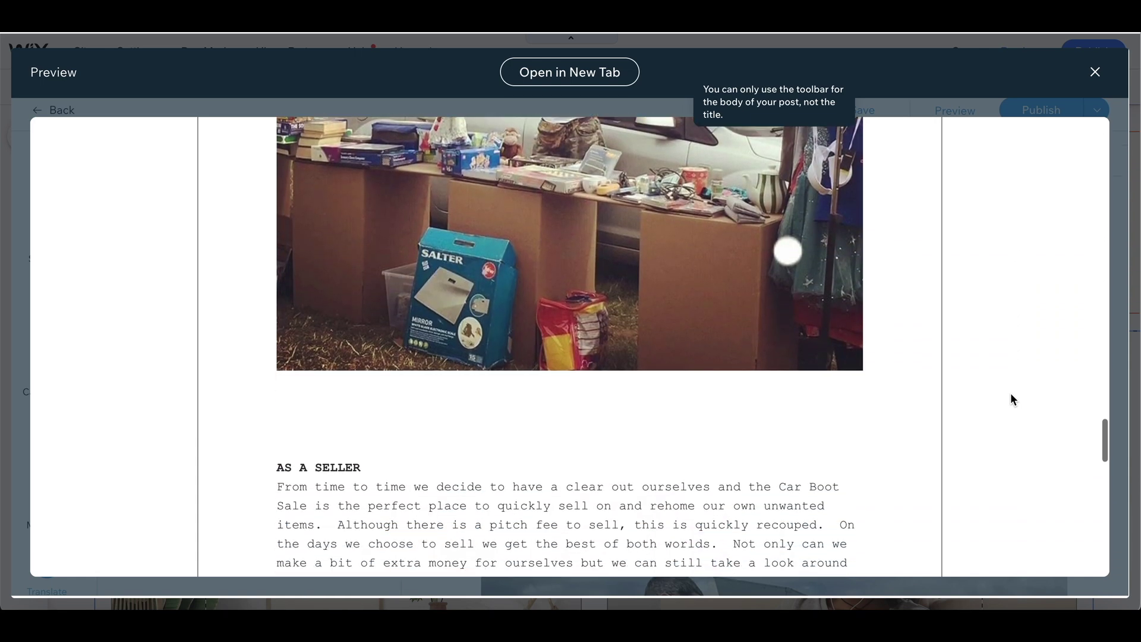
pyautogui.scroll(-10, 1011, 393)
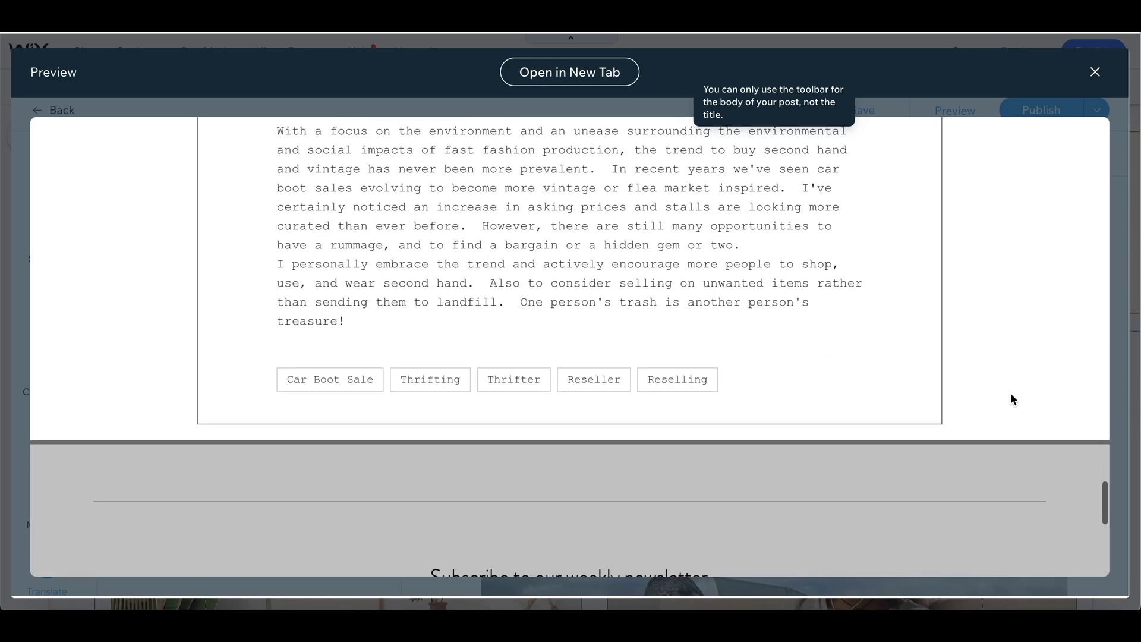
pyautogui.click(1095, 71)
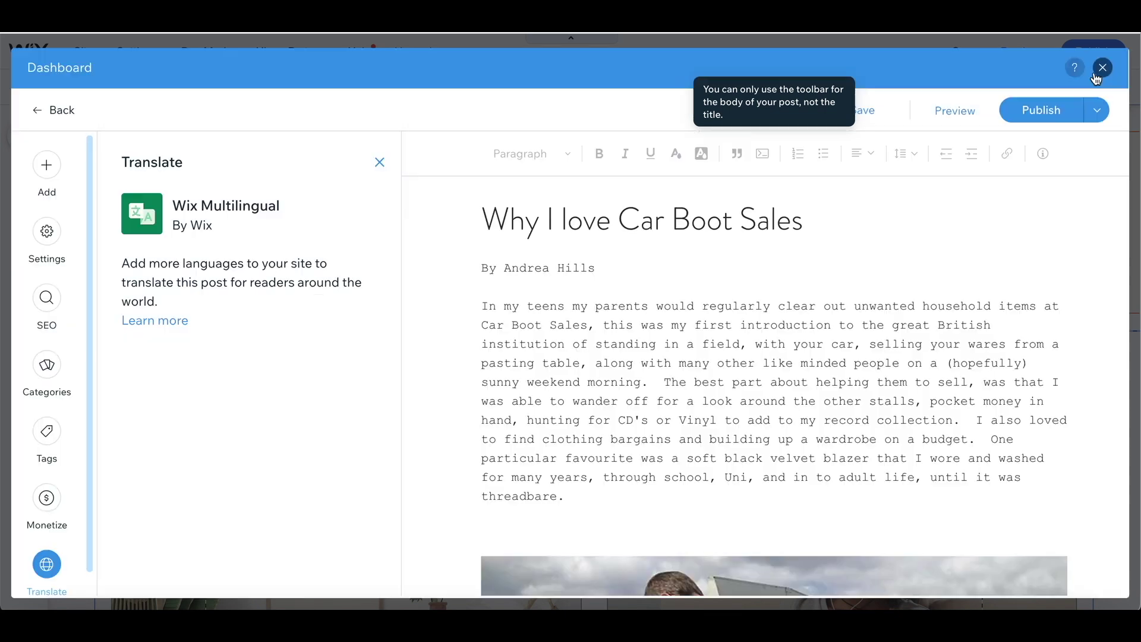
pyautogui.click(1041, 110)
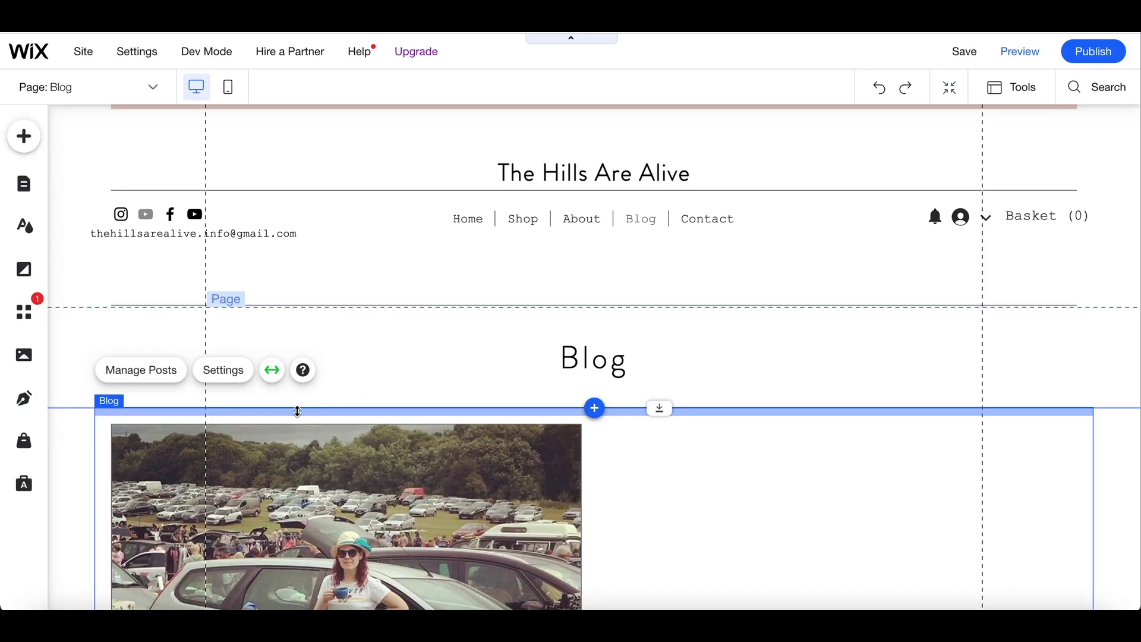
# Step: Change the Blog feed's layout to One Column in its settings
pyautogui.click(224, 371)
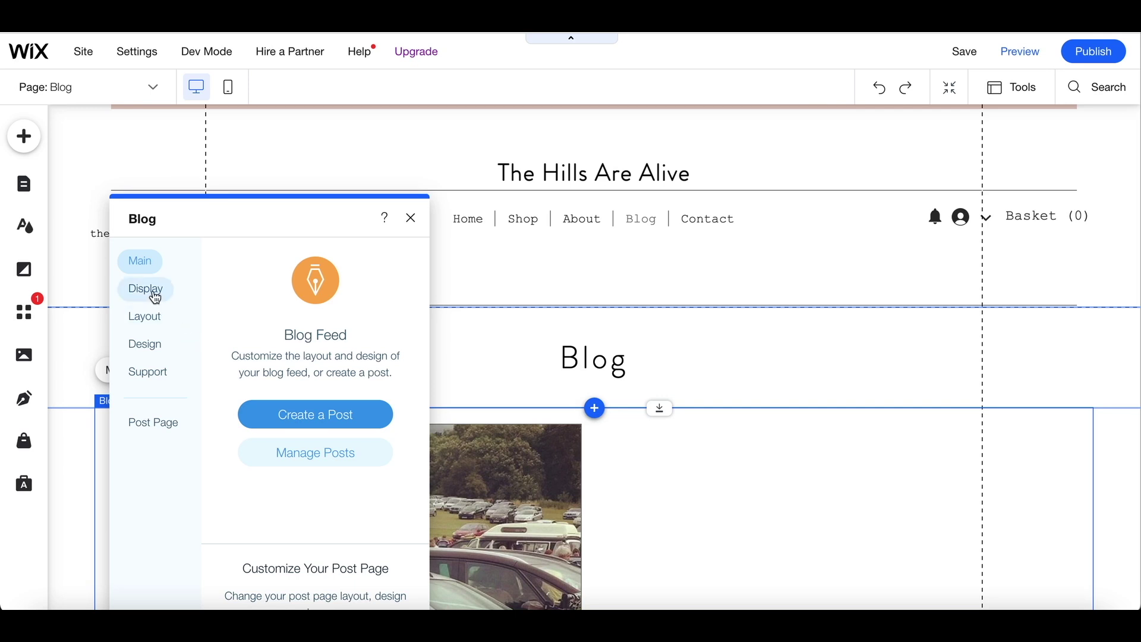
pyautogui.click(152, 292)
pyautogui.click(146, 320)
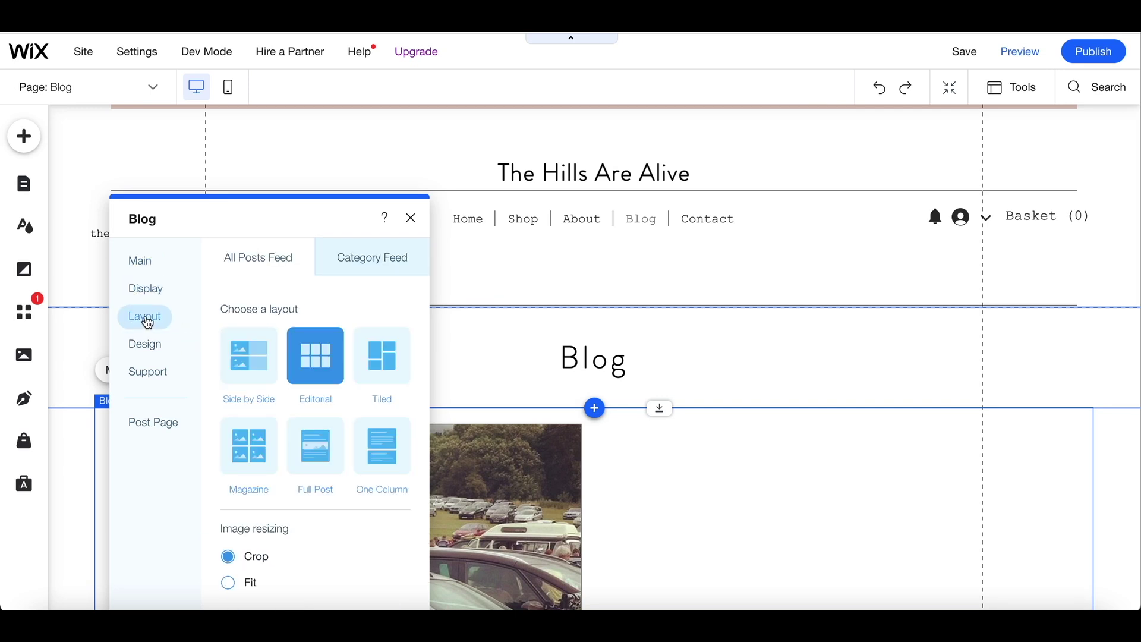
pyautogui.click(386, 457)
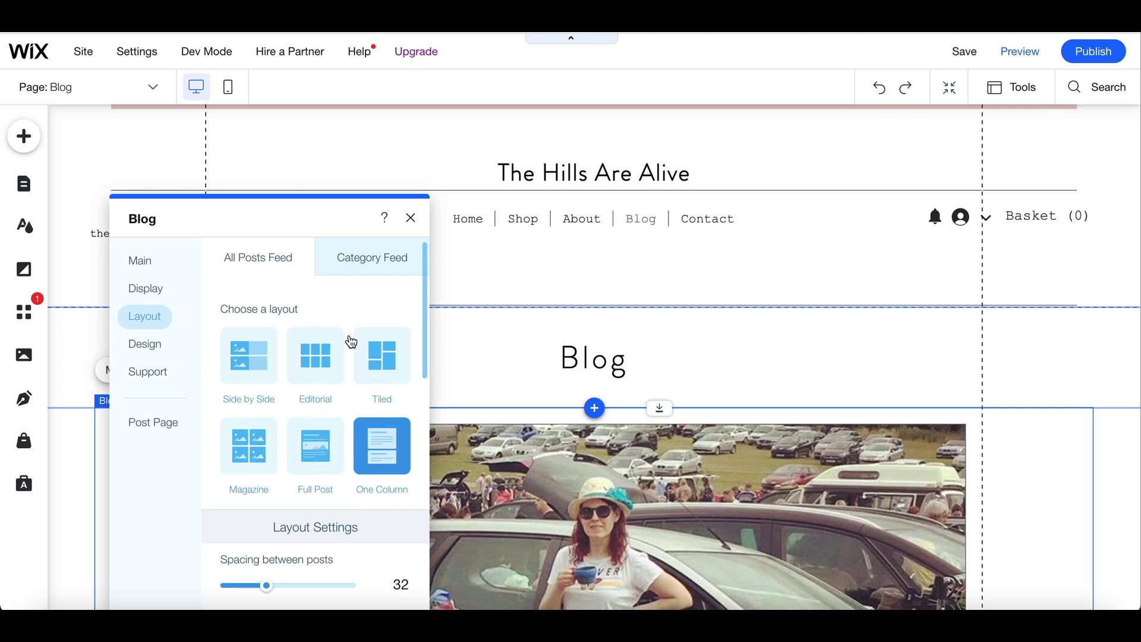
pyautogui.click(146, 350)
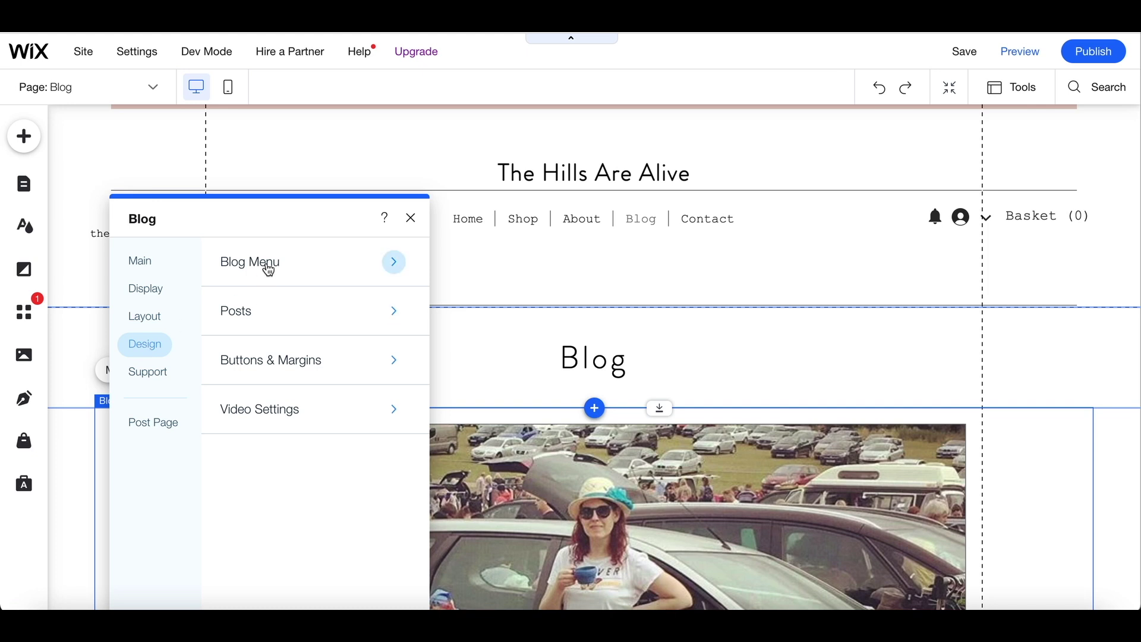
# Step: Browse the blog menu and post feed design styles and support resources, then preview the Blog page
pyautogui.click(268, 266)
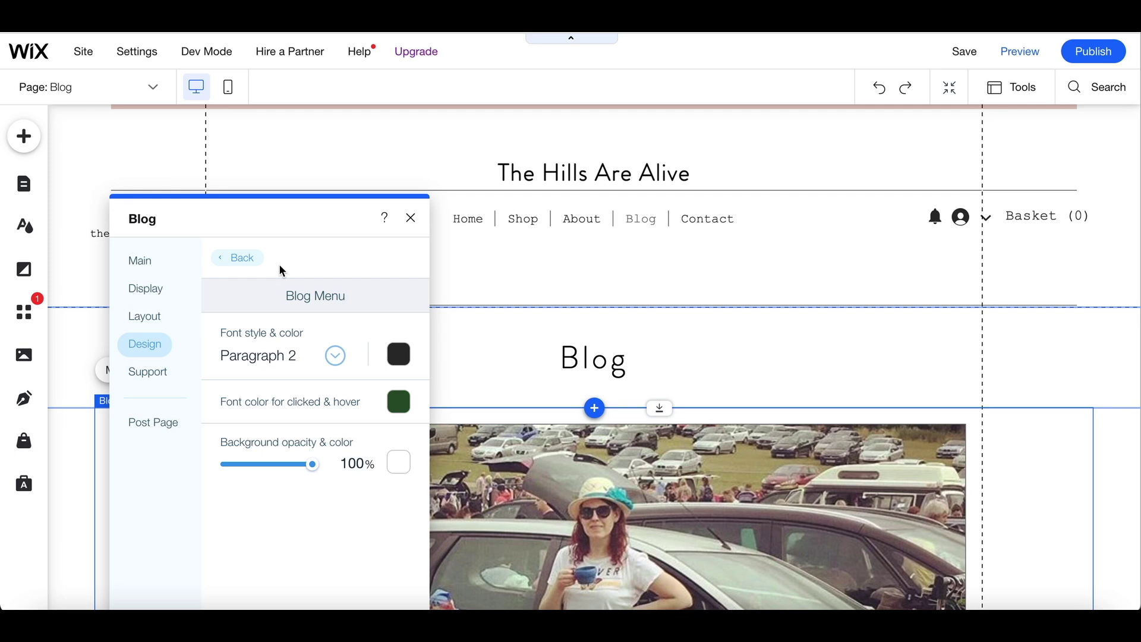
pyautogui.click(242, 258)
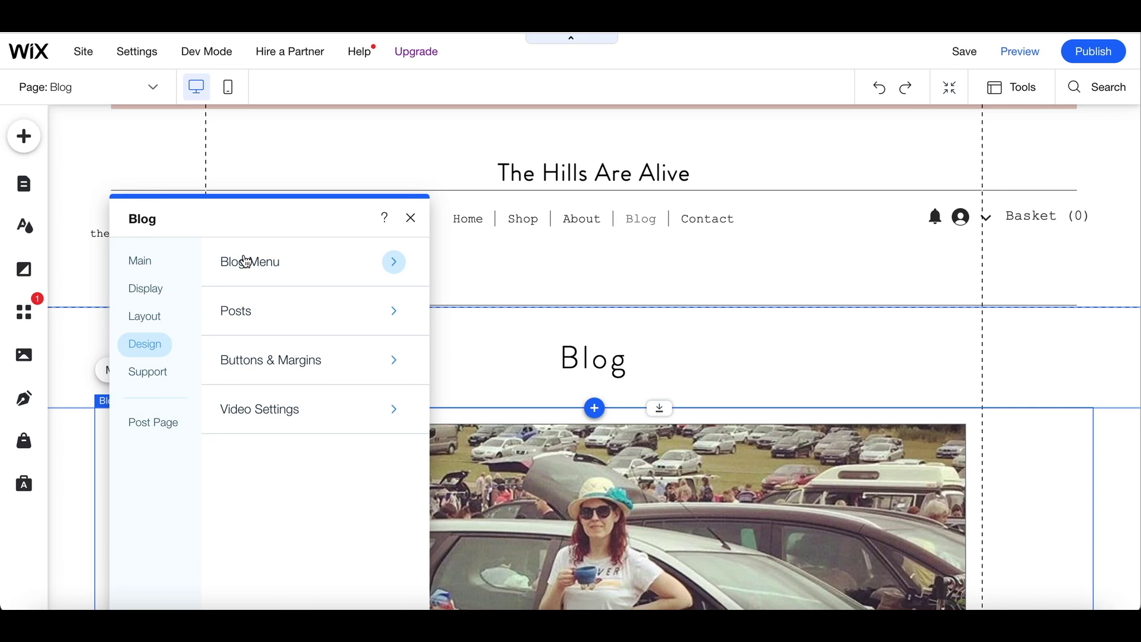
pyautogui.click(247, 319)
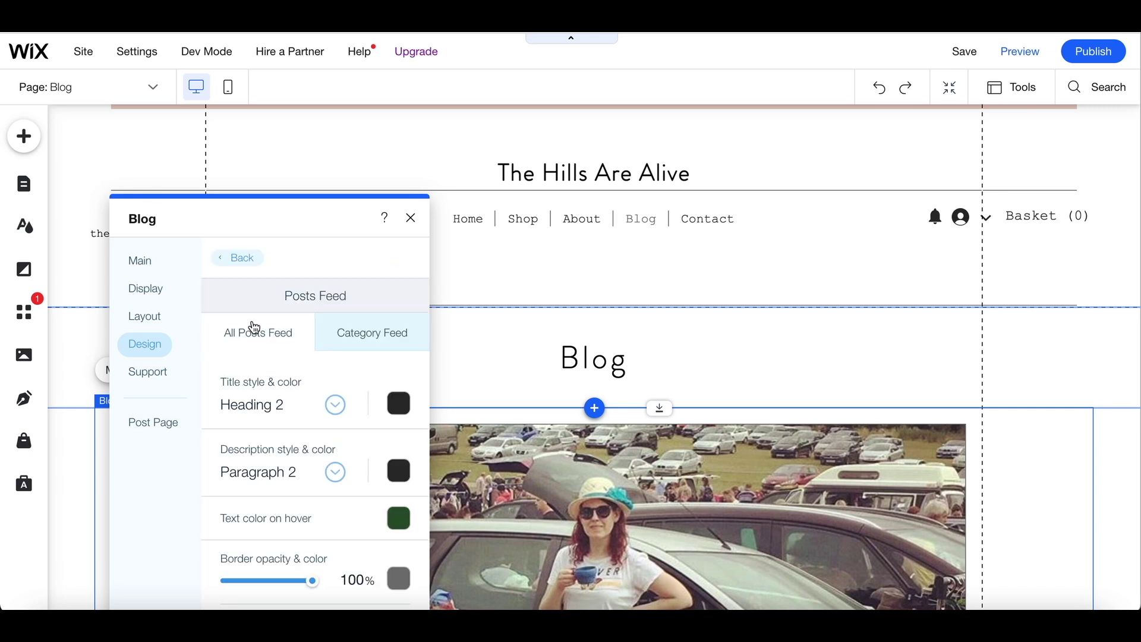
pyautogui.scroll(-2, 286, 436)
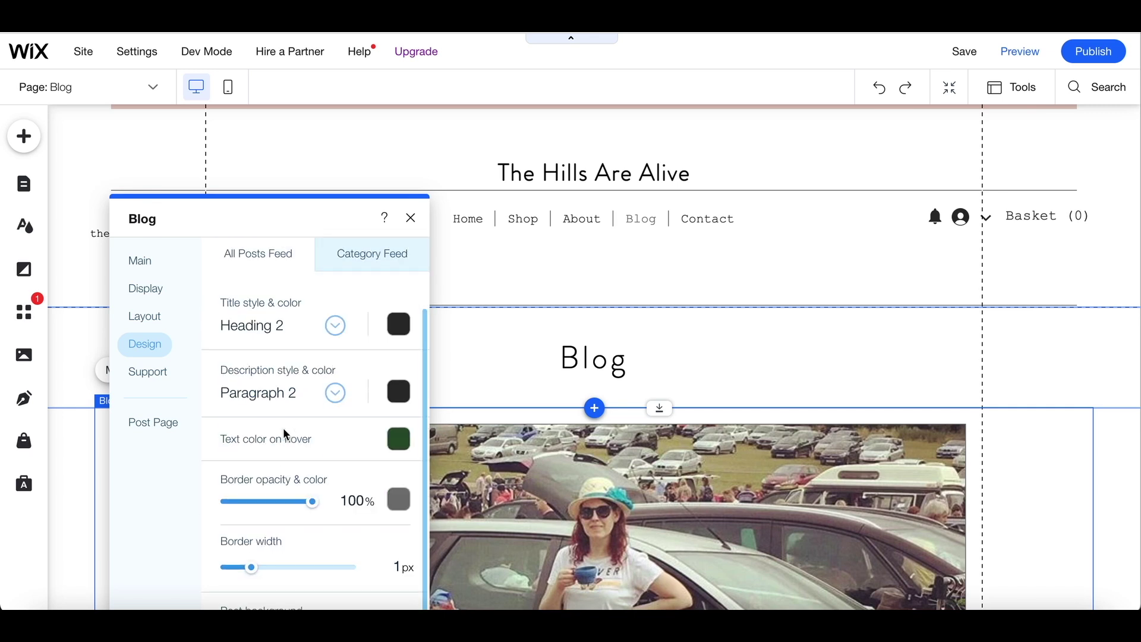
pyautogui.click(236, 263)
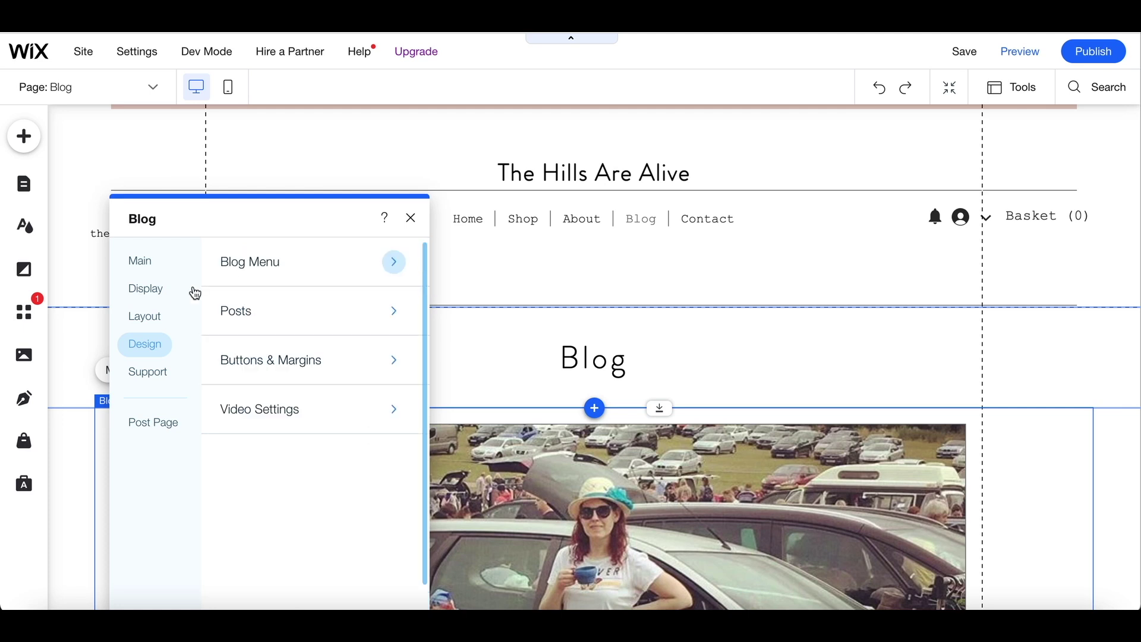
pyautogui.click(145, 374)
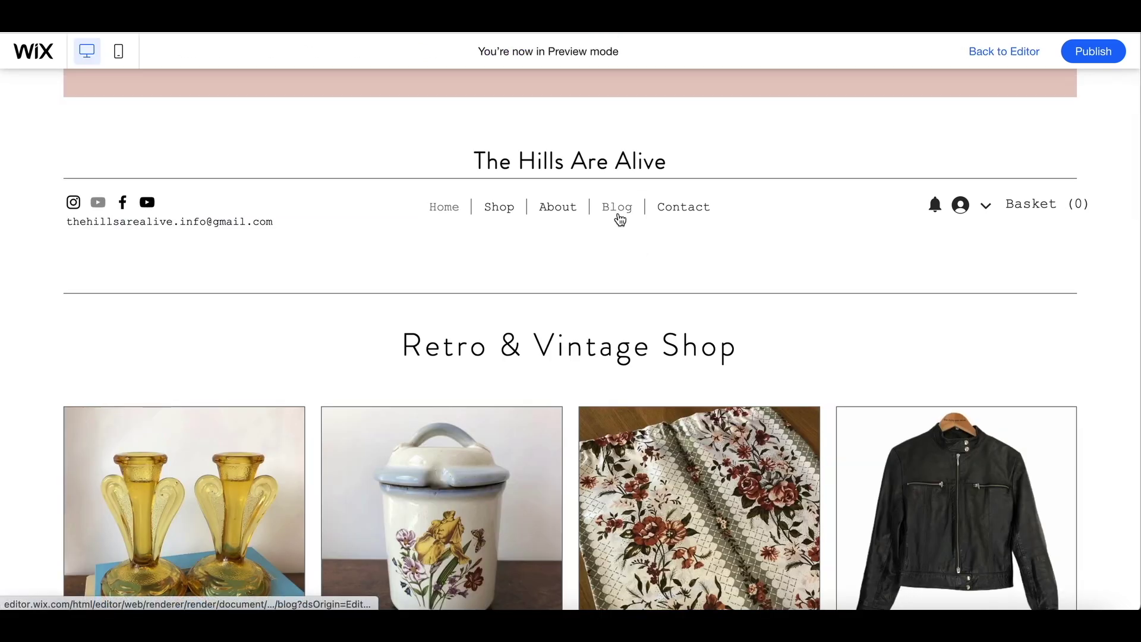
pyautogui.click(619, 215)
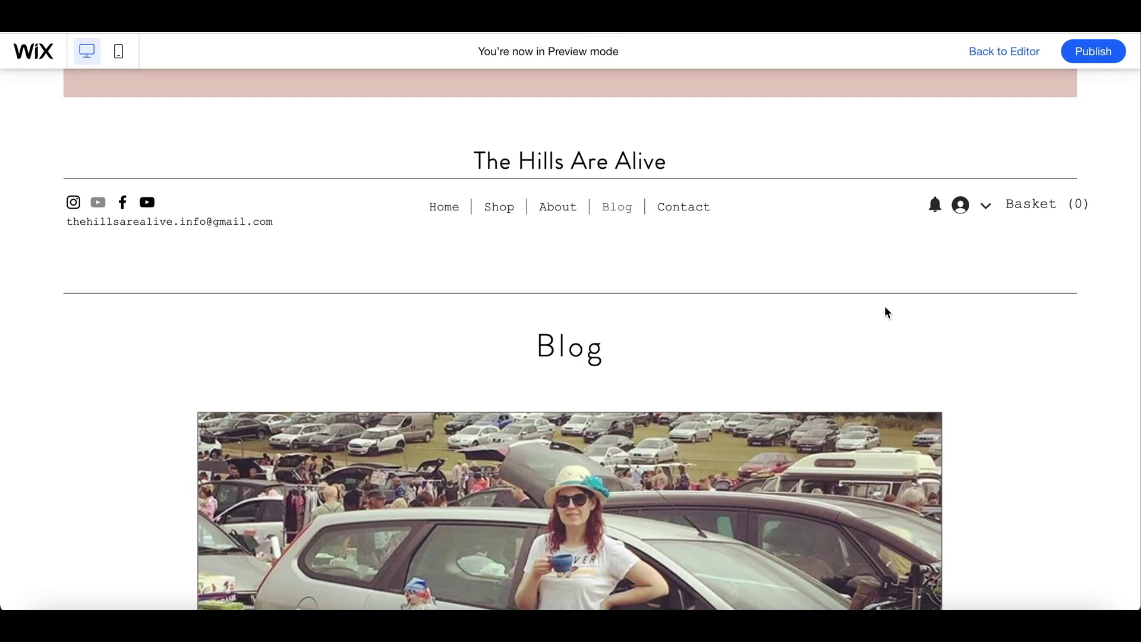
# Step: Scroll down through the whole car boot sales post in preview and back up
pyautogui.scroll(-3, 1020, 413)
pyautogui.scroll(-6, 1018, 409)
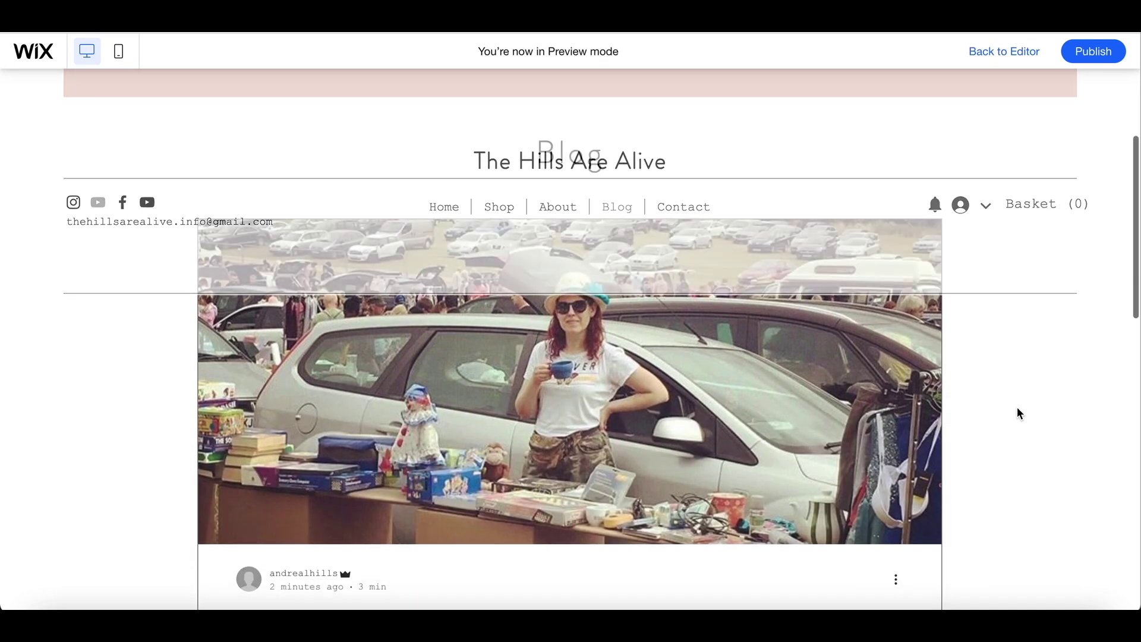
pyautogui.scroll(-13, 1013, 473)
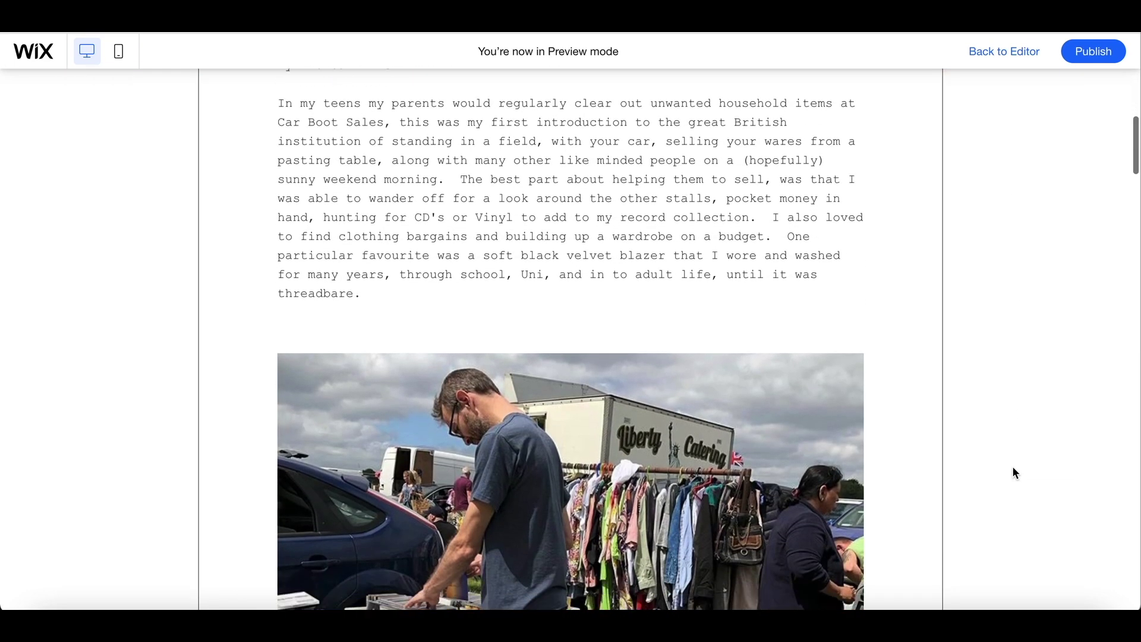
pyautogui.scroll(-18, 1012, 468)
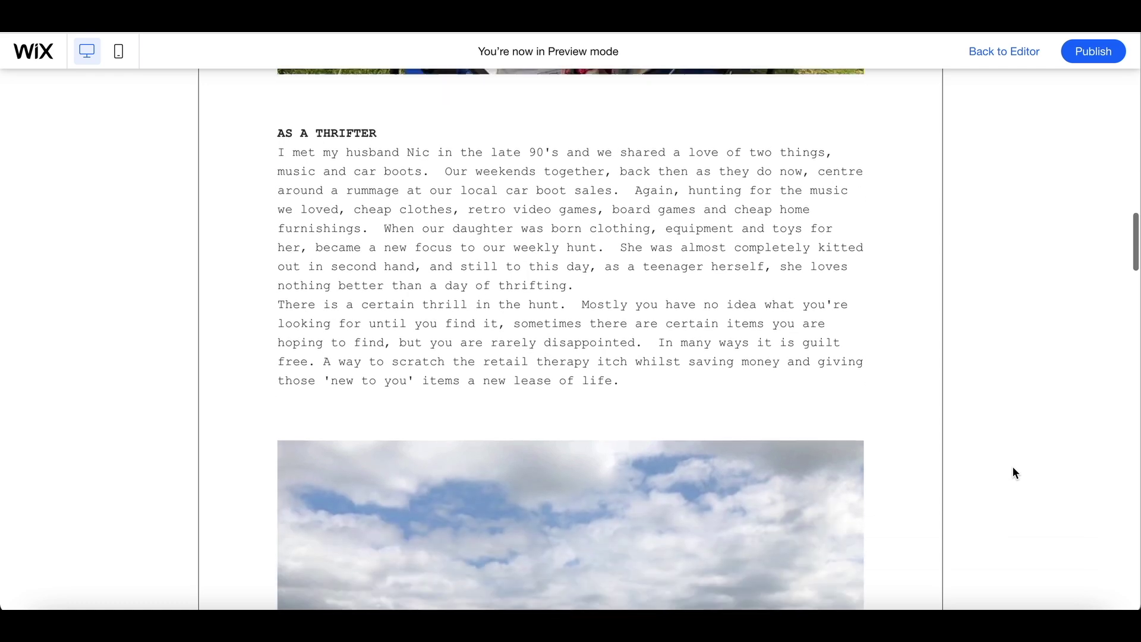
pyautogui.scroll(-15, 1014, 468)
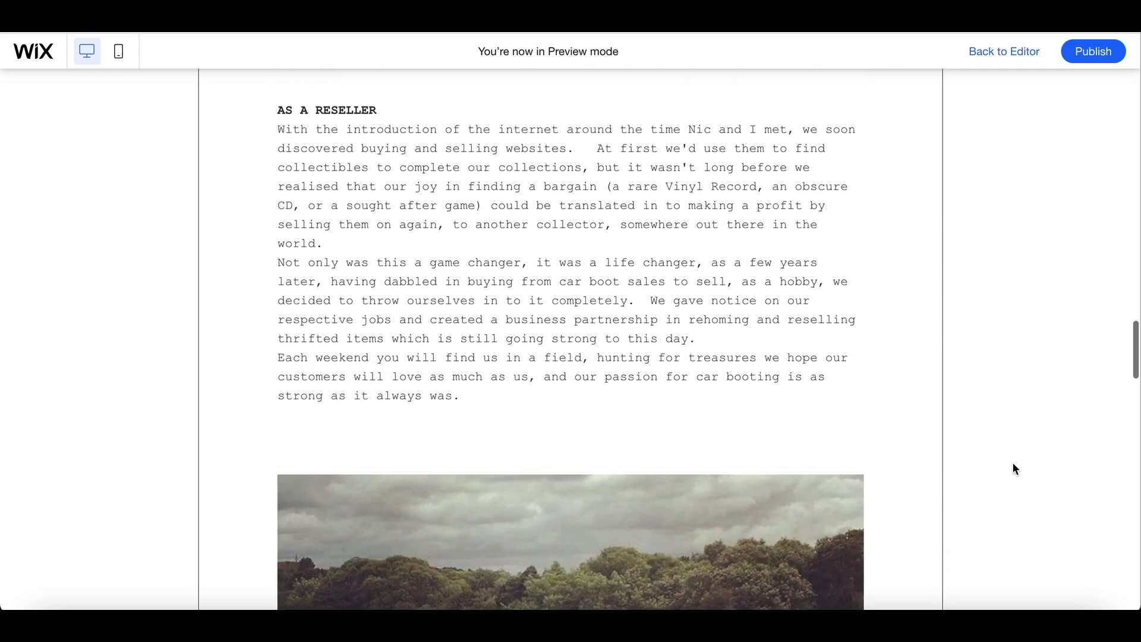
pyautogui.scroll(-8, 1014, 468)
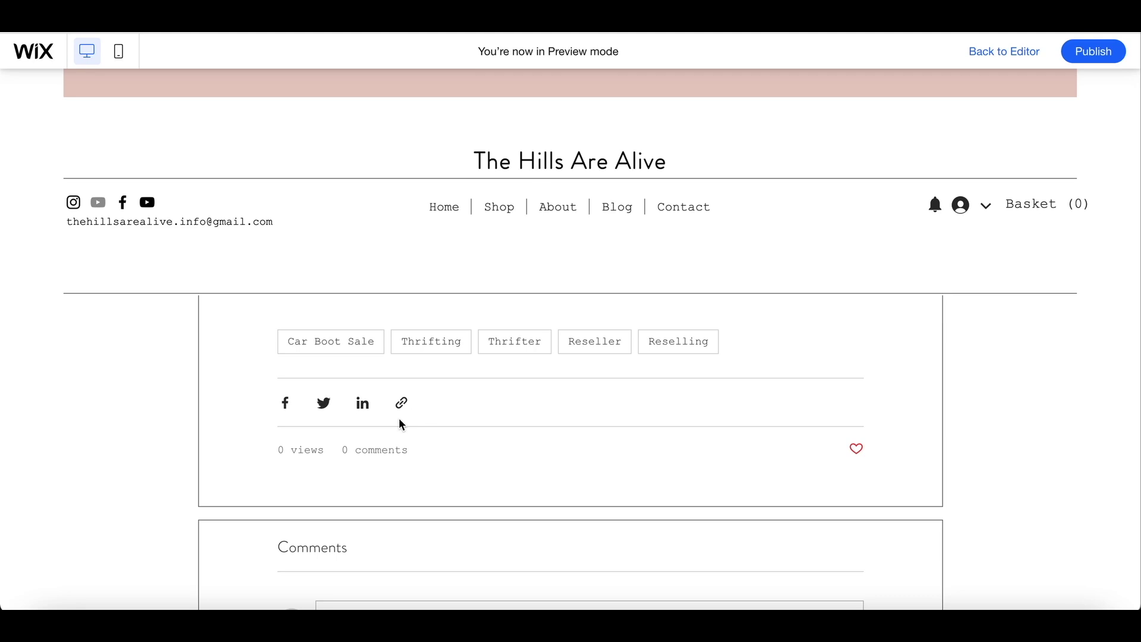
pyautogui.scroll(3, 1013, 417)
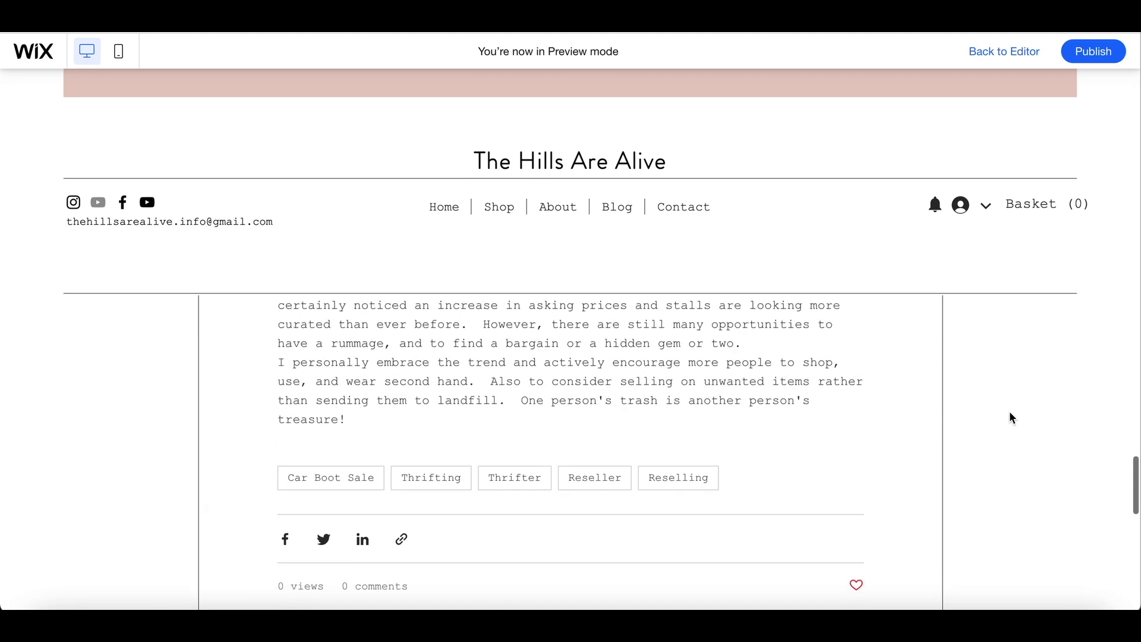
pyautogui.scroll(10, 1012, 418)
# Step: Check the car boot sales post in the mobile preview, then publish the site
pyautogui.click(118, 51)
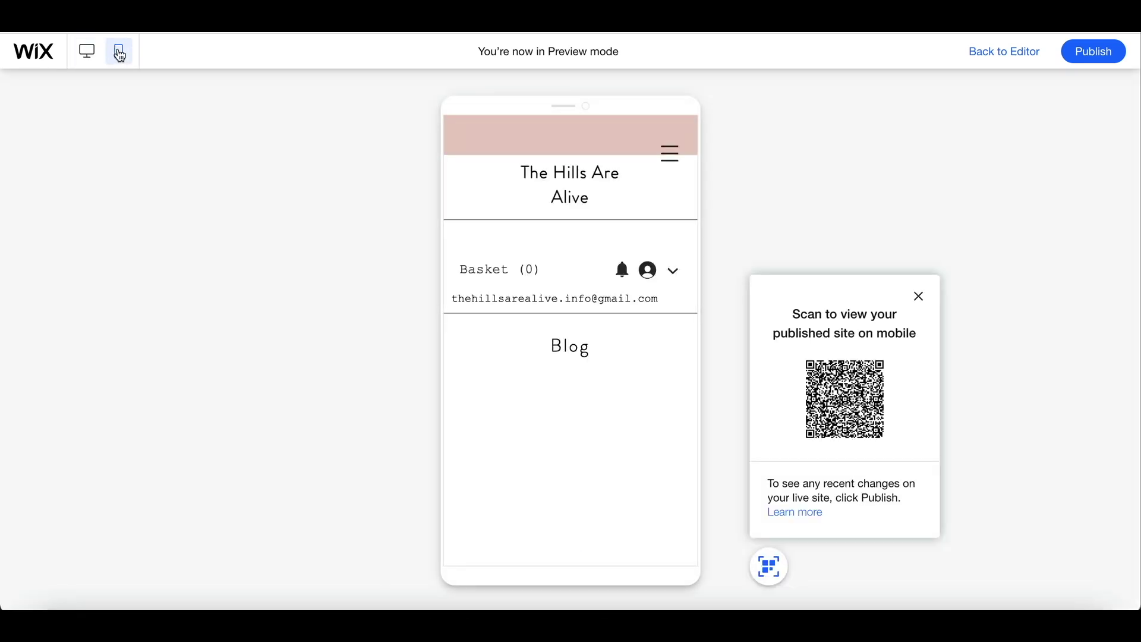
pyautogui.scroll(-3, 630, 344)
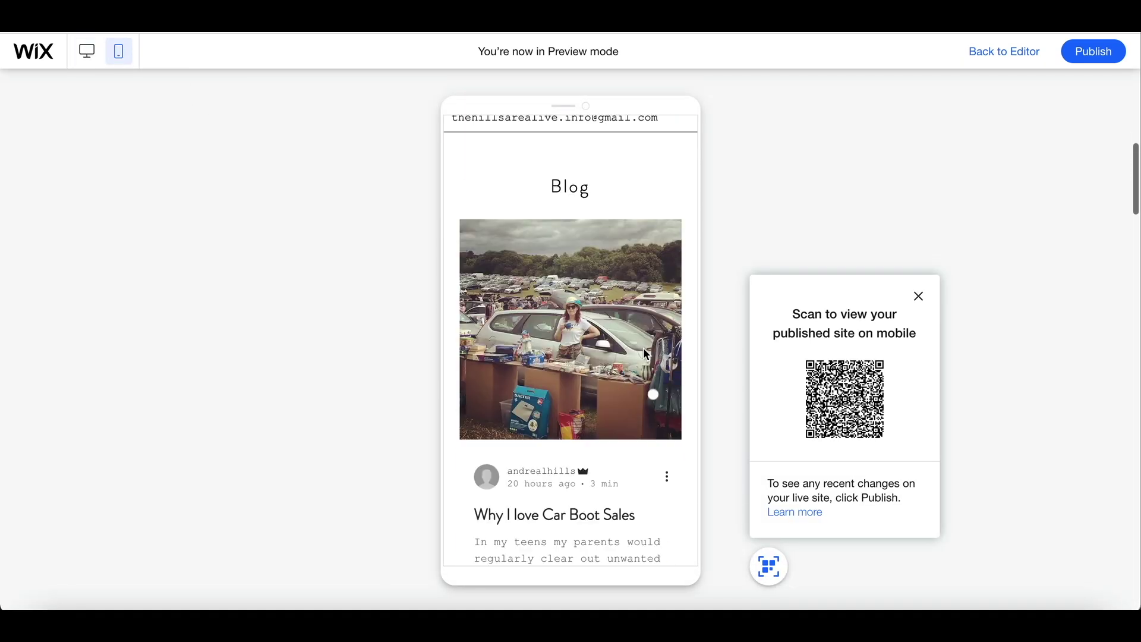
pyautogui.click(644, 352)
pyautogui.scroll(-5, 588, 451)
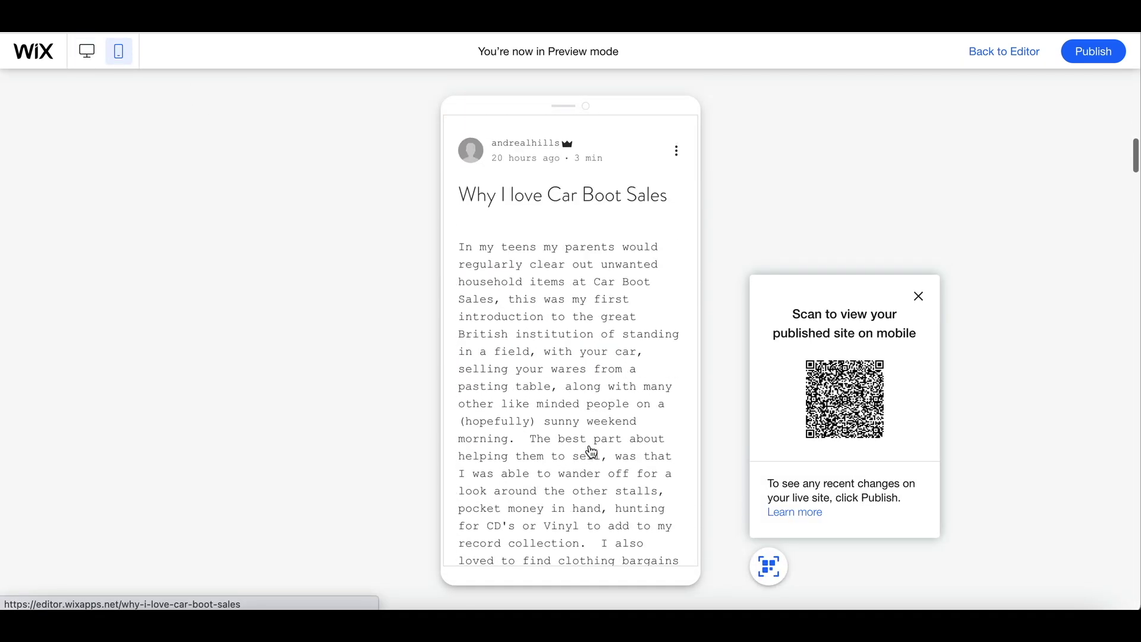
pyautogui.scroll(-20, 591, 451)
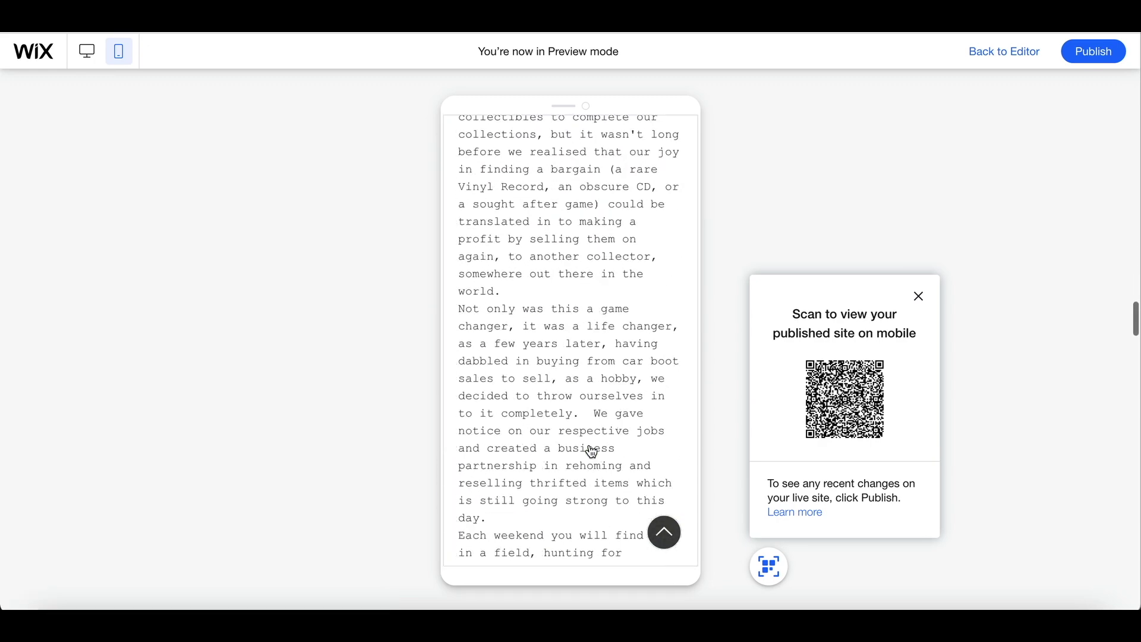
pyautogui.scroll(-20, 591, 452)
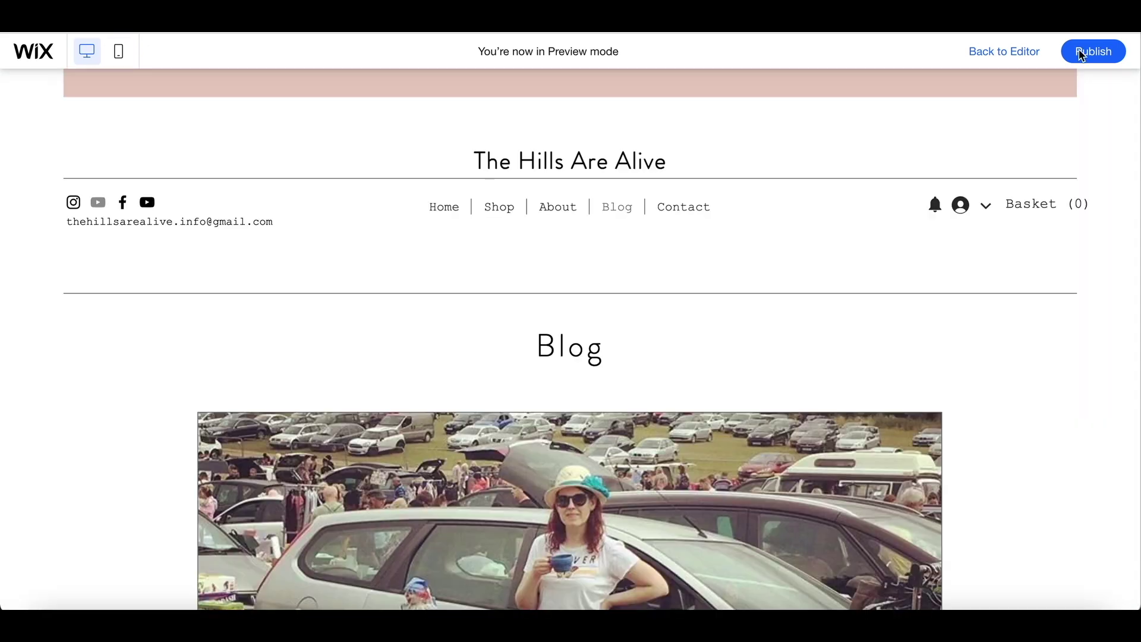
pyautogui.click(1082, 53)
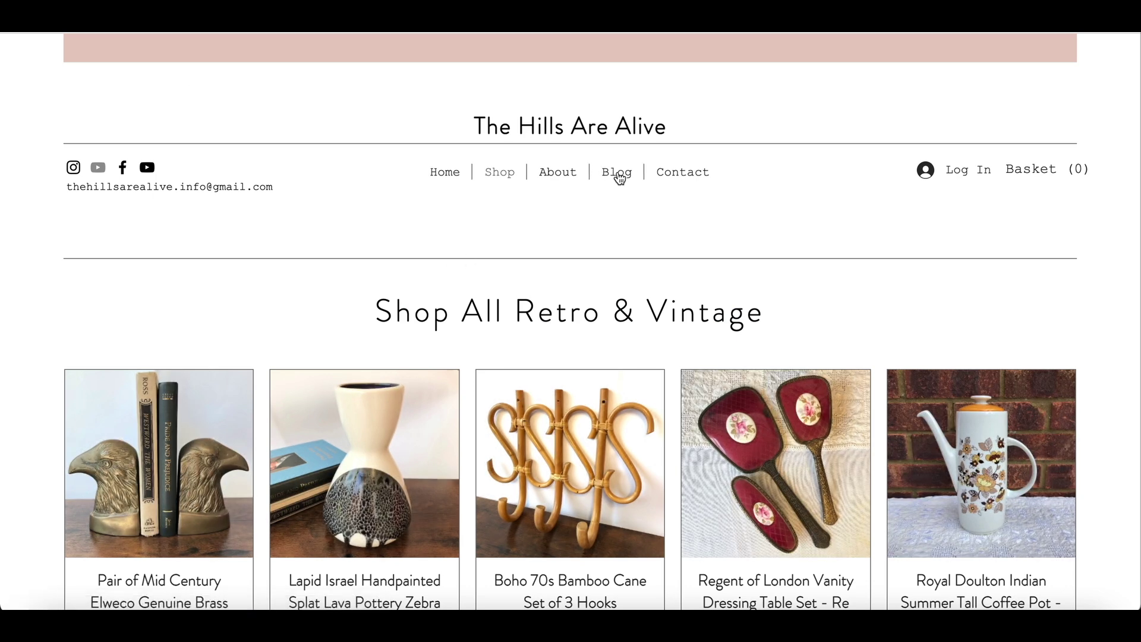
# Step: View the published post on the live site's Blog page
pyautogui.click(618, 175)
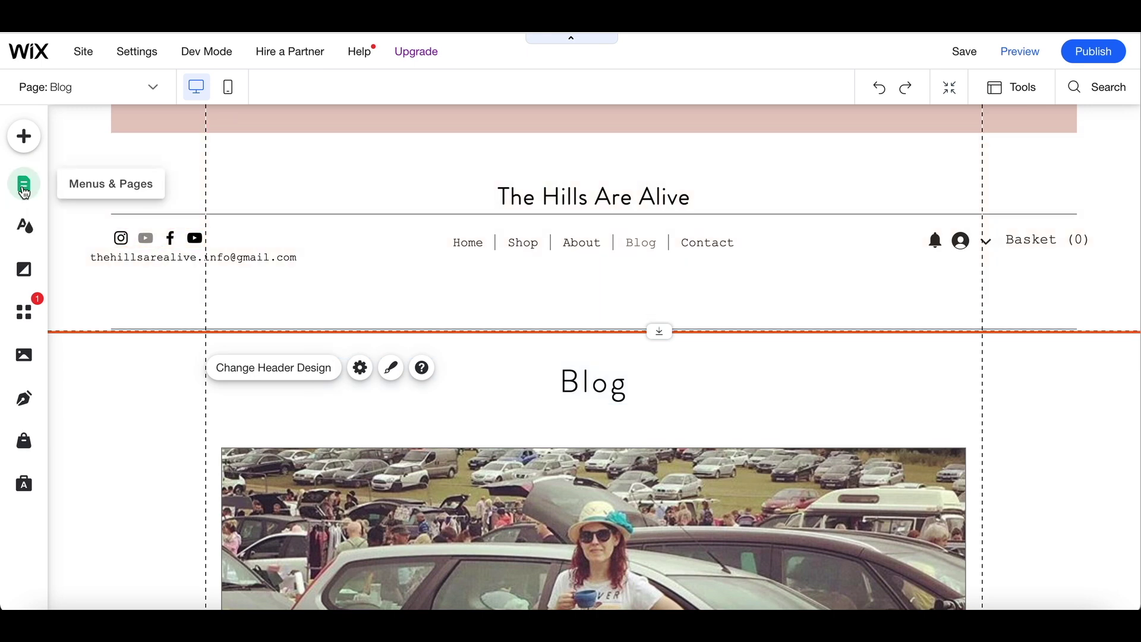
# Step: Switch the editor to the Home page and select the What's New Pro Gallery
pyautogui.click(24, 184)
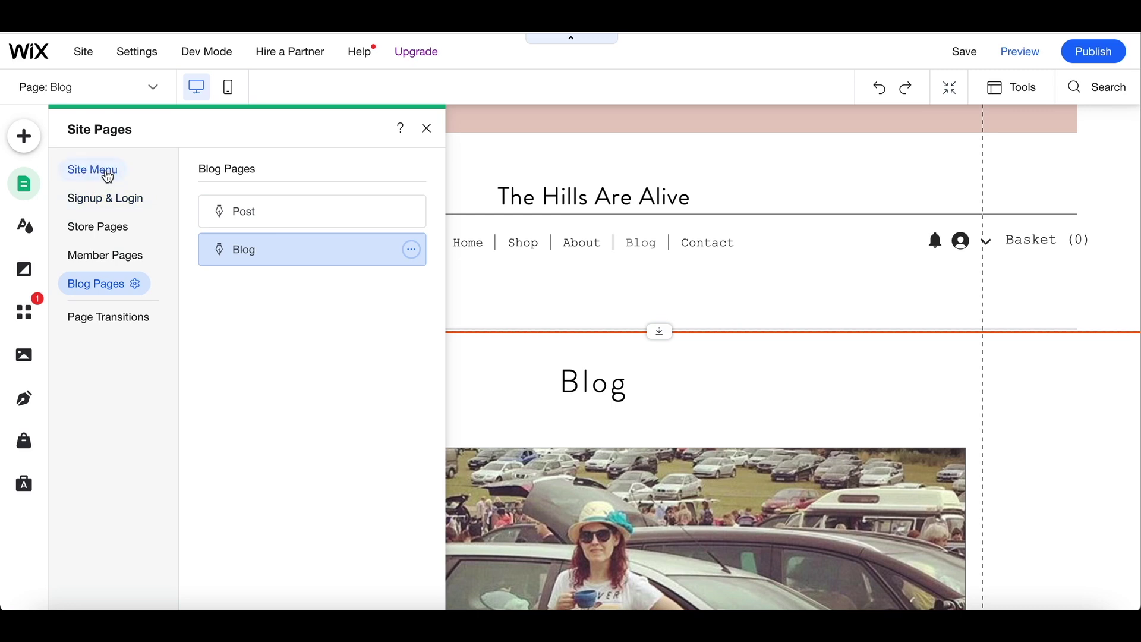
pyautogui.click(108, 177)
pyautogui.click(237, 209)
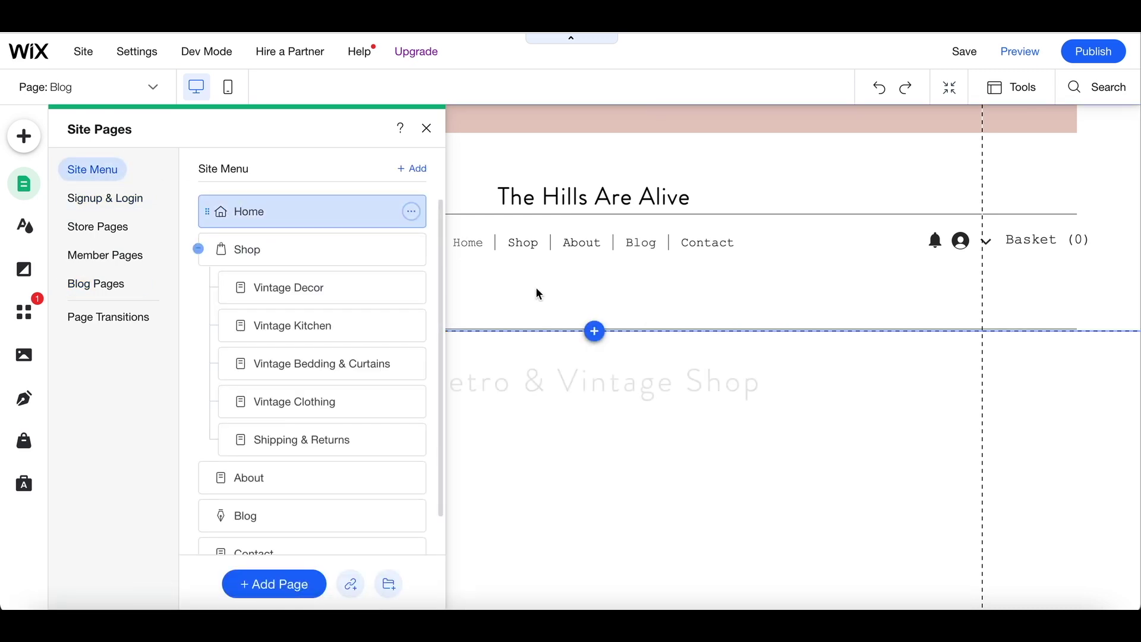
pyautogui.scroll(-6, 634, 452)
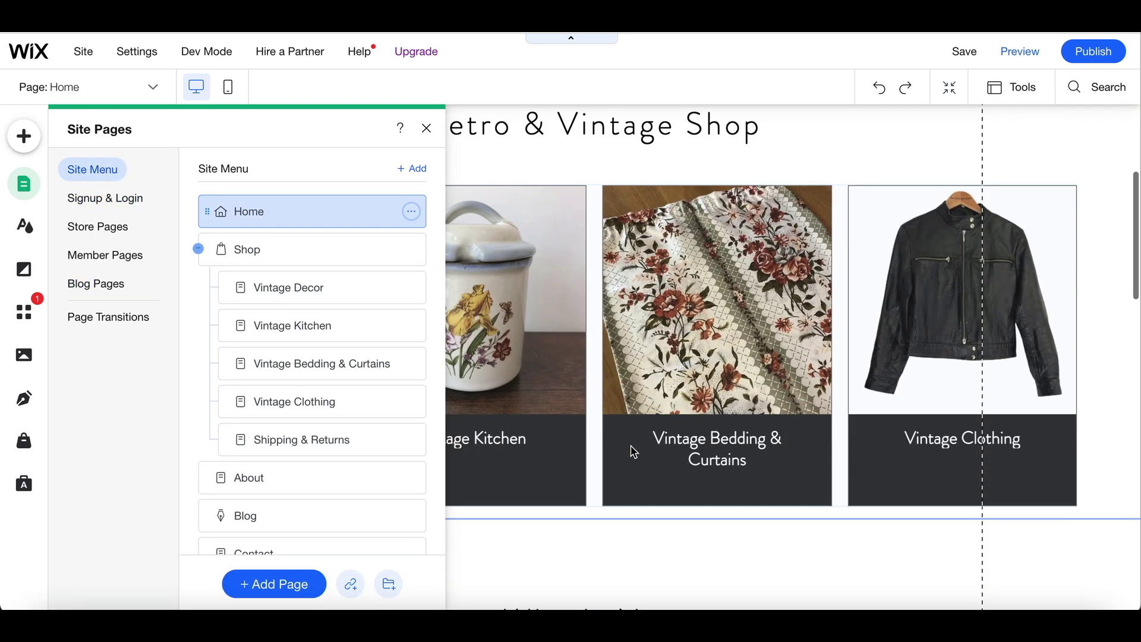
pyautogui.click(631, 447)
pyautogui.scroll(-3, 631, 447)
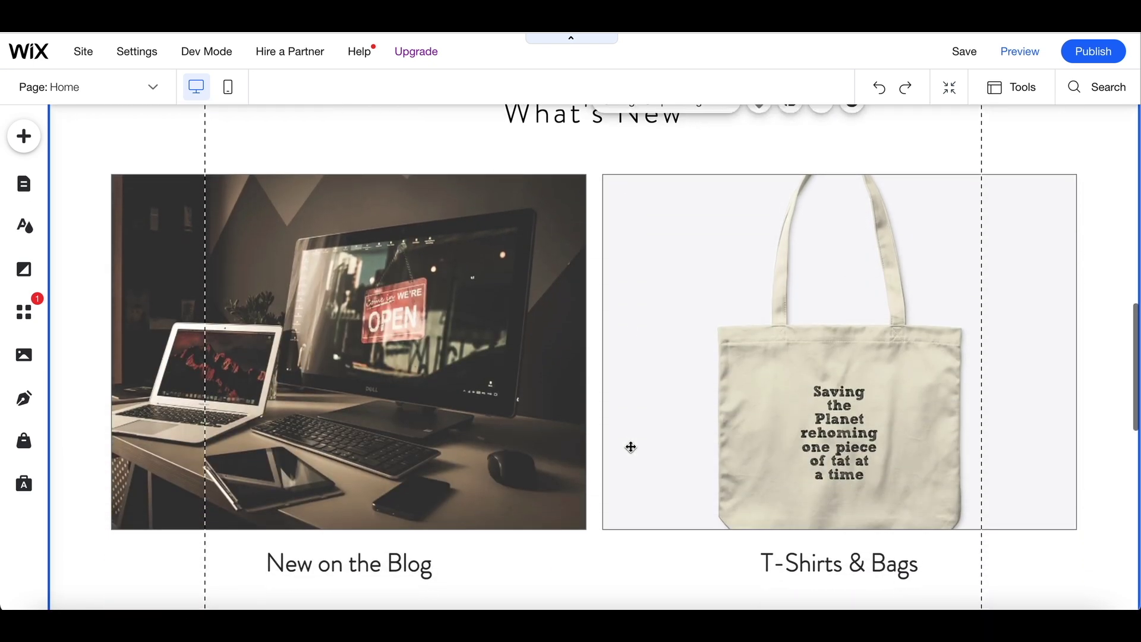
pyautogui.click(399, 367)
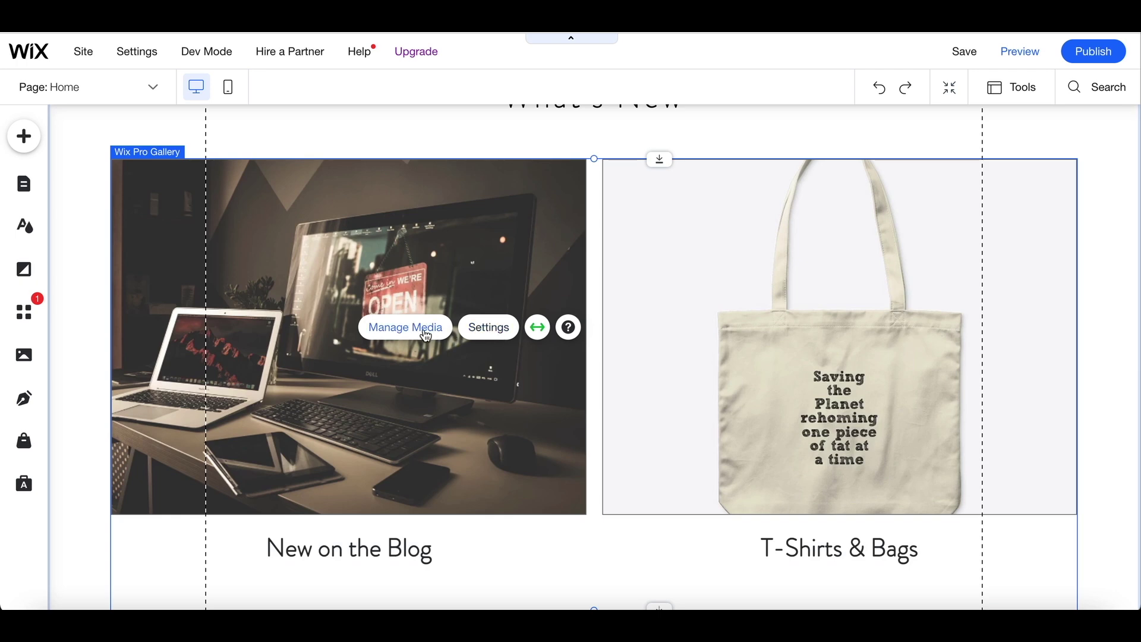
# Step: Replace the first What's New gallery image with the car boot sale photo me bs.jpeg
pyautogui.click(426, 336)
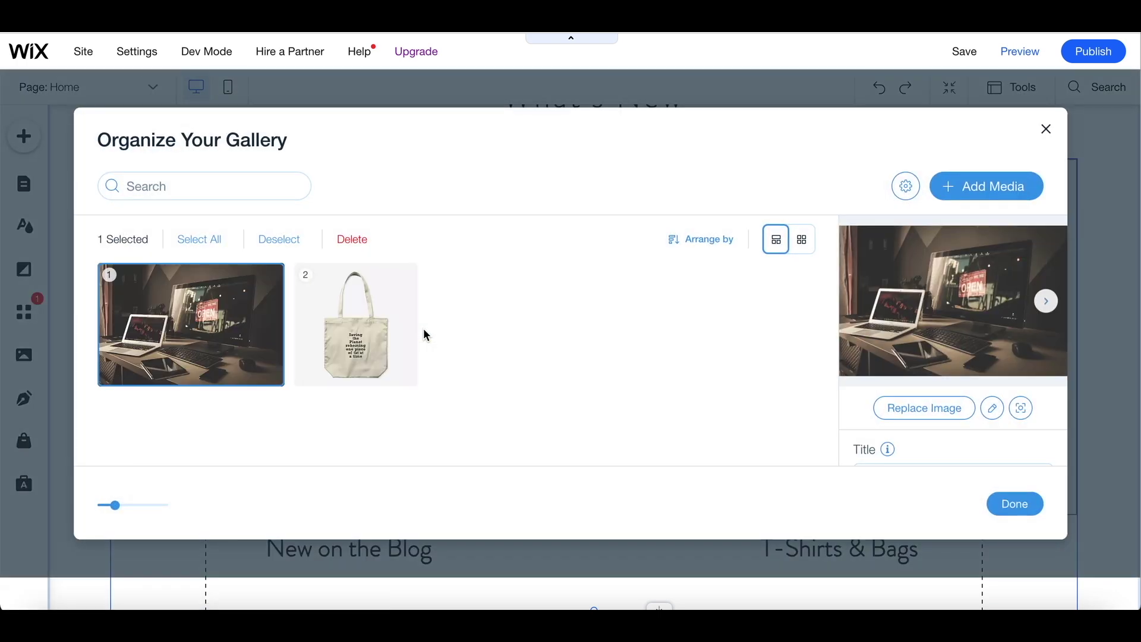
pyautogui.click(916, 415)
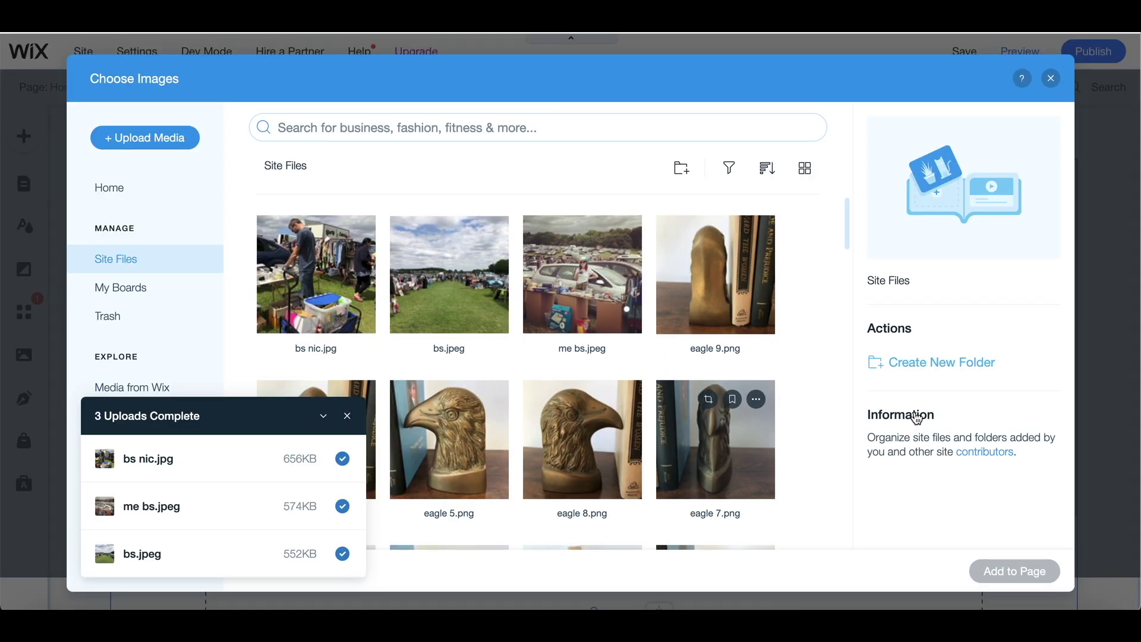
pyautogui.click(569, 268)
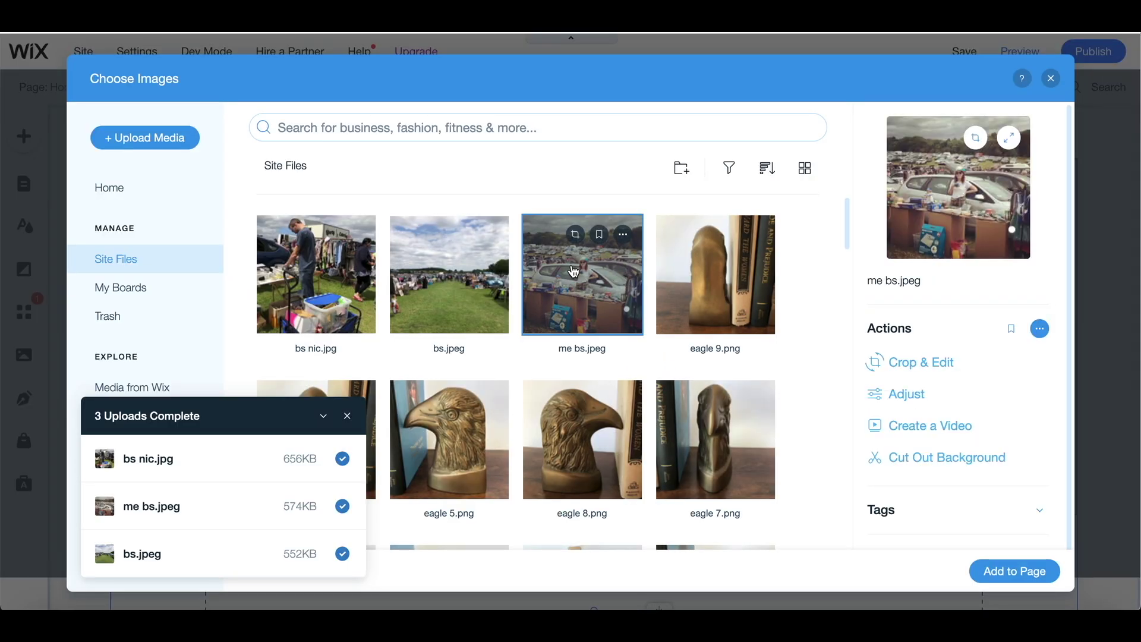
pyautogui.click(1023, 570)
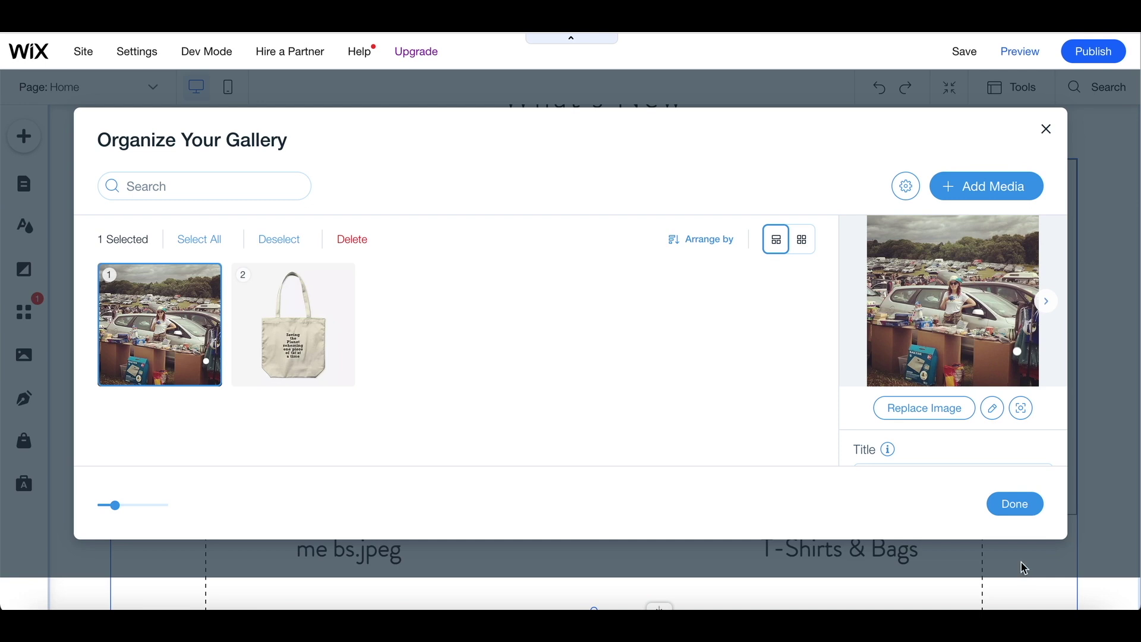
# Step: Retitle the replaced gallery image 'New On The Blog'
pyautogui.scroll(-3, 975, 371)
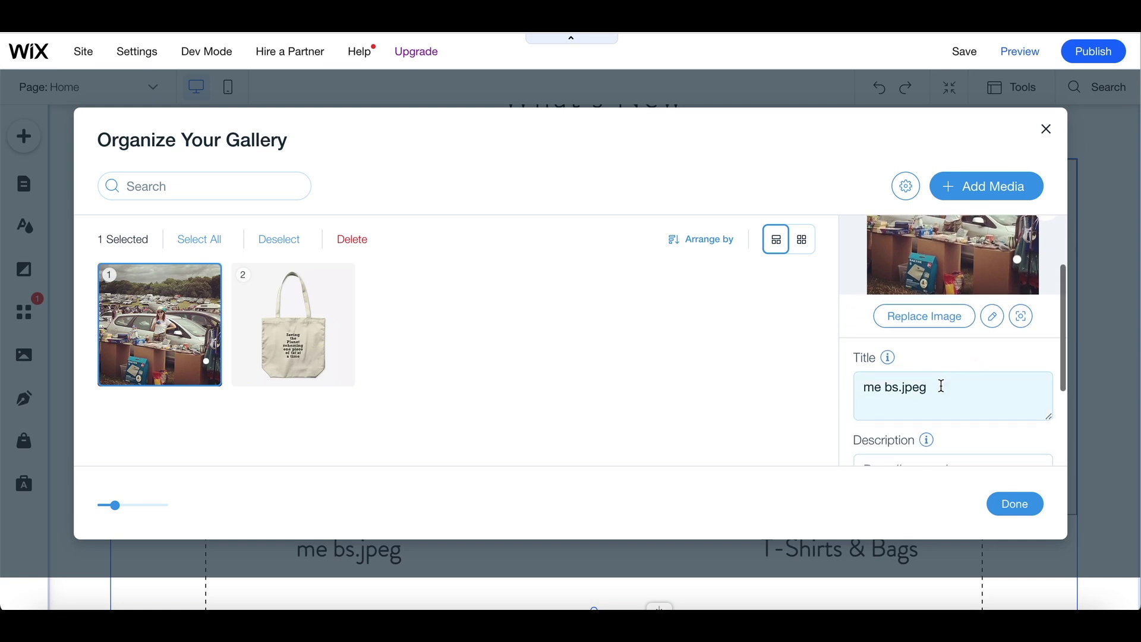
pyautogui.moveTo(942, 386); pyautogui.dragTo(848, 391)
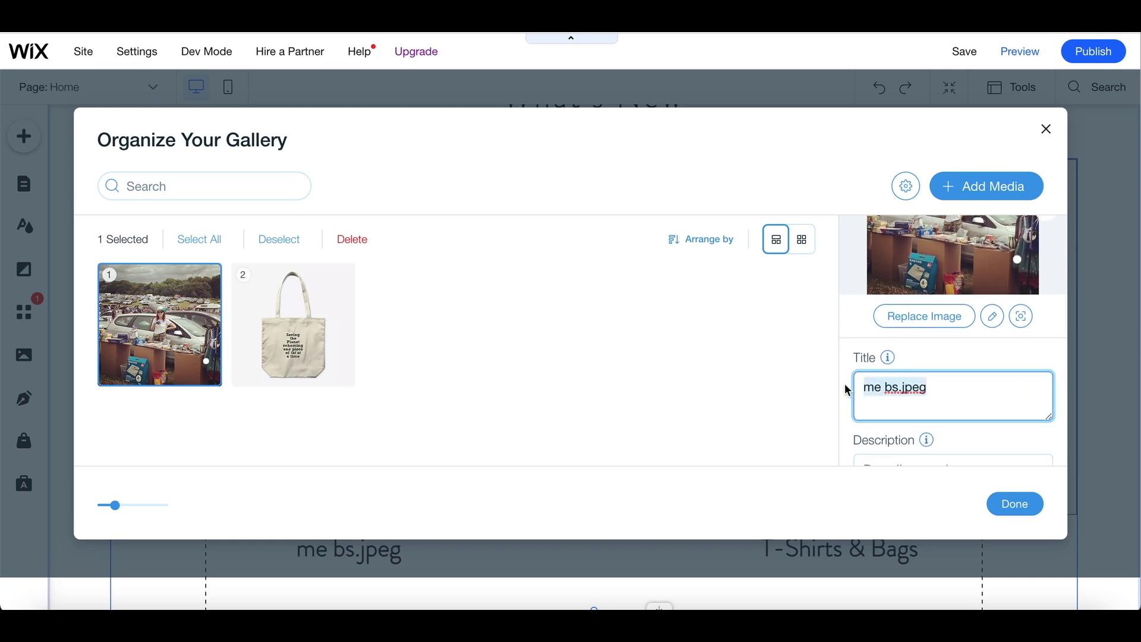
pyautogui.write('New On The Blog')
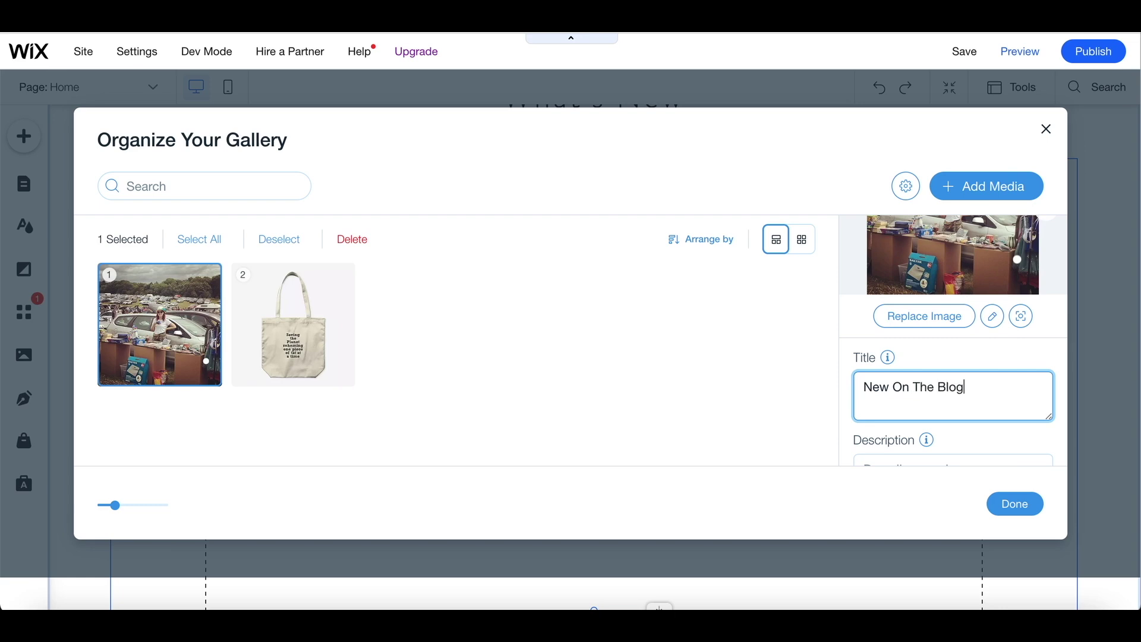
pyautogui.click(1014, 503)
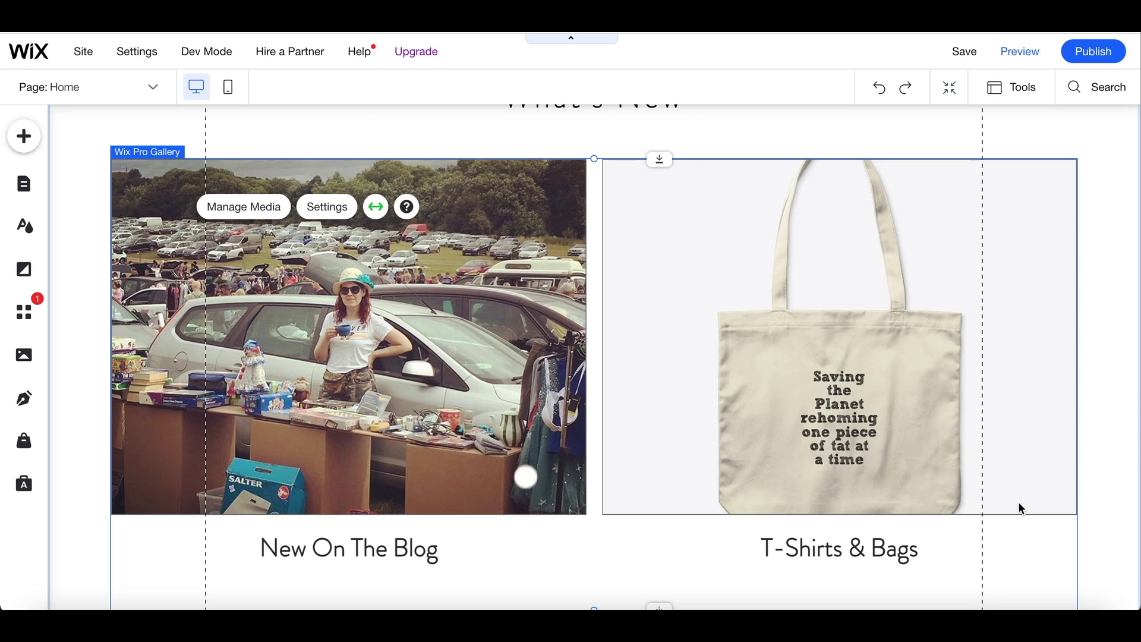
pyautogui.doubleClick(1018, 504)
pyautogui.scroll(-3, 903, 402)
pyautogui.scroll(-2, 903, 402)
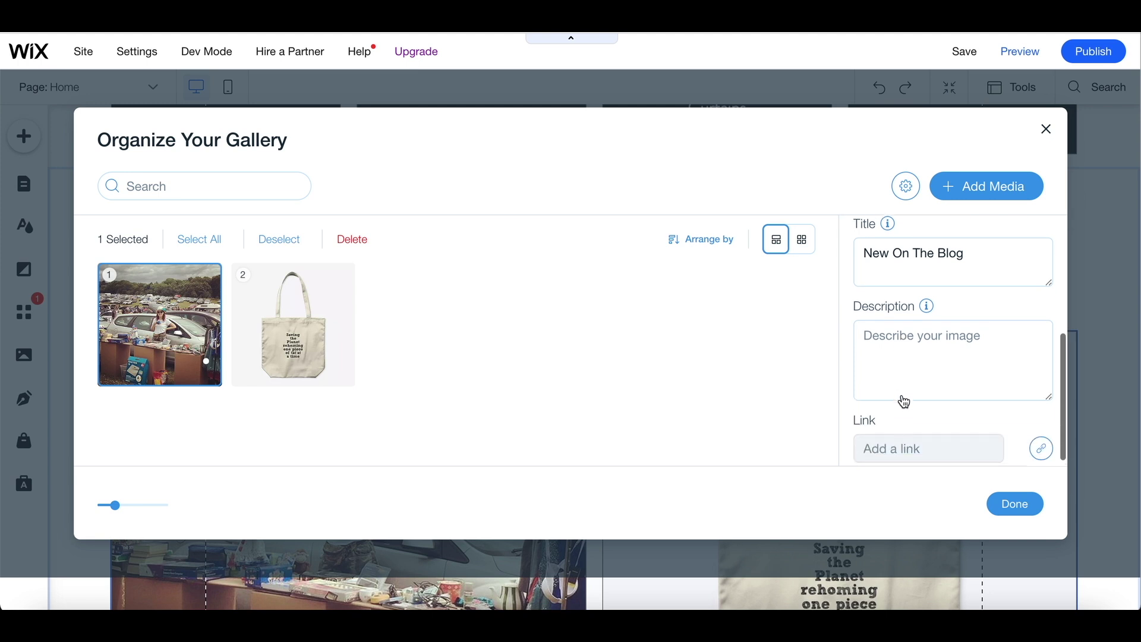
pyautogui.click(986, 443)
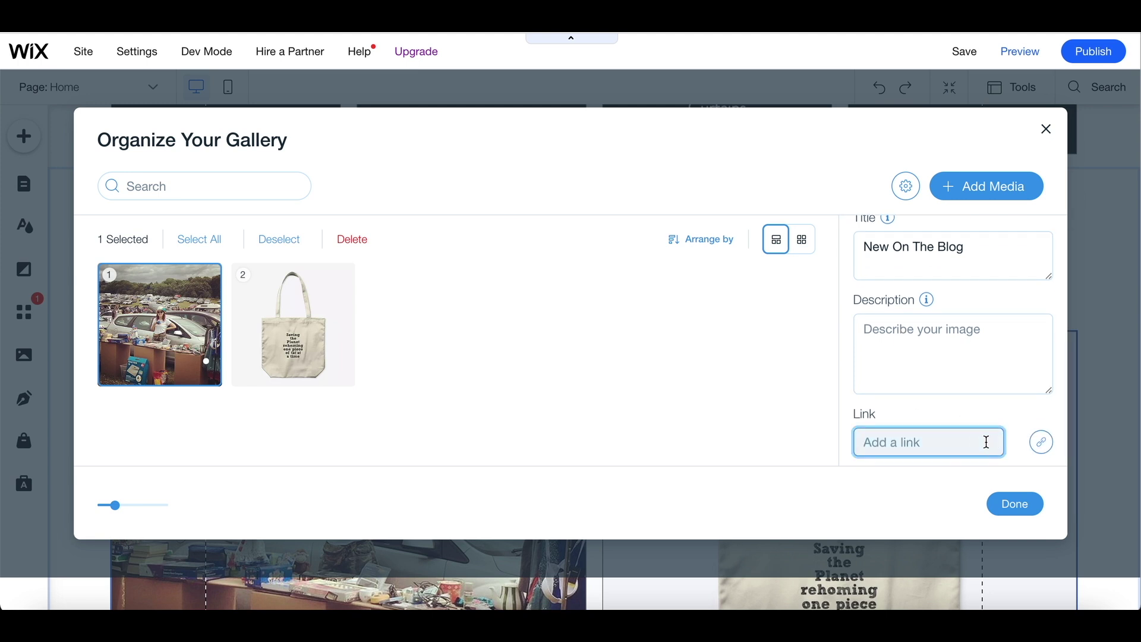
pyautogui.rightClick(936, 449)
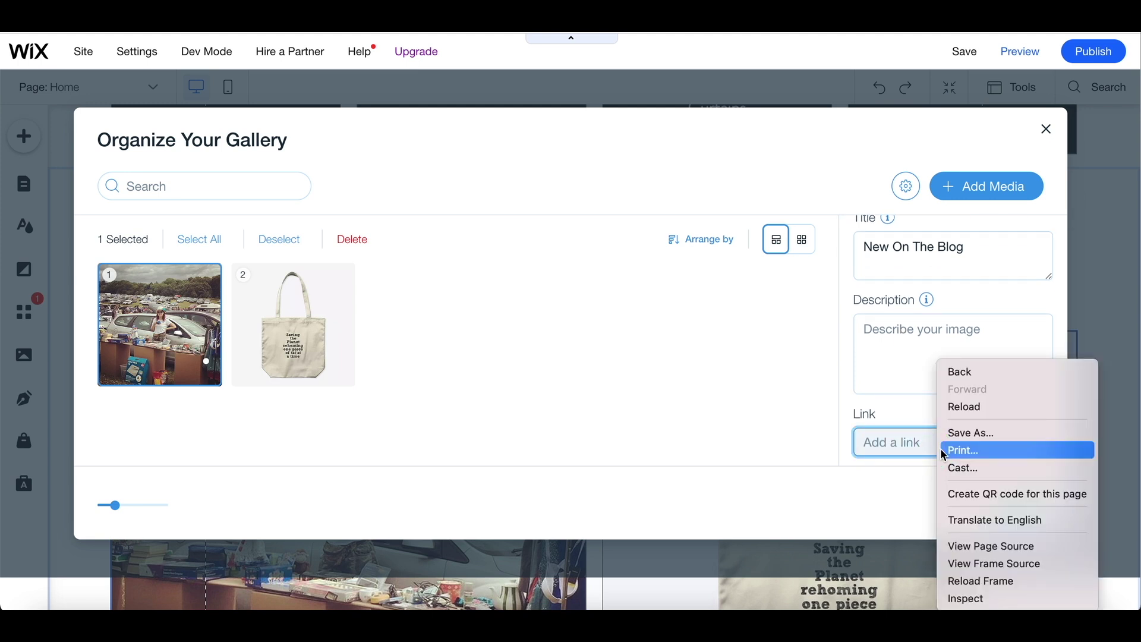
pyautogui.click(904, 439)
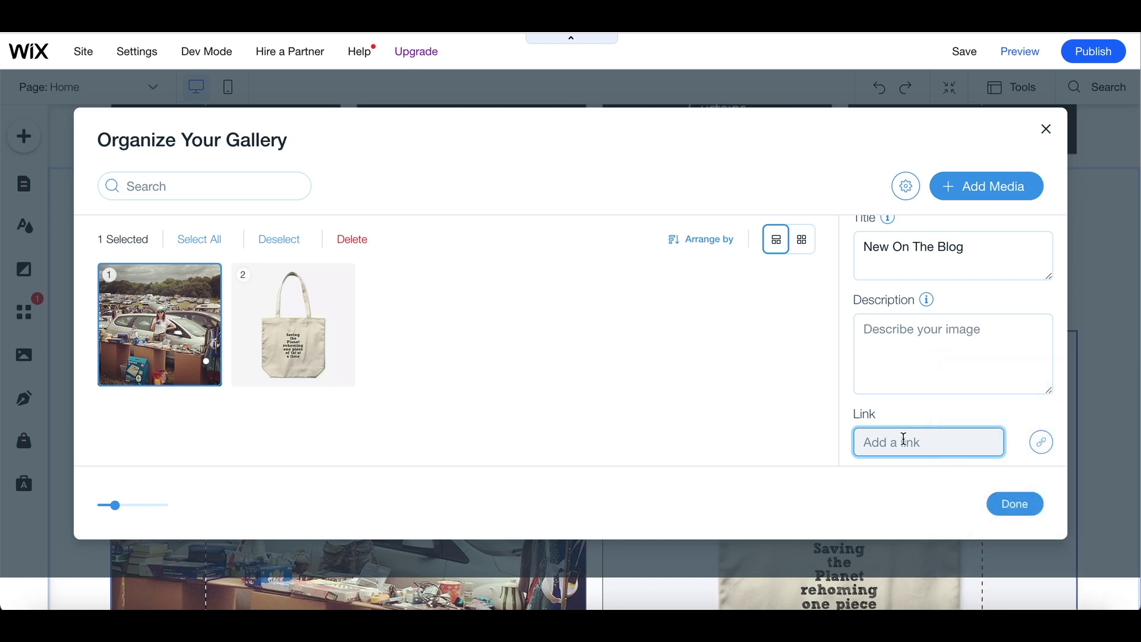
pyautogui.click(1043, 443)
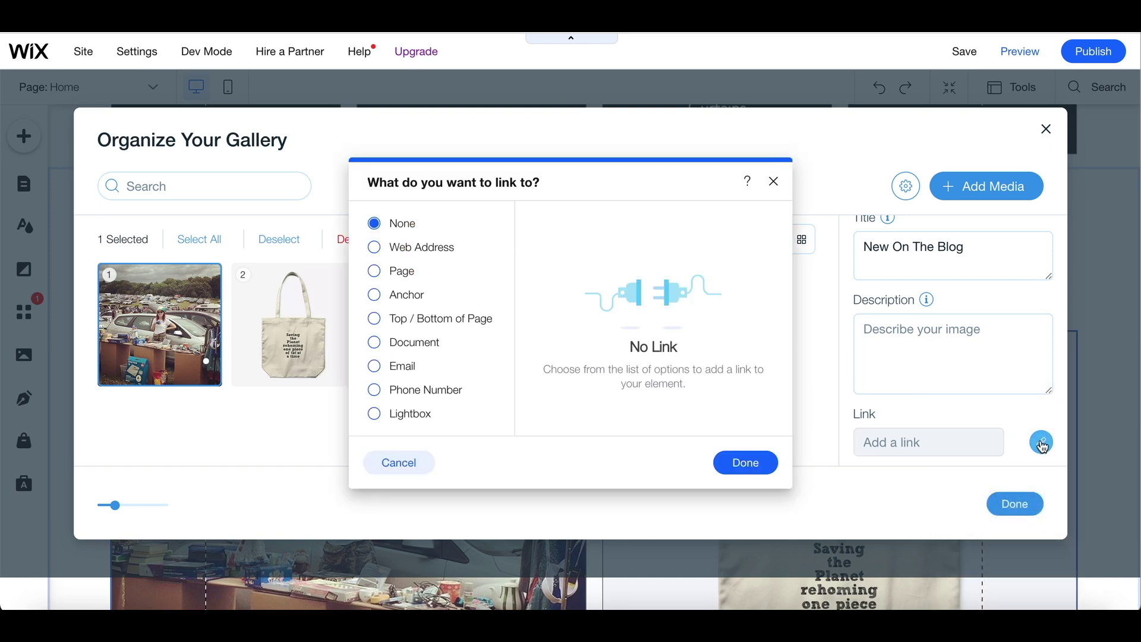
pyautogui.click(383, 250)
pyautogui.rightClick(685, 243)
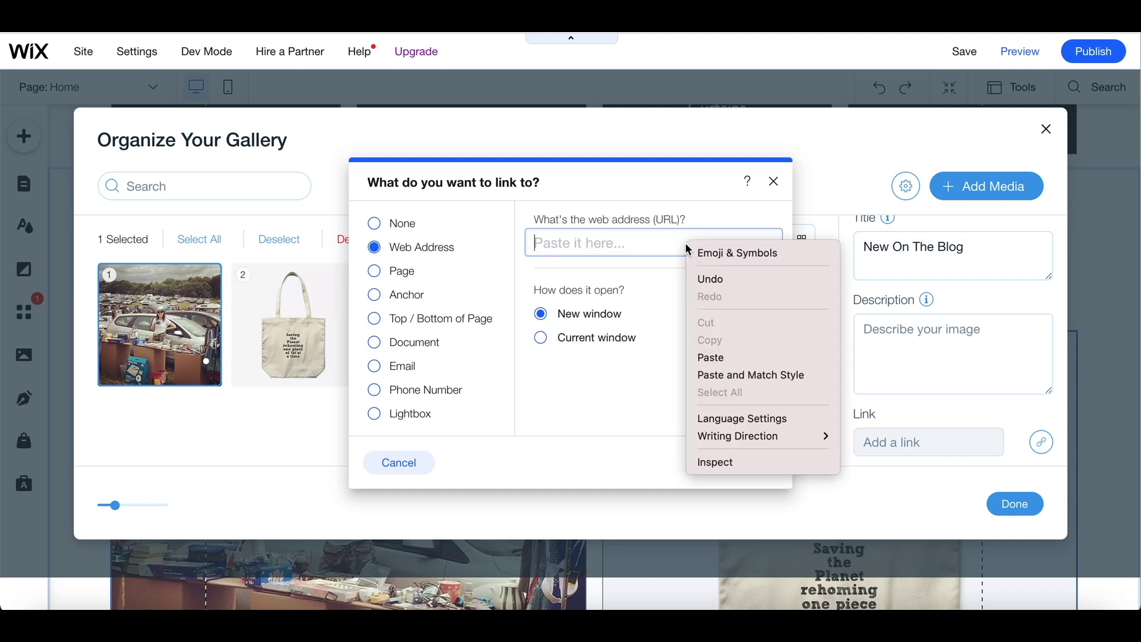
pyautogui.click(719, 360)
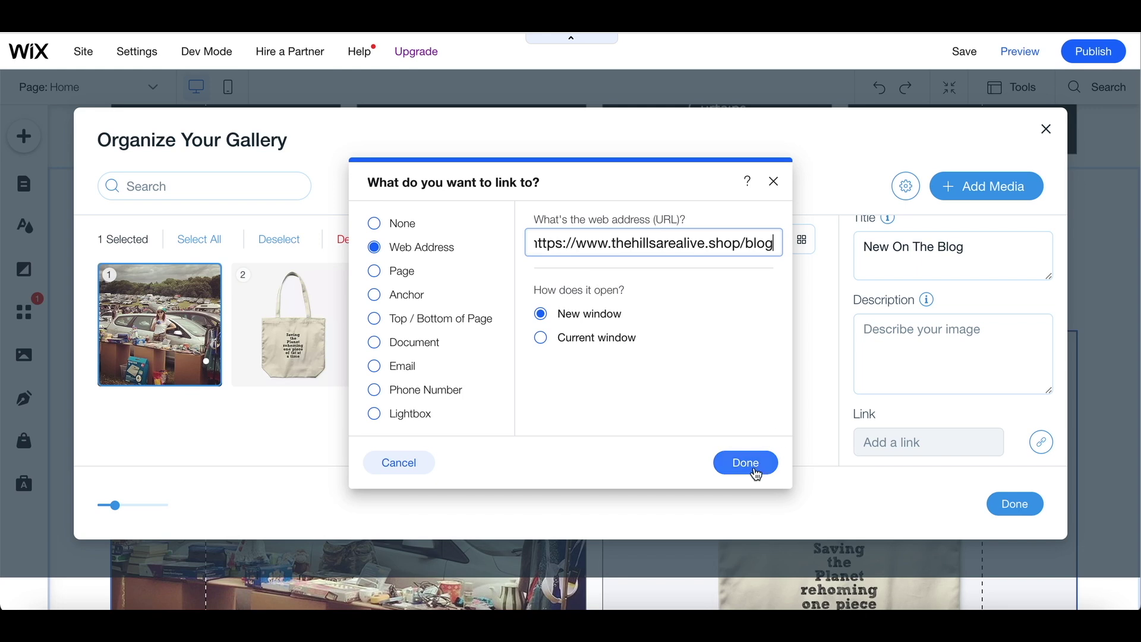
pyautogui.click(541, 338)
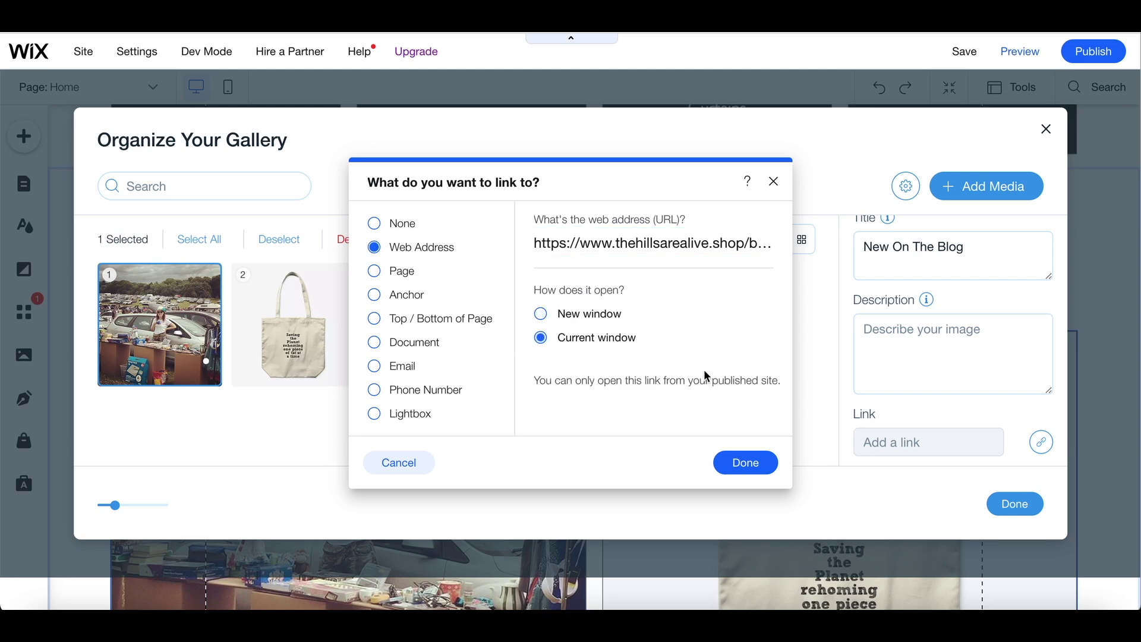
pyautogui.click(745, 463)
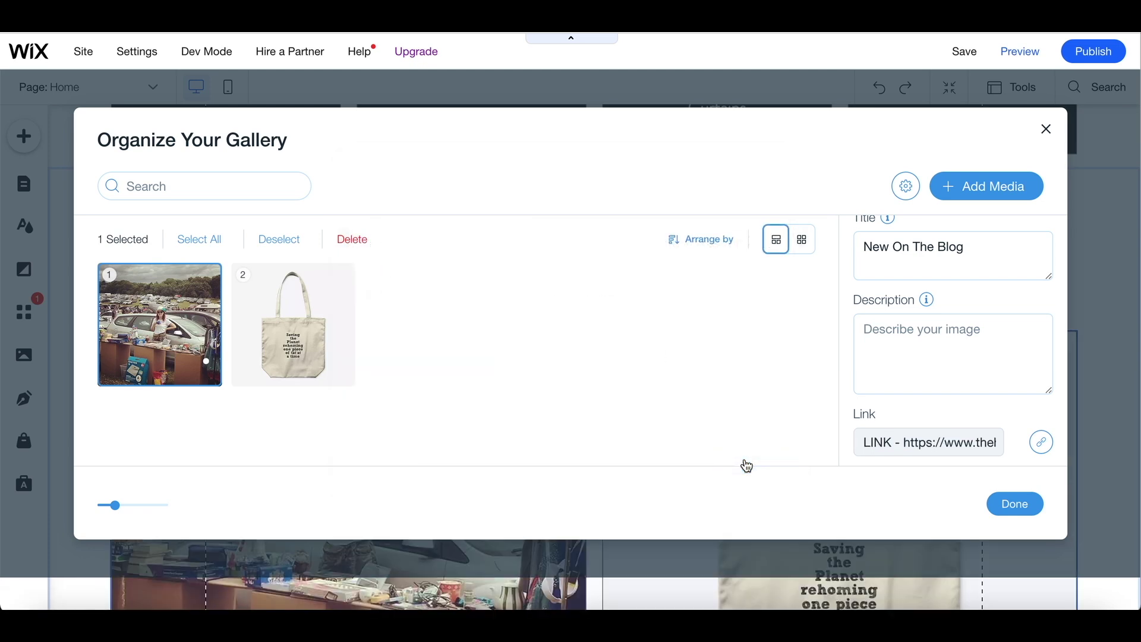
pyautogui.click(1004, 503)
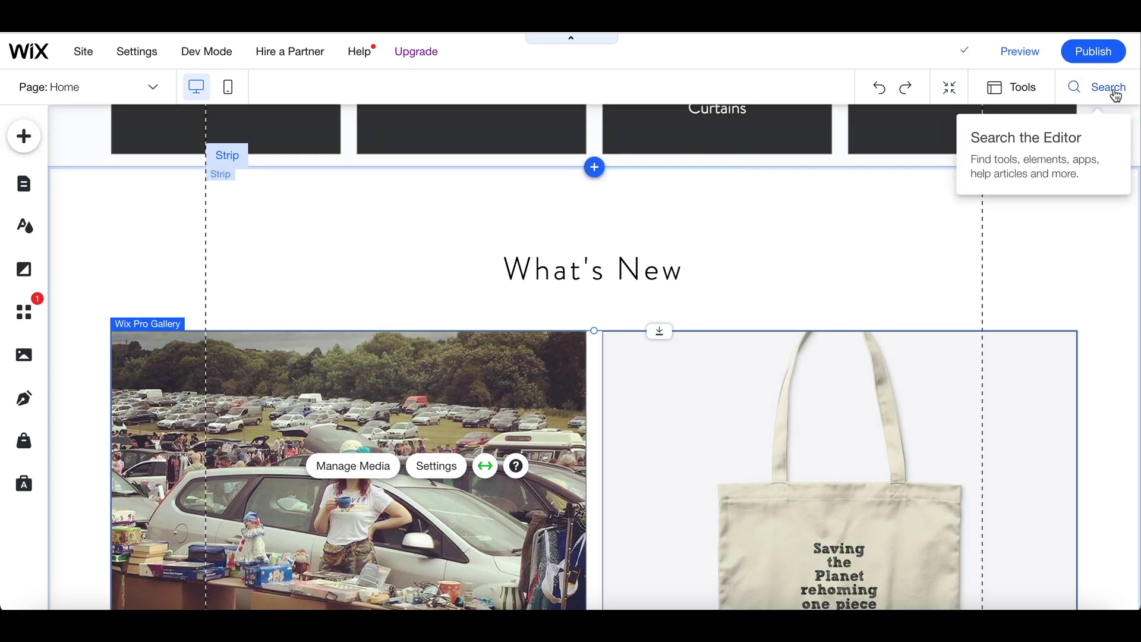
# Step: Publish the site with the updated gallery image and dismiss the Congratulations dialog
pyautogui.click(1097, 52)
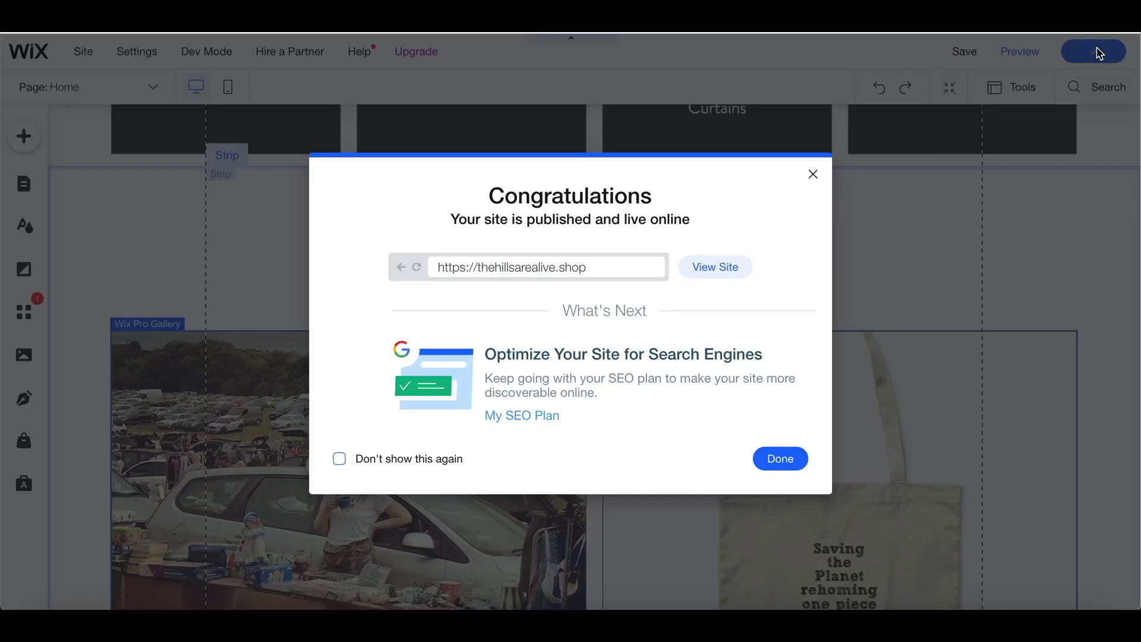
pyautogui.click(788, 458)
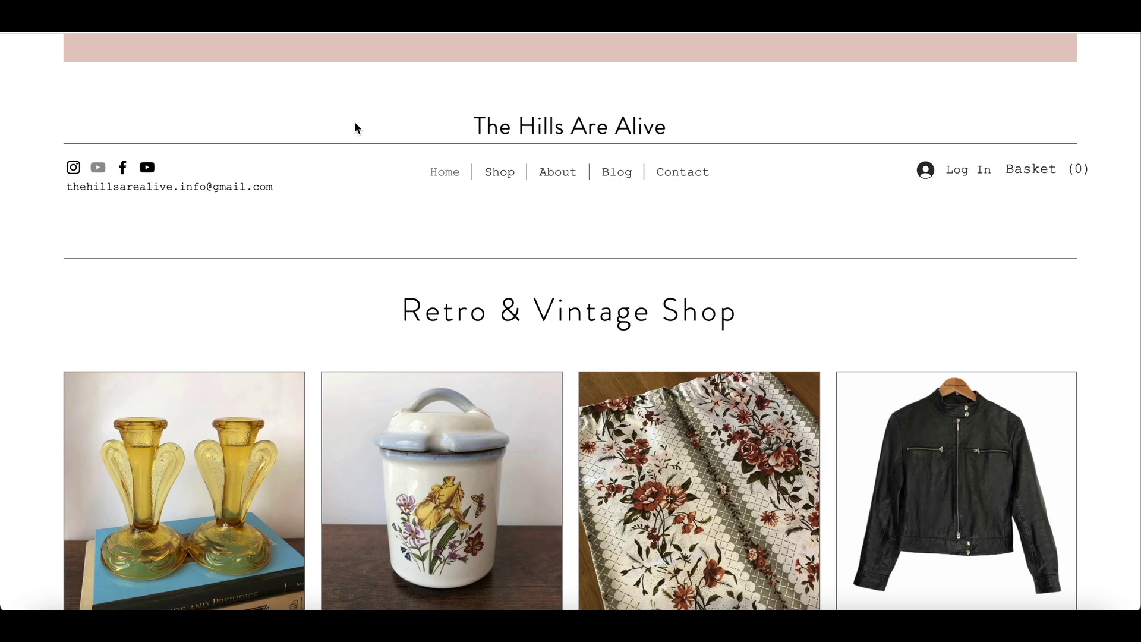
pyautogui.scroll(-5, 374, 275)
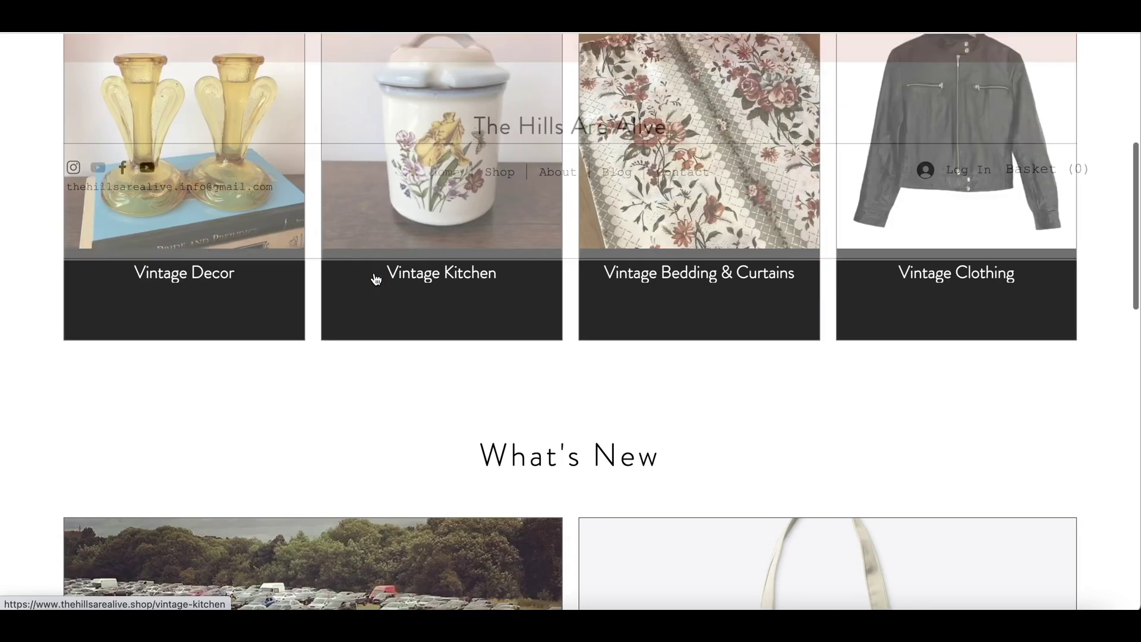
pyautogui.scroll(-7, 376, 276)
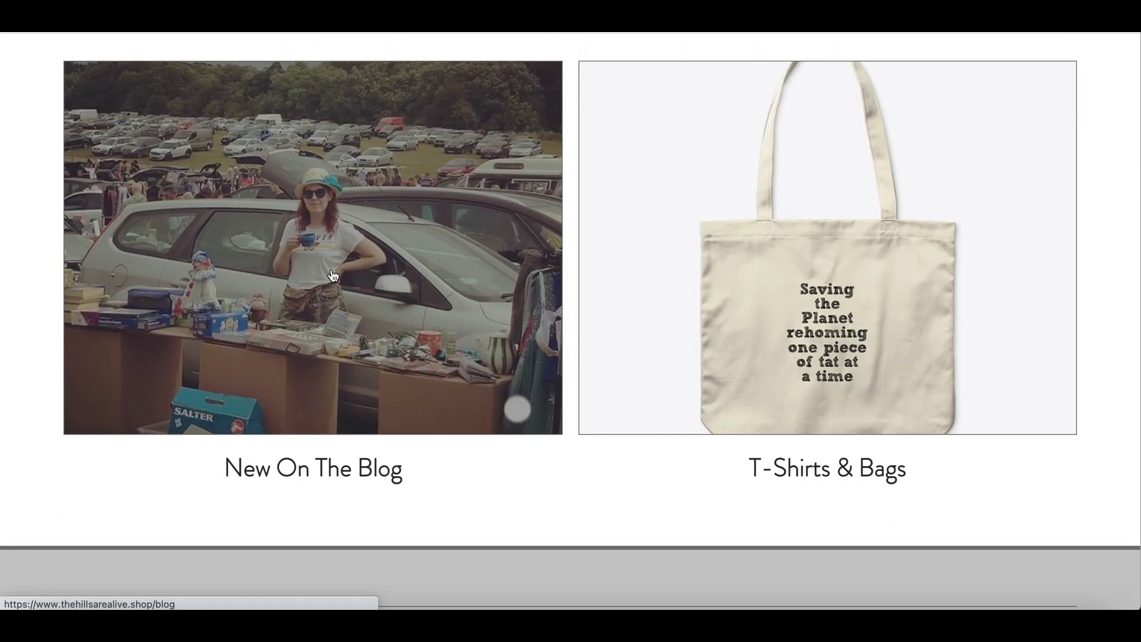
pyautogui.click(333, 276)
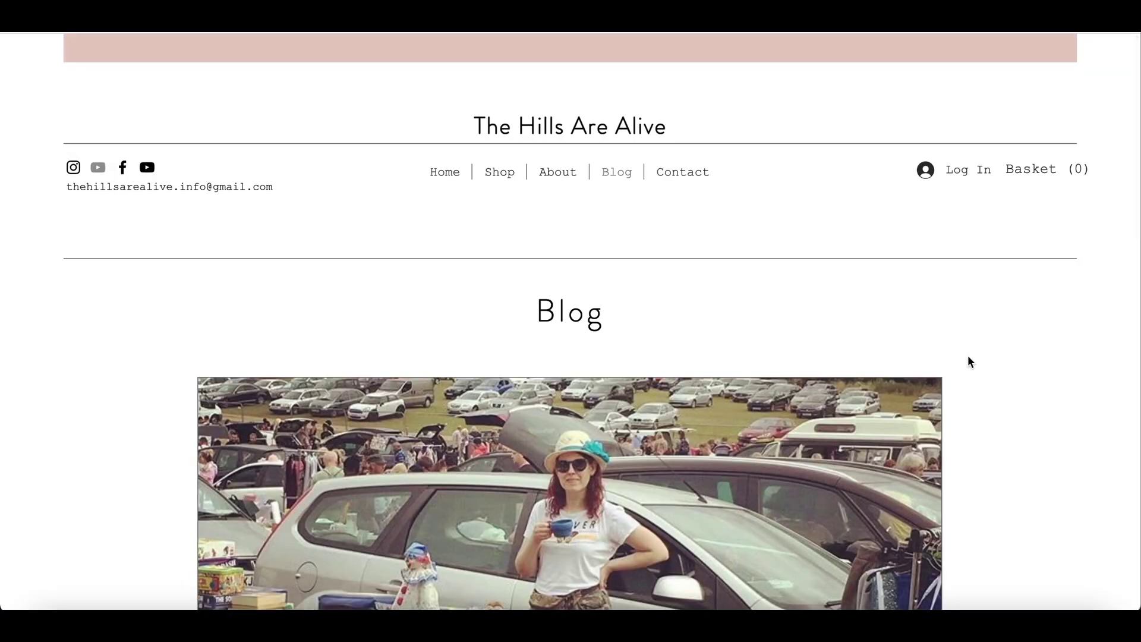
pyautogui.scroll(-10, 999, 415)
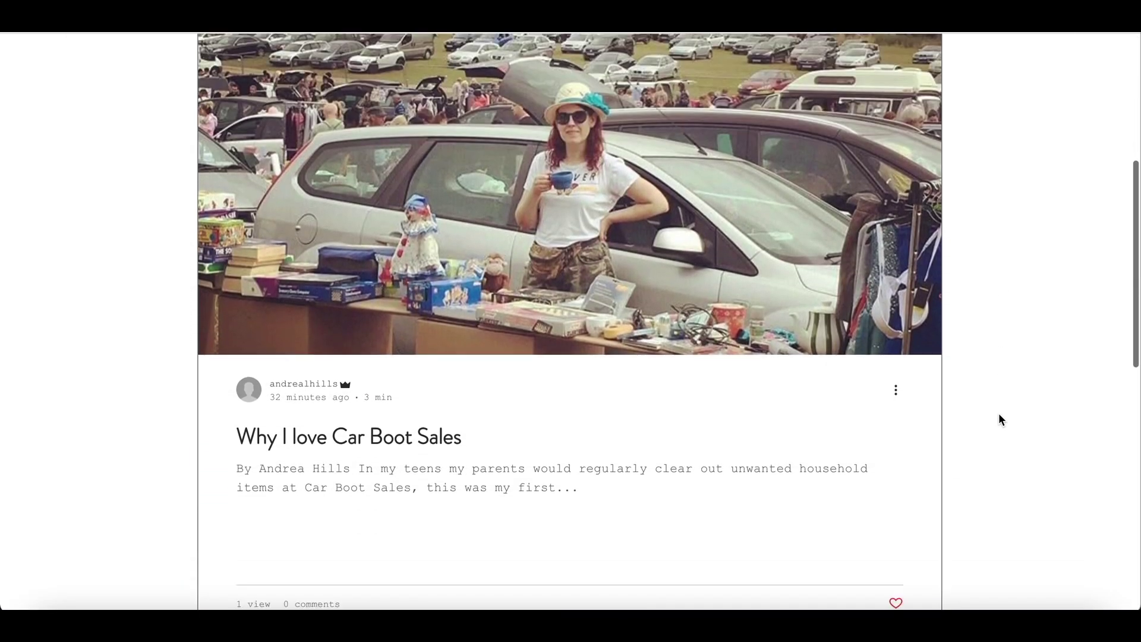
pyautogui.scroll(10, 998, 415)
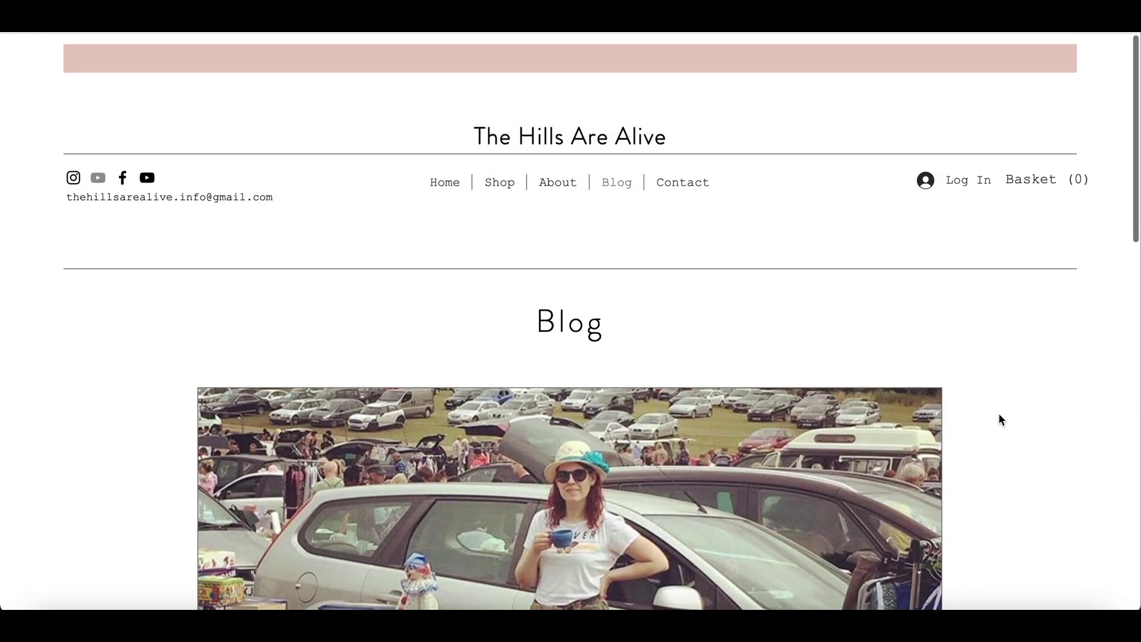
pyautogui.click(445, 176)
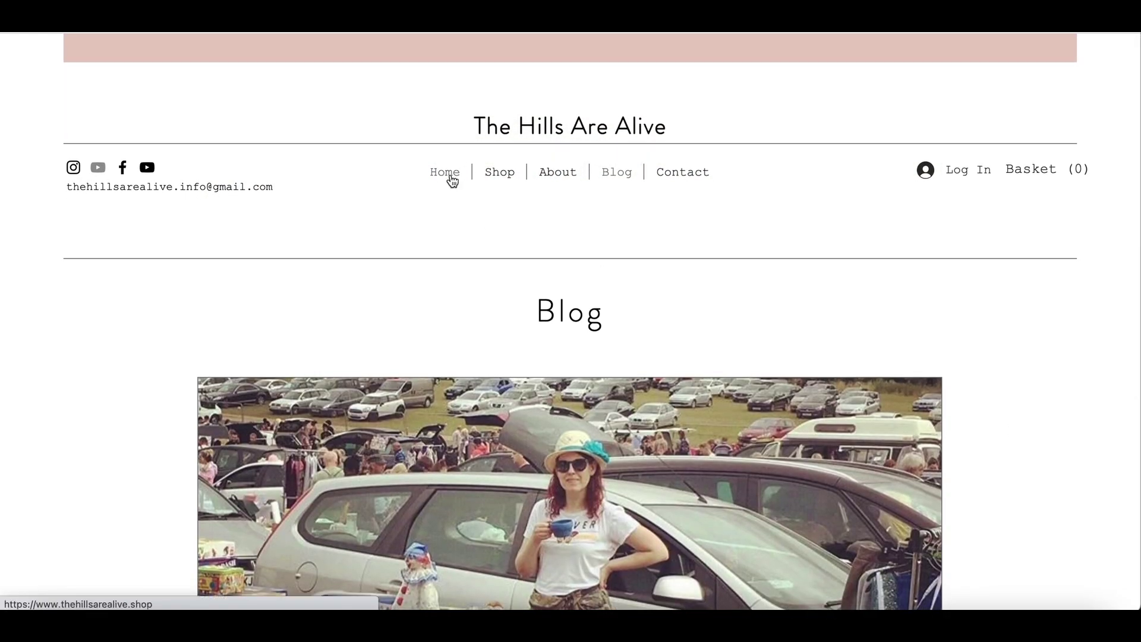
pyautogui.scroll(-15, 712, 261)
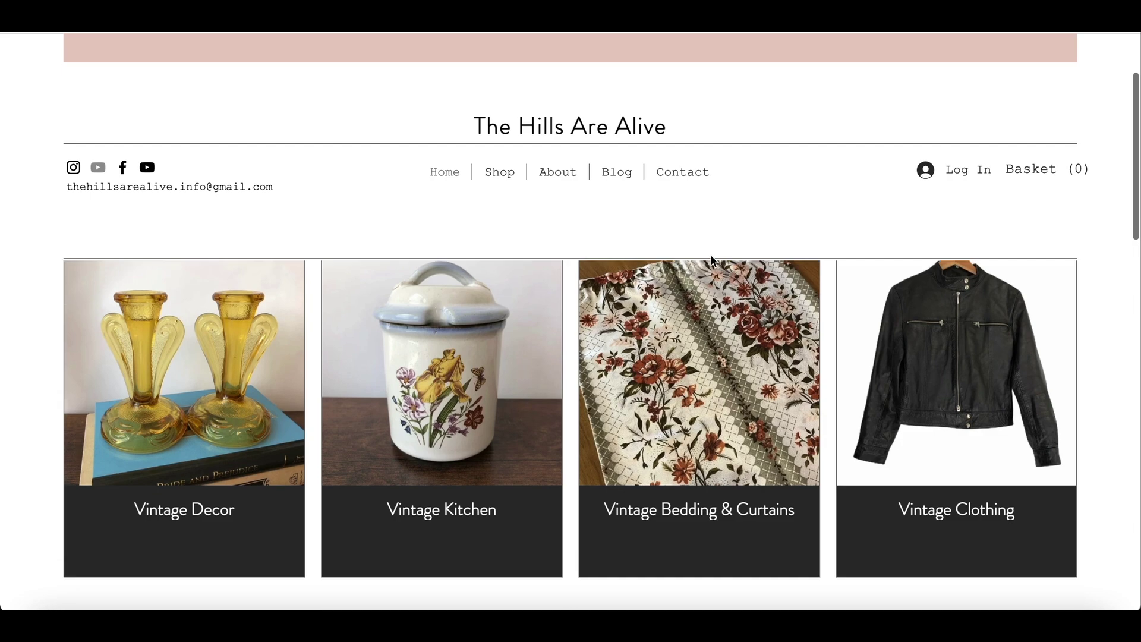
pyautogui.scroll(-8, 712, 262)
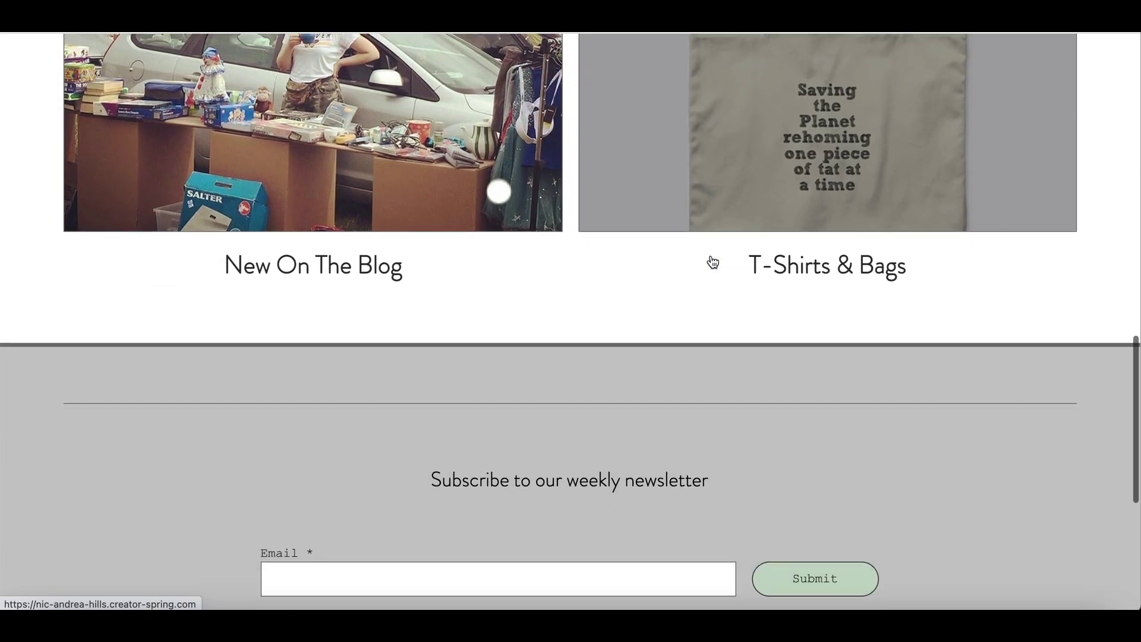
pyautogui.scroll(6, 710, 257)
pyautogui.scroll(7, 713, 260)
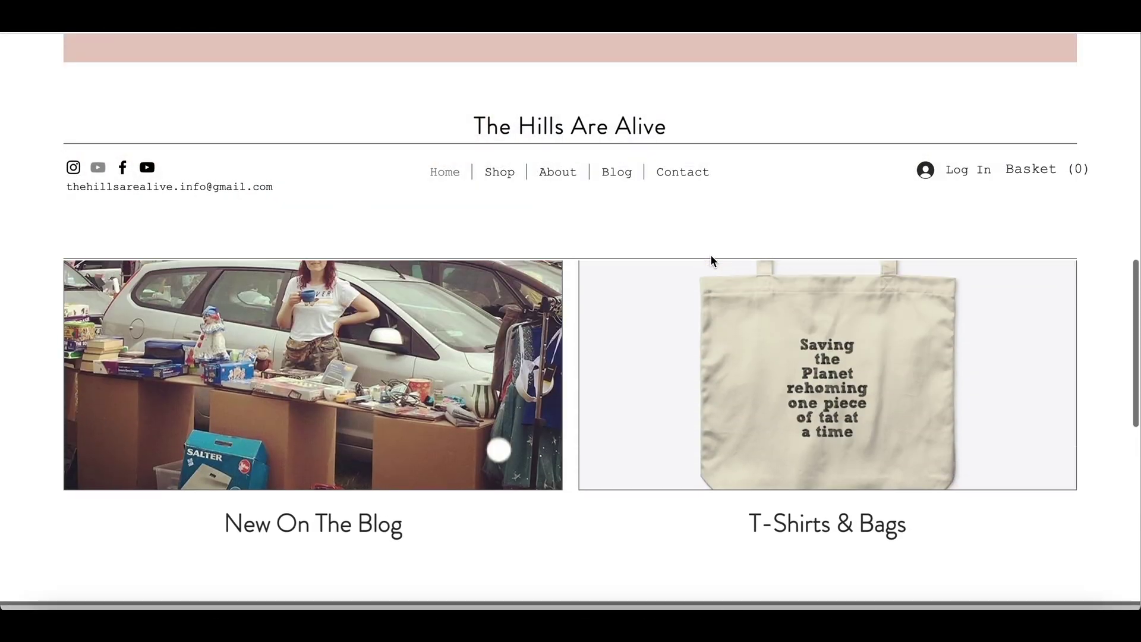
pyautogui.scroll(2, 711, 260)
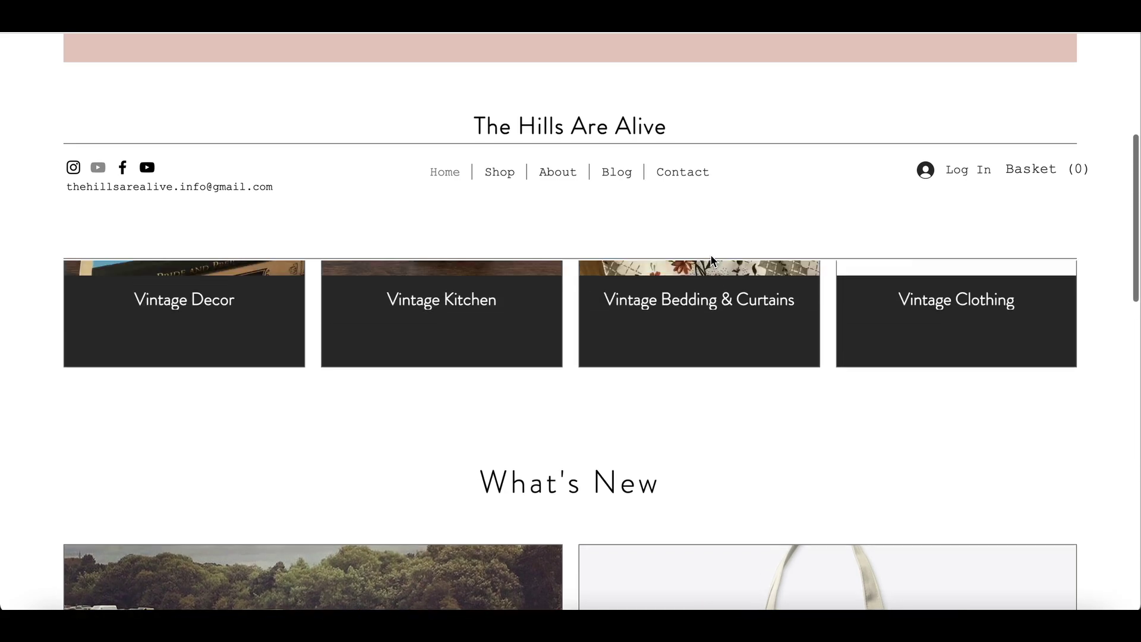